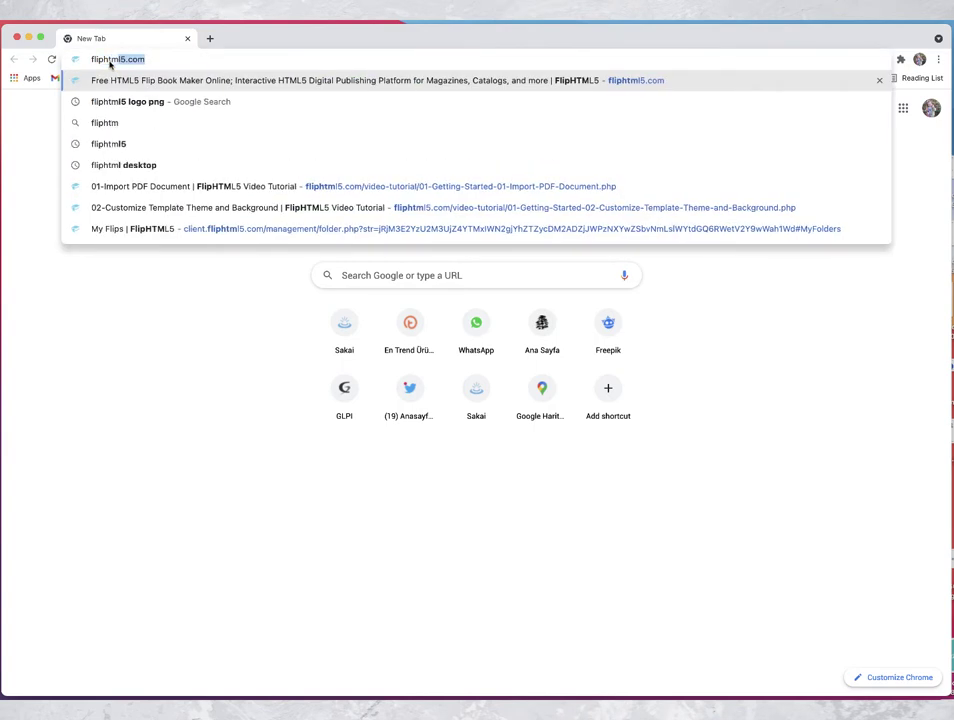
# Go to fliphtml5.com and sign in with the personal Google account
pyautogui.write('l5.com')
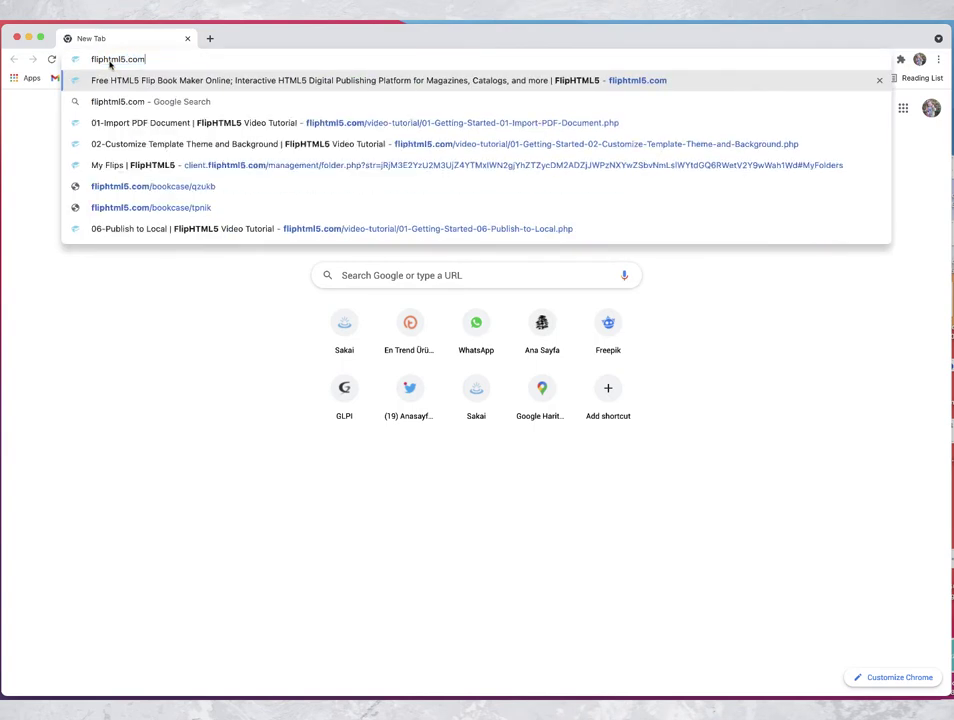
pyautogui.press('Return')
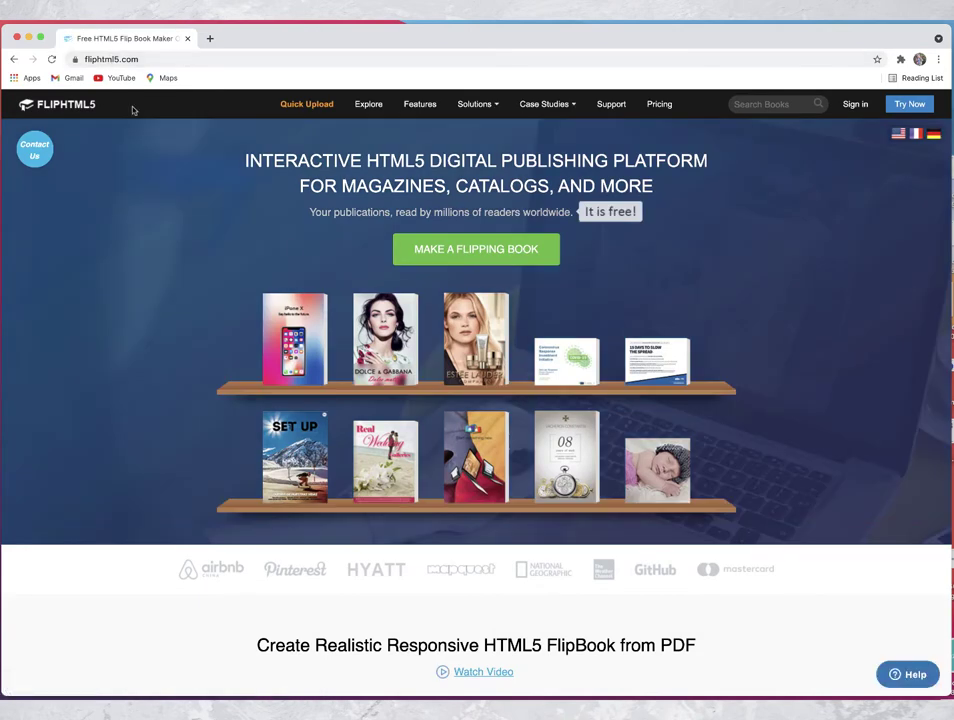
pyautogui.click(898, 108)
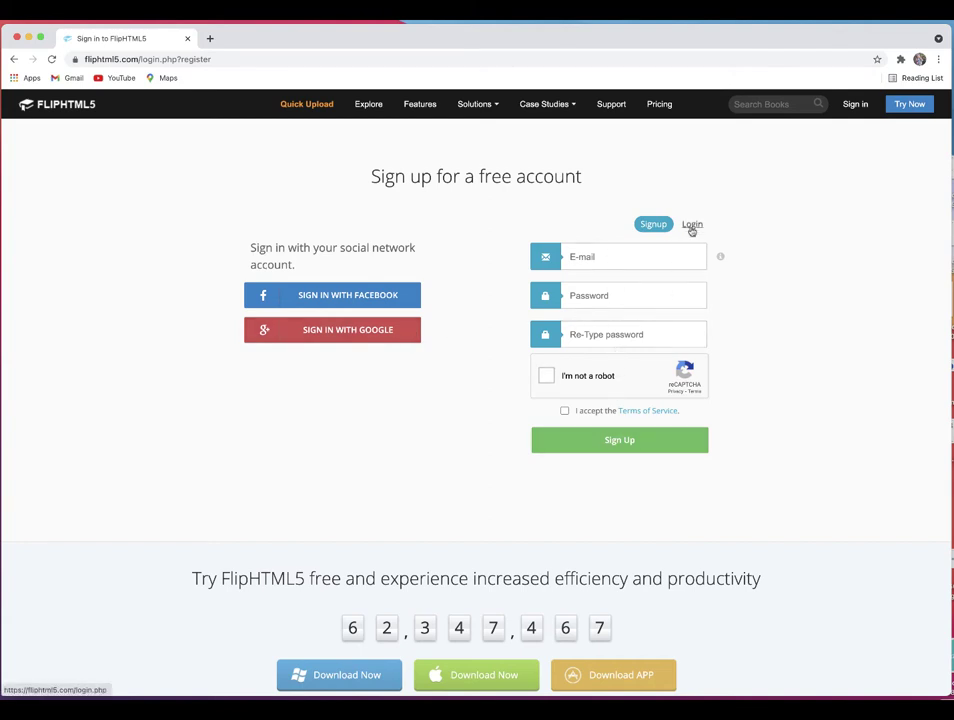
pyautogui.click(399, 332)
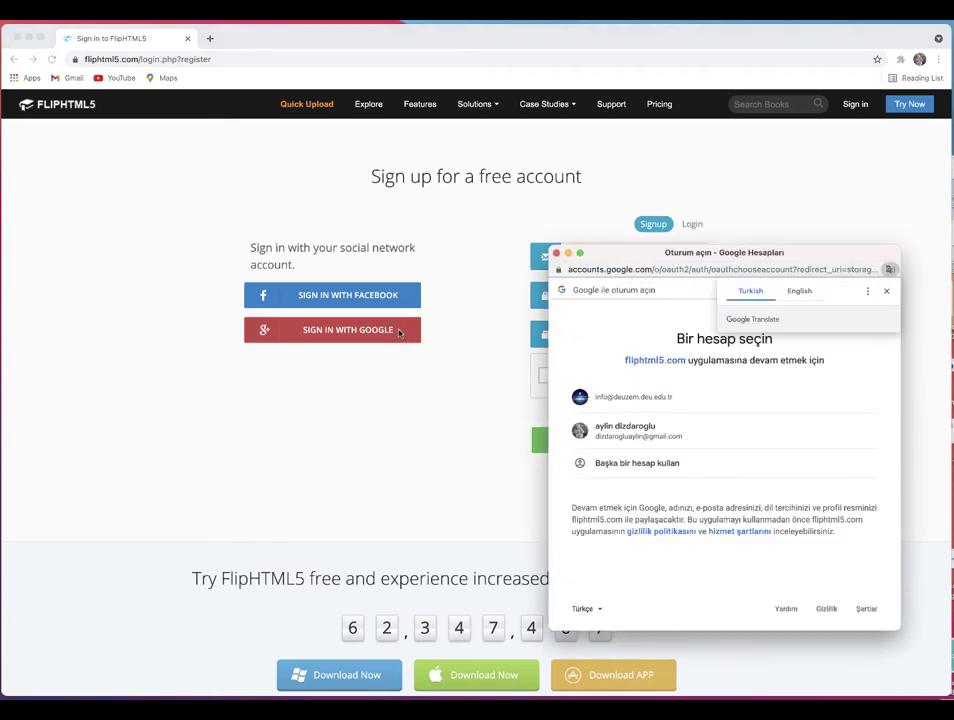
pyautogui.click(629, 428)
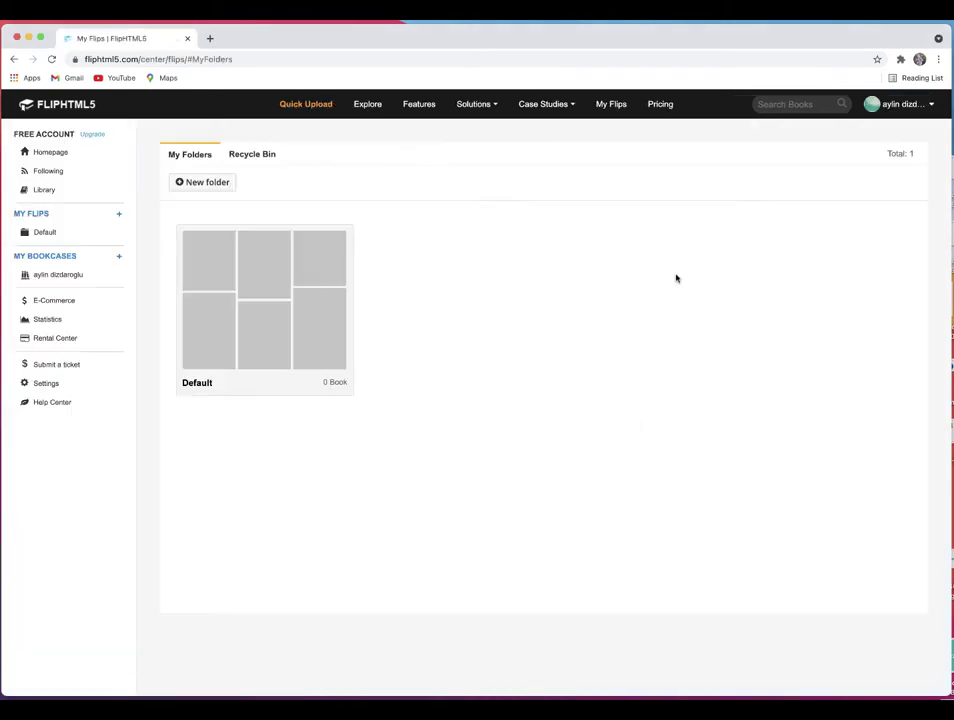
# Browse the covers of the published flipbooks in the Explore catalogue
pyautogui.click(372, 107)
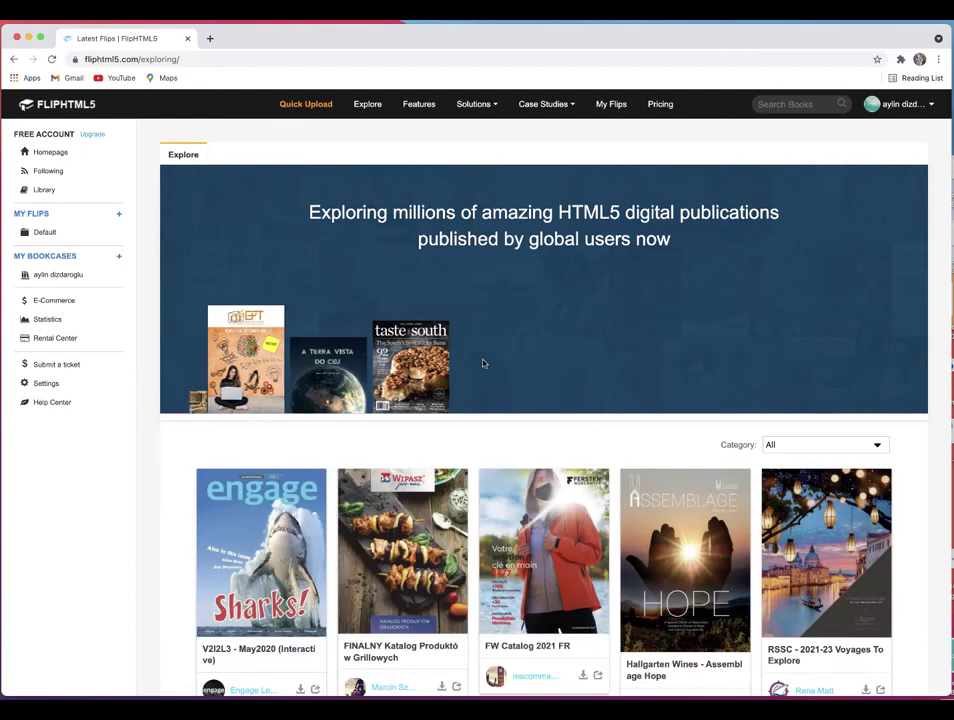
pyautogui.scroll(-2, 699, 357)
pyautogui.scroll(-3, 699, 357)
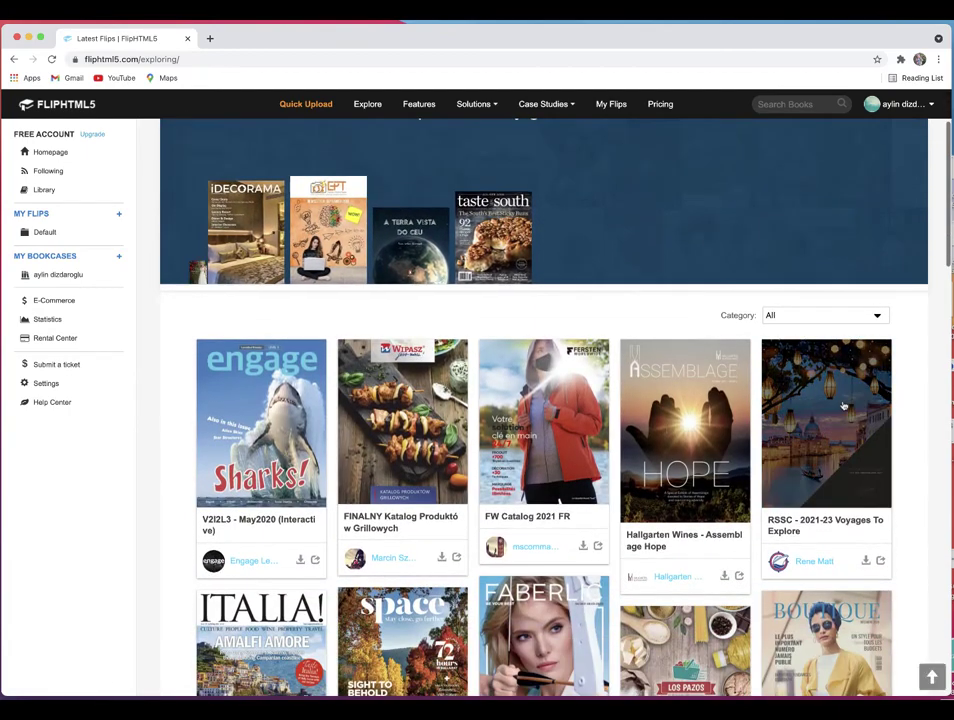
pyautogui.scroll(-3, 845, 403)
pyautogui.scroll(-5, 845, 403)
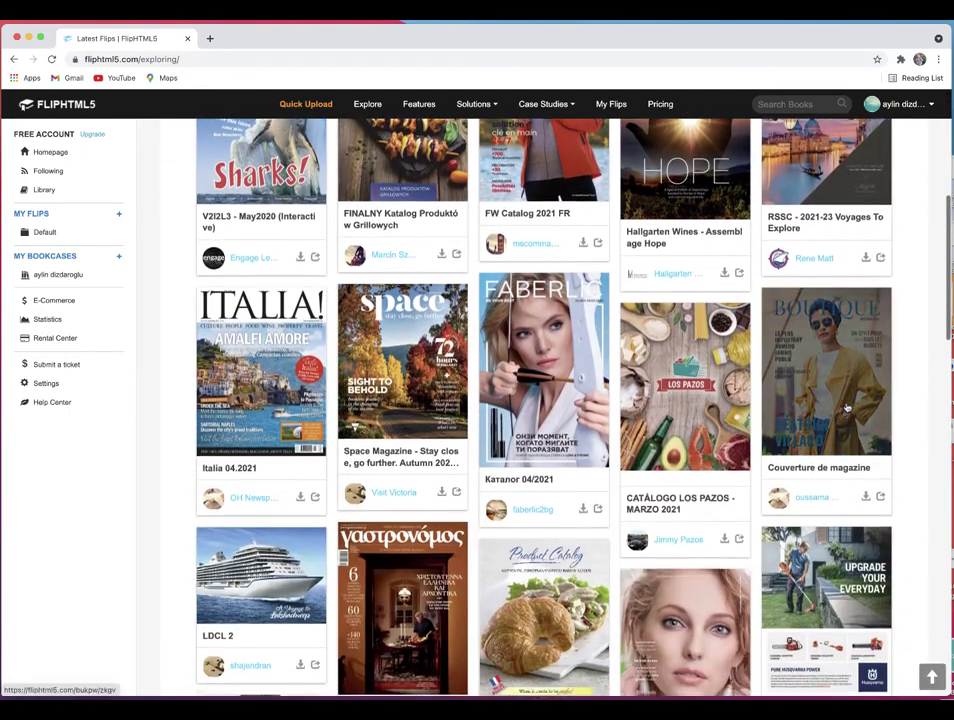
pyautogui.scroll(-3, 845, 403)
pyautogui.scroll(-5, 846, 406)
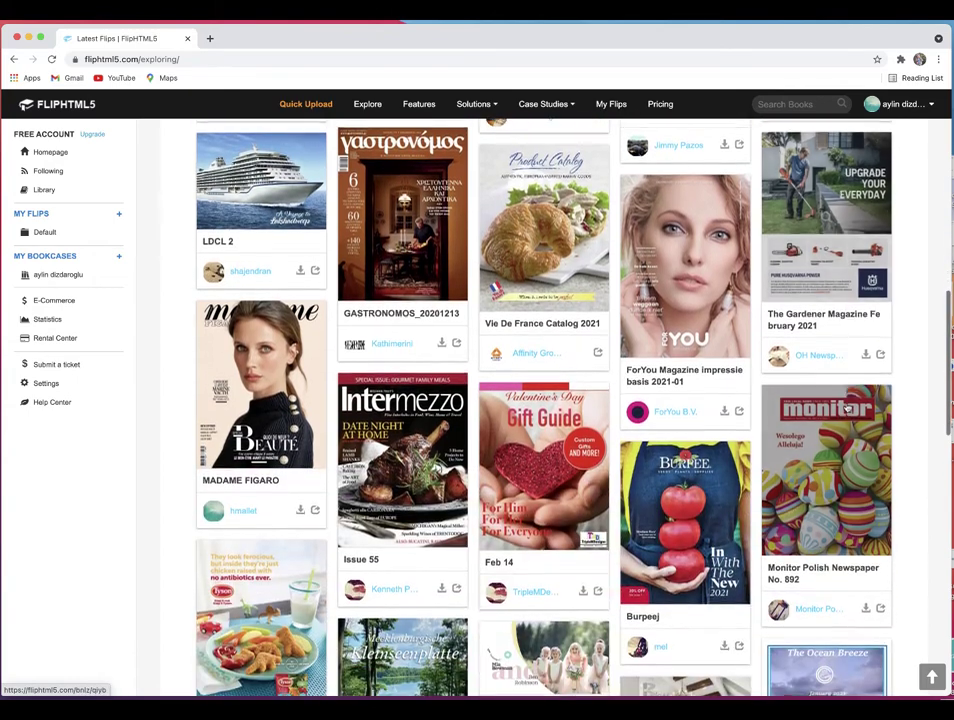
pyautogui.scroll(-2, 846, 406)
pyautogui.scroll(-1, 853, 410)
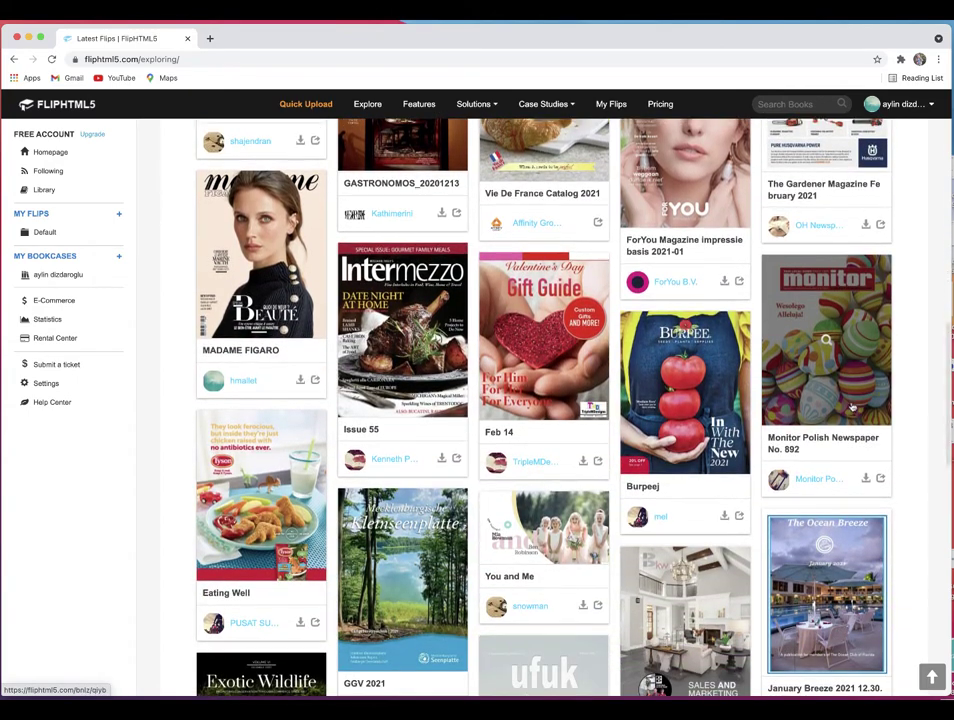
pyautogui.scroll(-2, 852, 405)
pyautogui.scroll(-3, 851, 404)
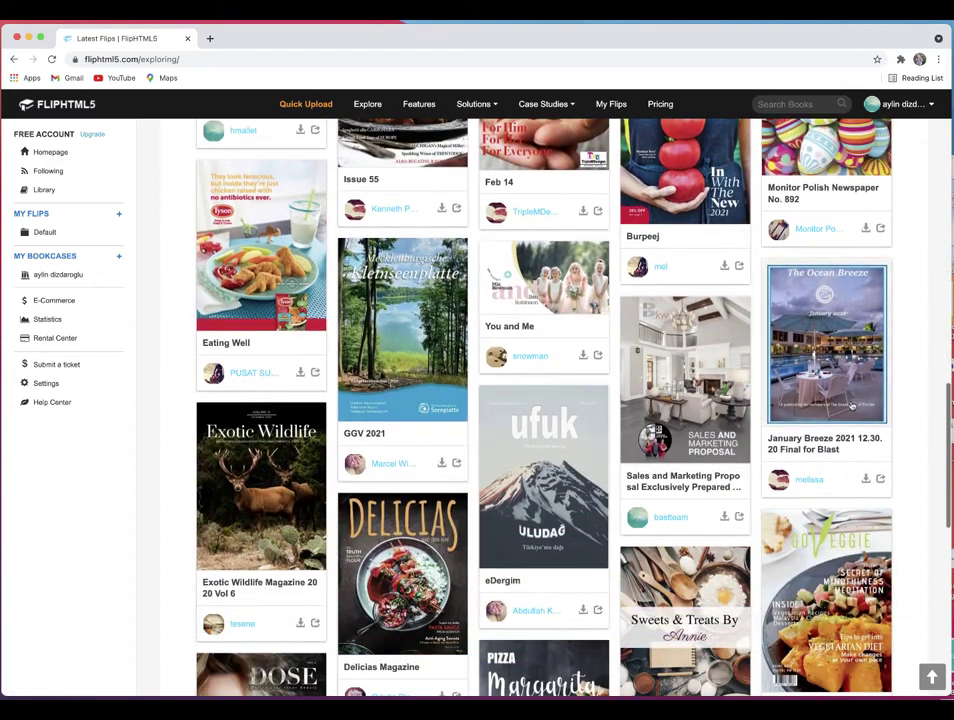
# View the January Breeze 2021 flipbook from the catalogue and flip through it to pages 8-9
pyautogui.click(852, 404)
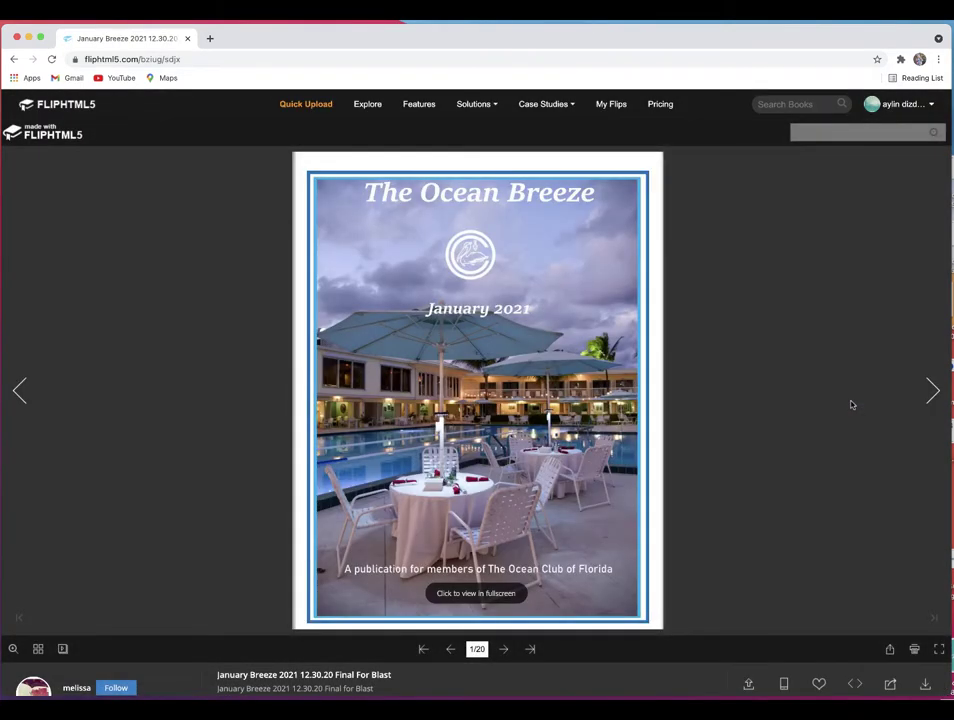
pyautogui.click(931, 390)
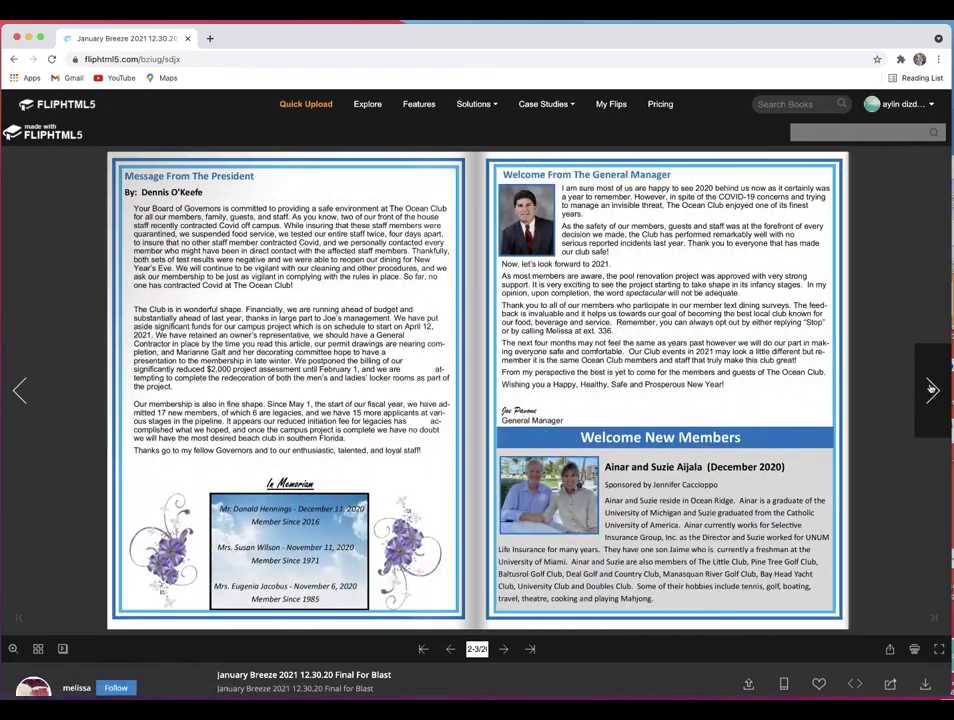
pyautogui.click(931, 390)
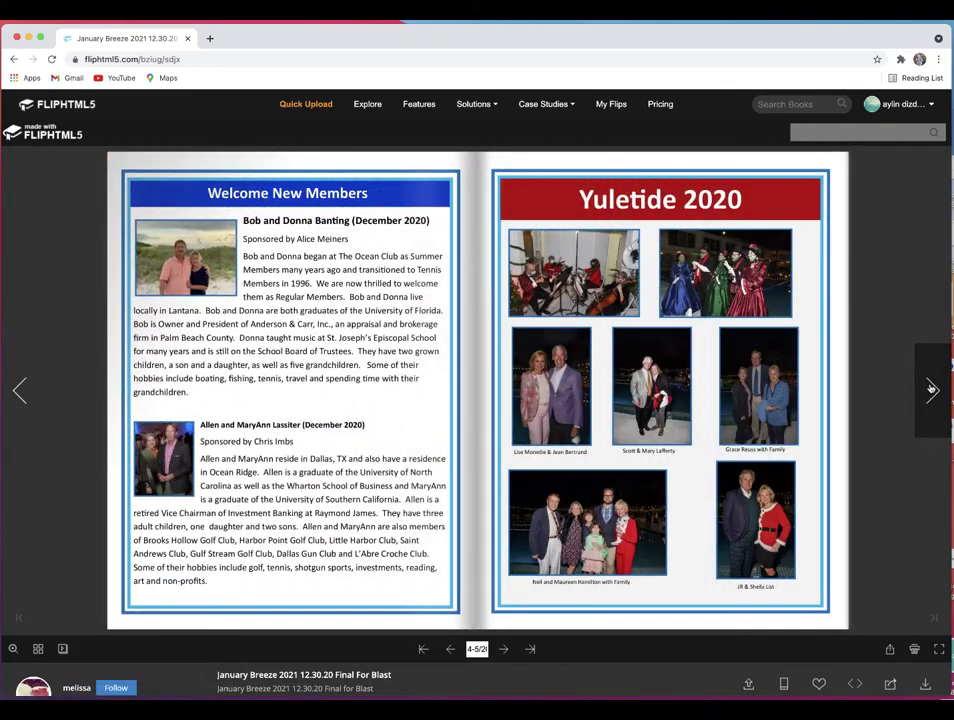
pyautogui.click(931, 390)
pyautogui.click(931, 390)
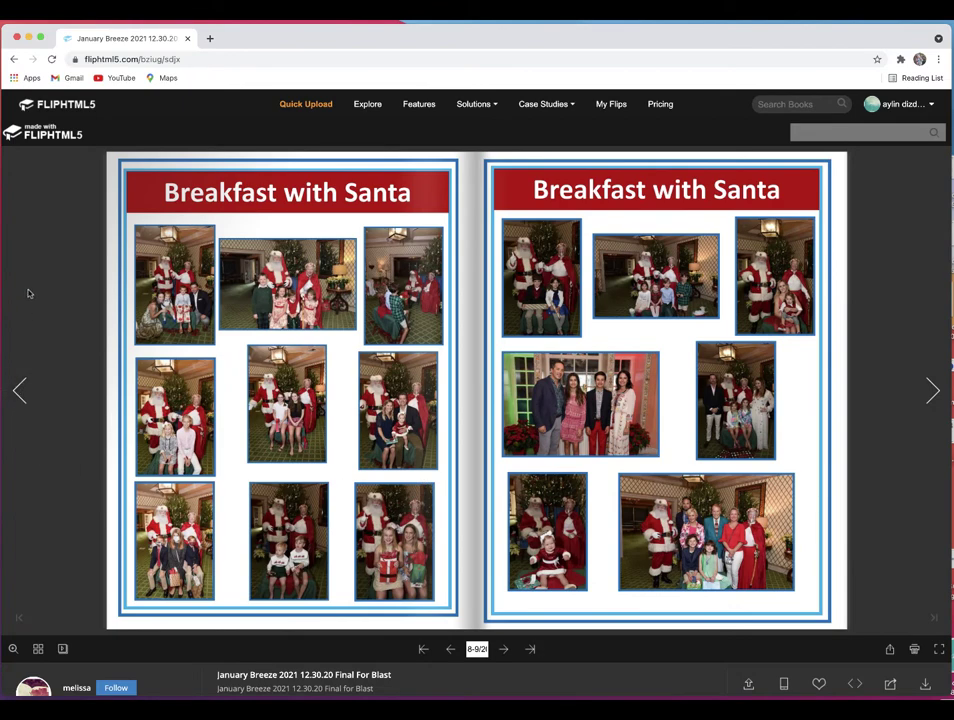
# View the MADAME FIGARO flipbook from the Explore catalogue, flip to pages 8-9, and return to the catalogue
pyautogui.click(367, 104)
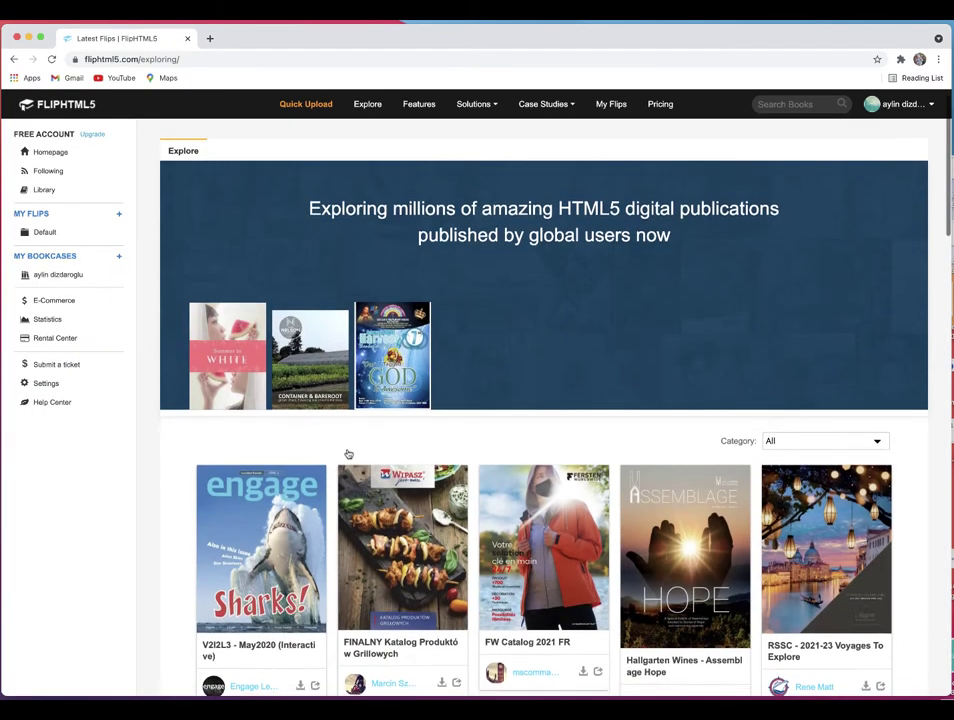
pyautogui.scroll(-8, 347, 453)
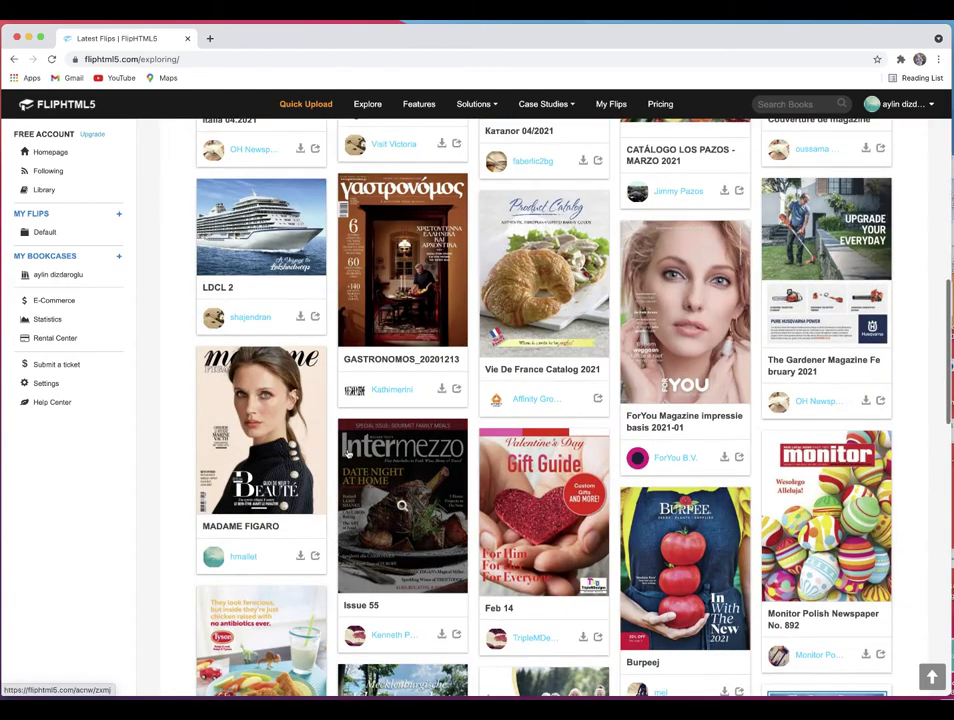
pyautogui.scroll(-2, 310, 398)
pyautogui.click(310, 398)
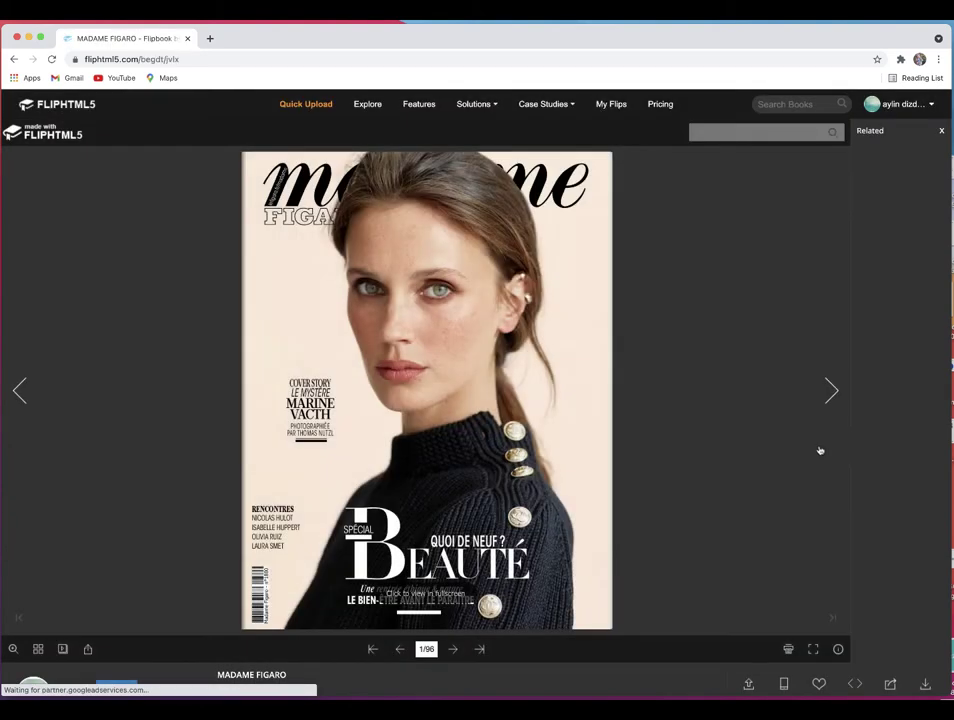
pyautogui.click(830, 396)
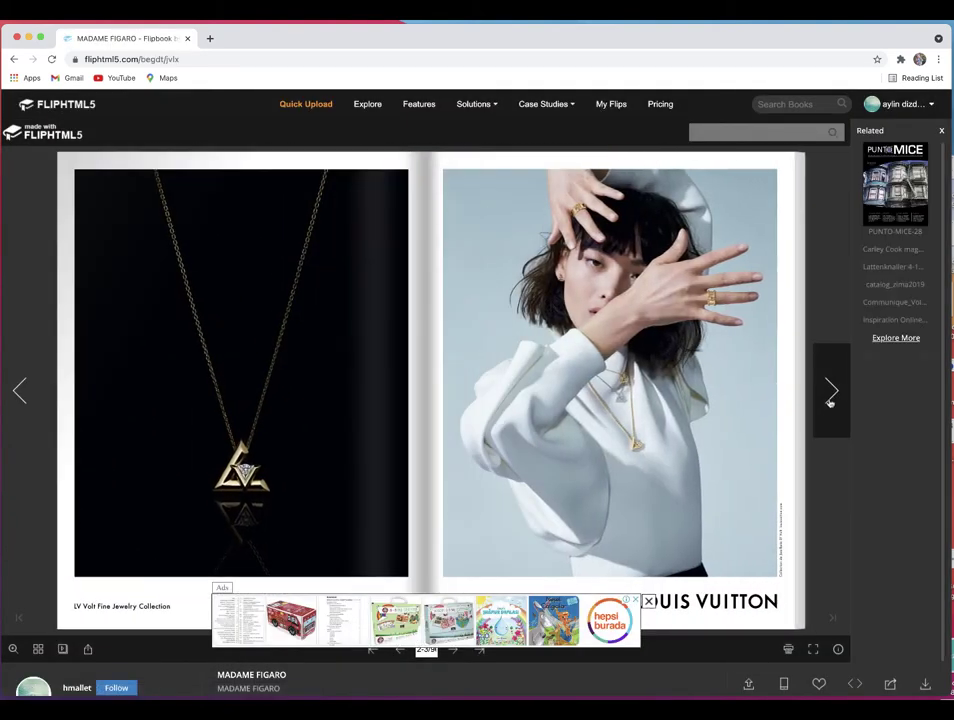
pyautogui.click(830, 396)
pyautogui.click(830, 396)
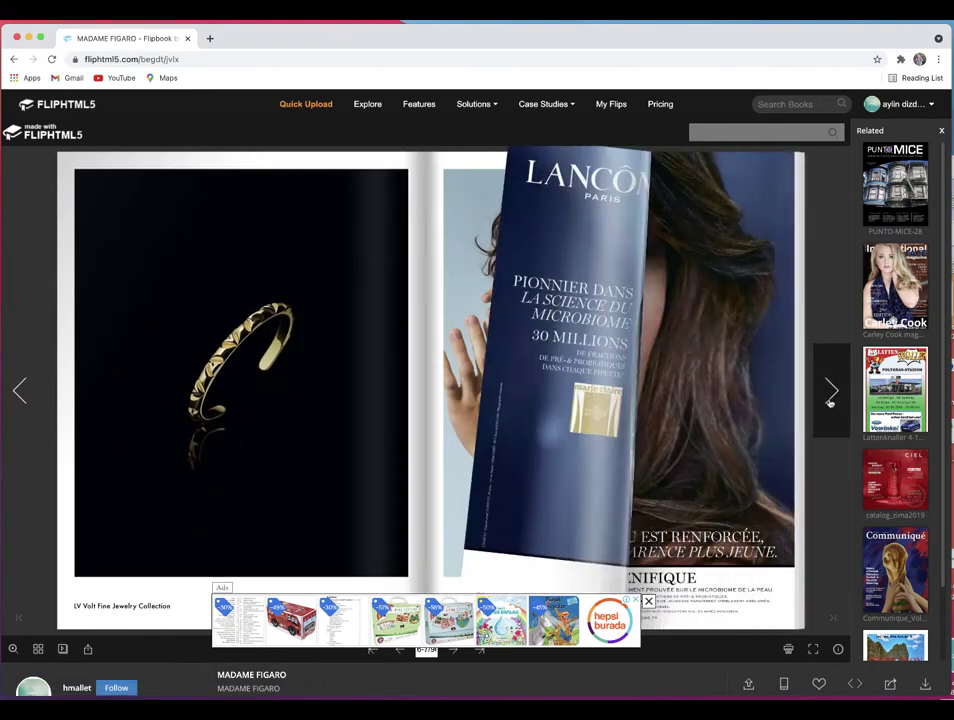
pyautogui.click(830, 400)
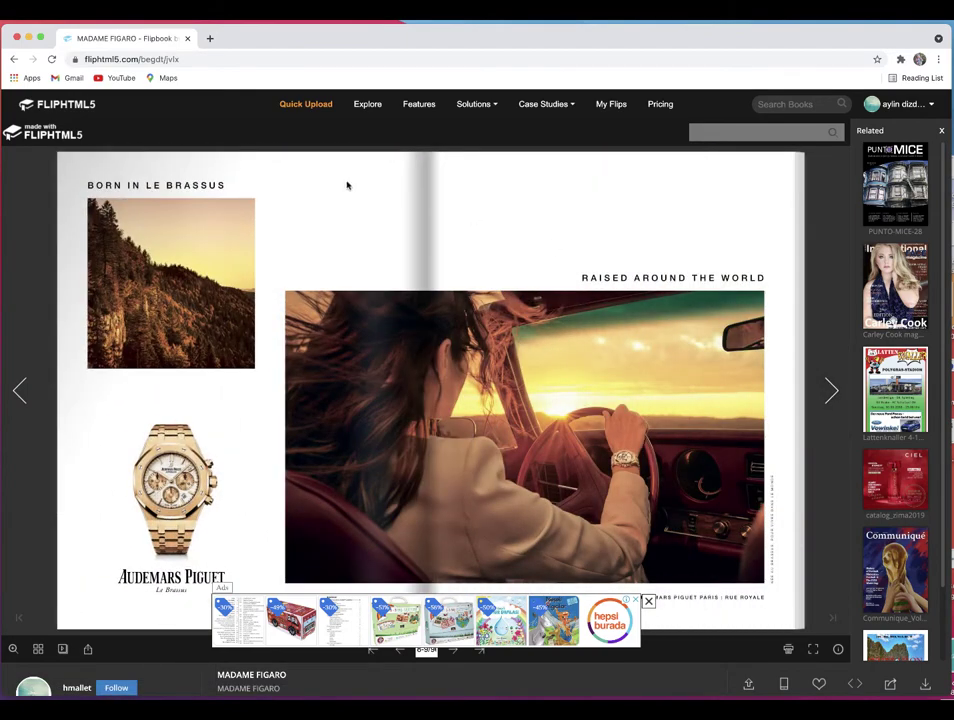
pyautogui.click(368, 104)
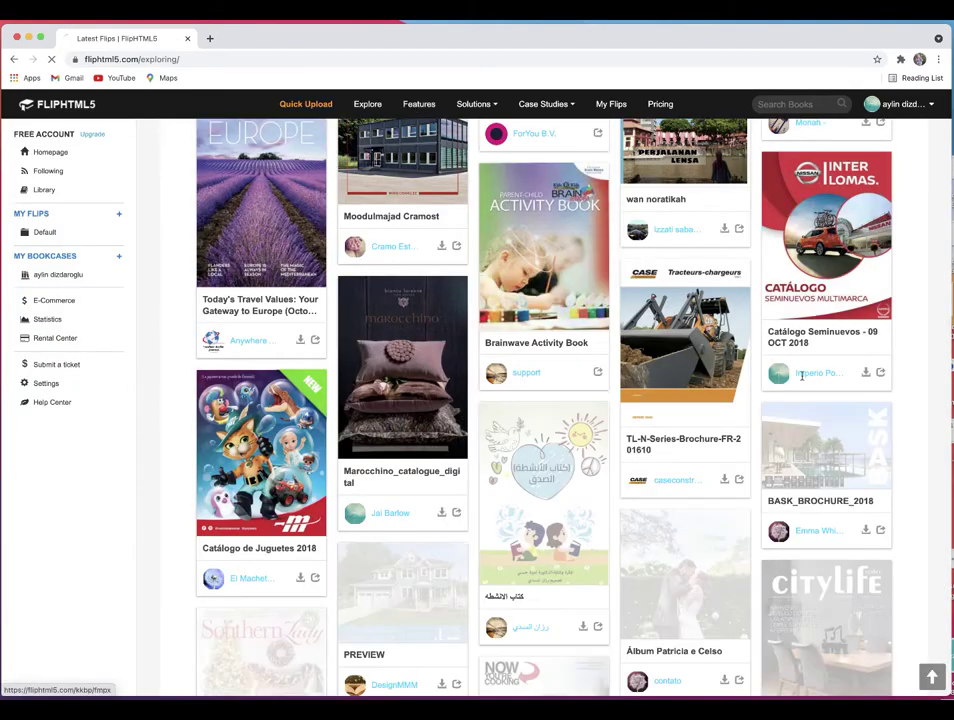
# Review the site's Publishing features down to the page footer and download the Mac version of the program
pyautogui.click(418, 104)
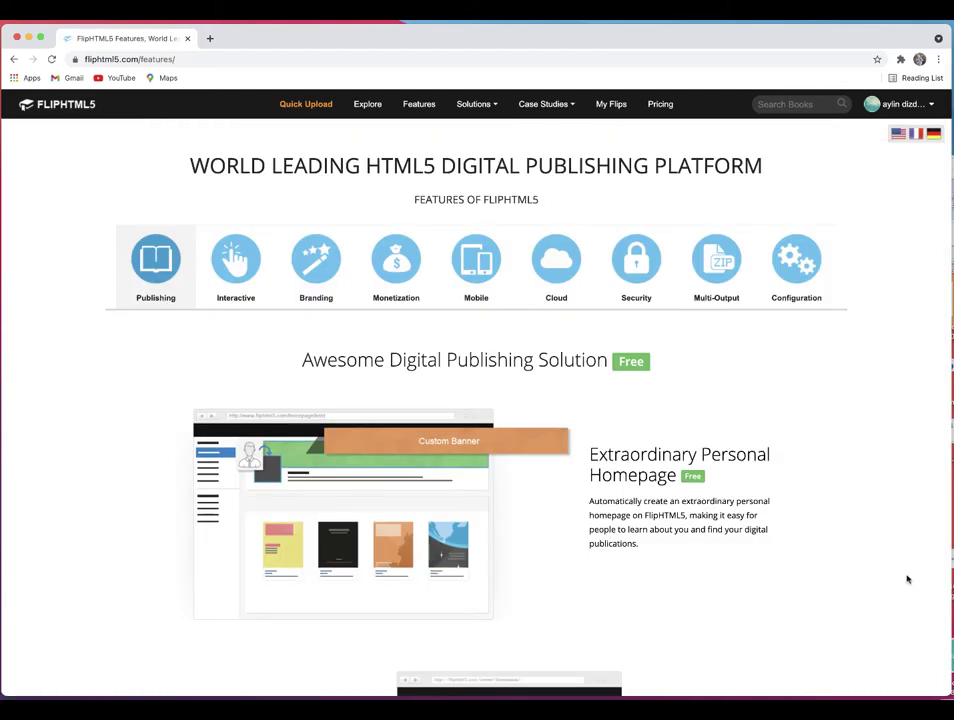
pyautogui.scroll(-5, 907, 579)
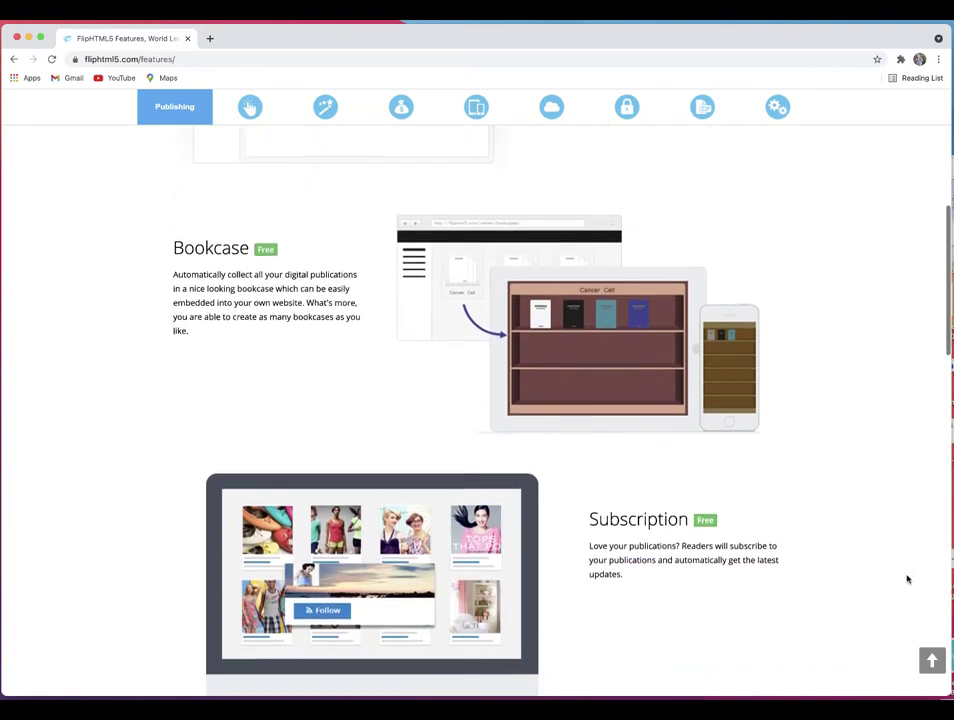
pyautogui.scroll(-5, 907, 579)
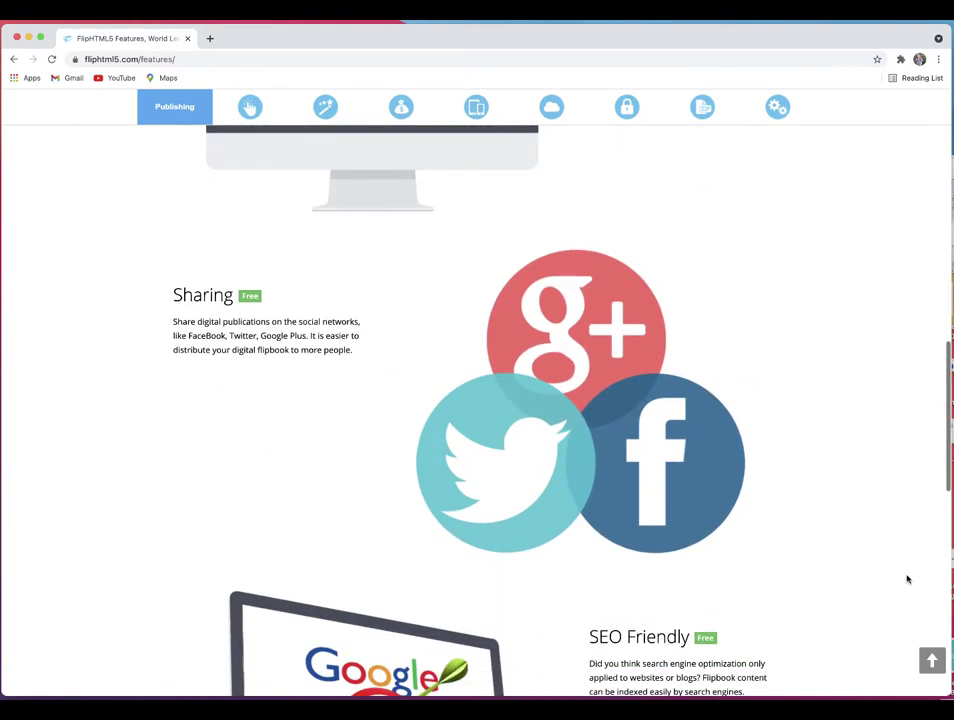
pyautogui.scroll(-3, 907, 579)
pyautogui.scroll(-6, 907, 579)
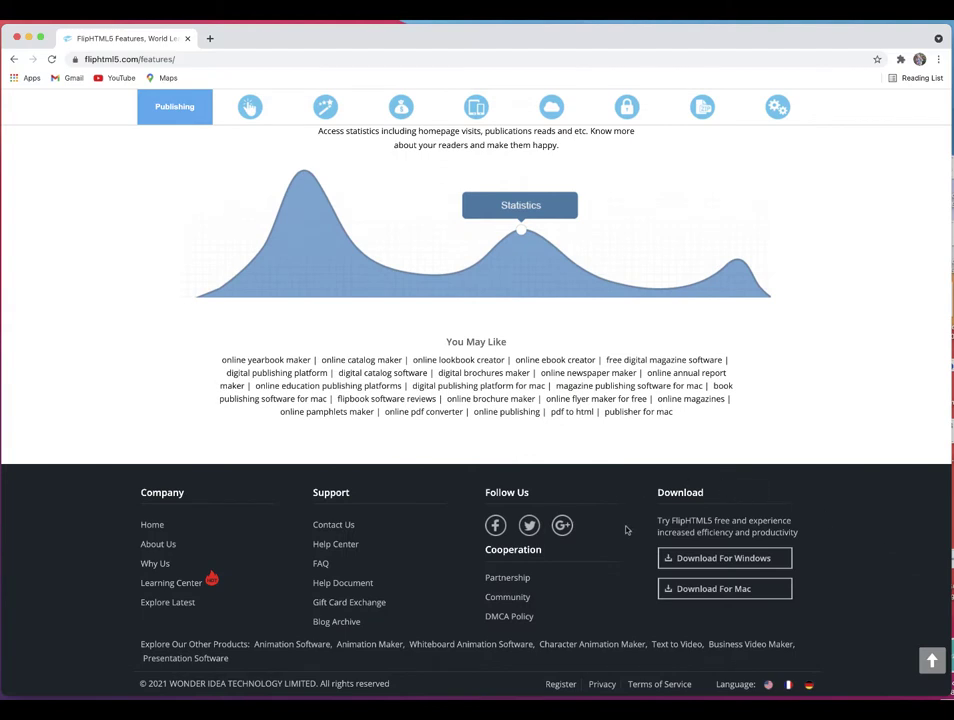
pyautogui.click(757, 591)
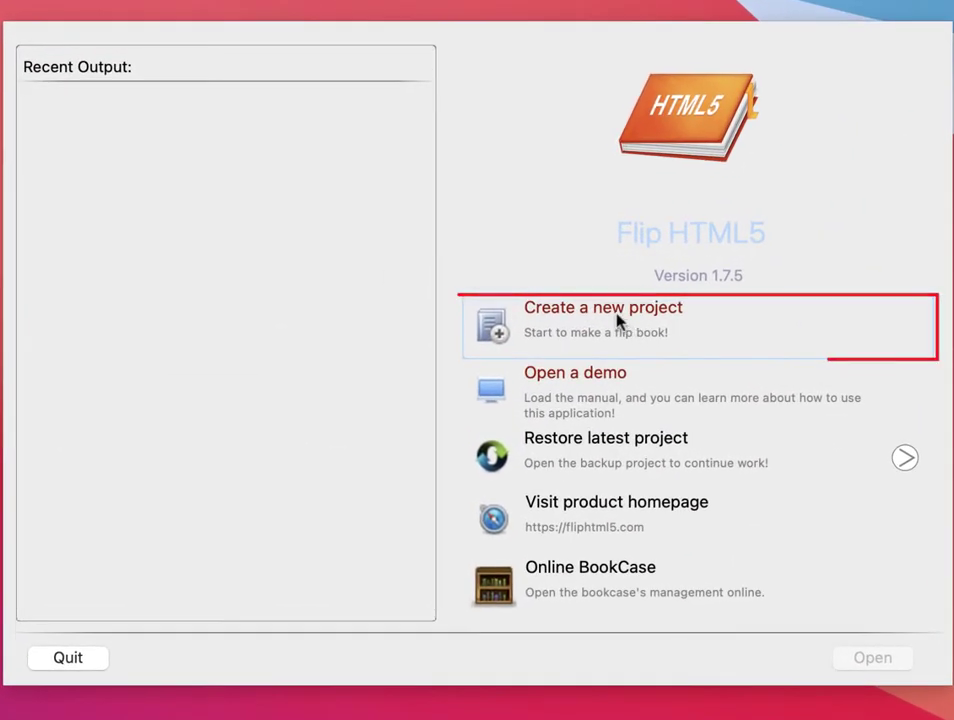
# In the Flip HTML5 desktop program, start a PDF import project with Harmanlanmış öğrenme modelleri.pdf from the Desktop's ekitap folder as the source
pyautogui.click(617, 320)
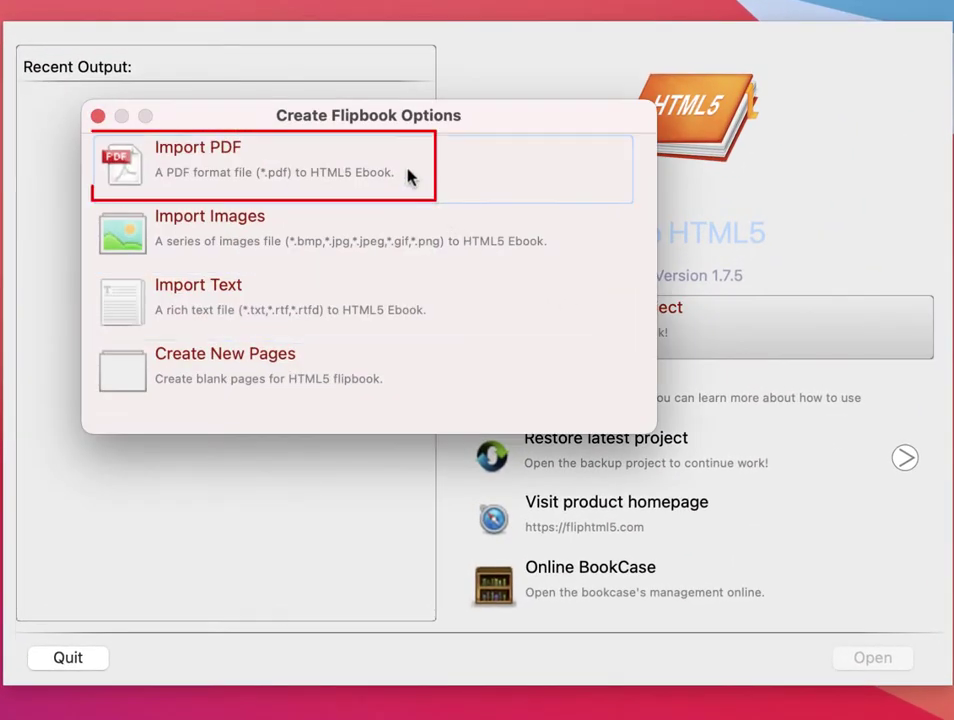
pyautogui.click(268, 155)
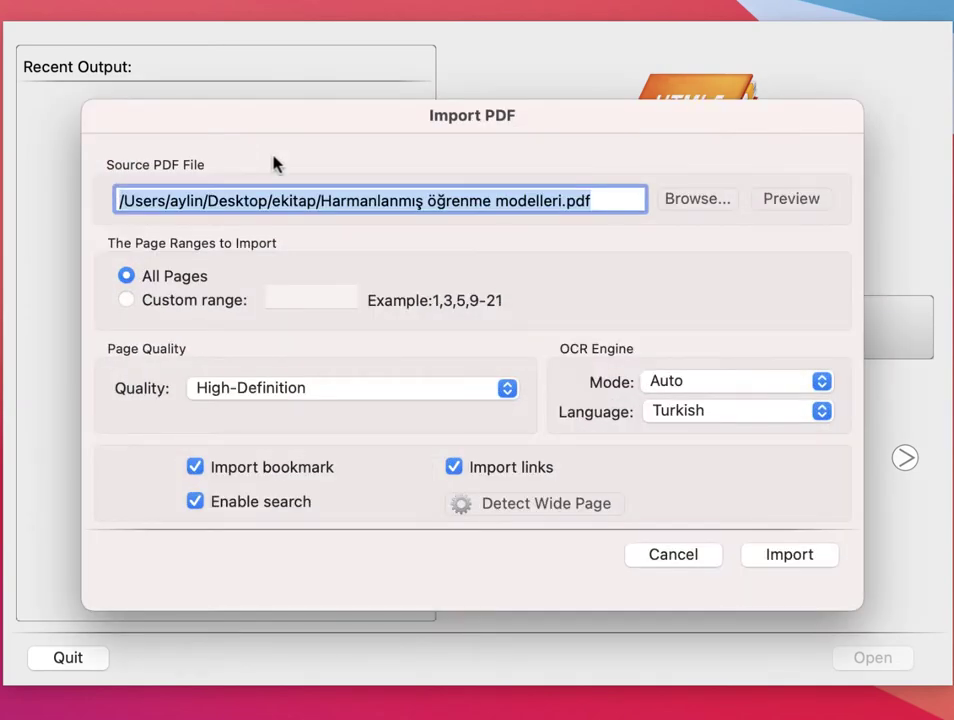
pyautogui.press('BackSpace')
pyautogui.click(697, 199)
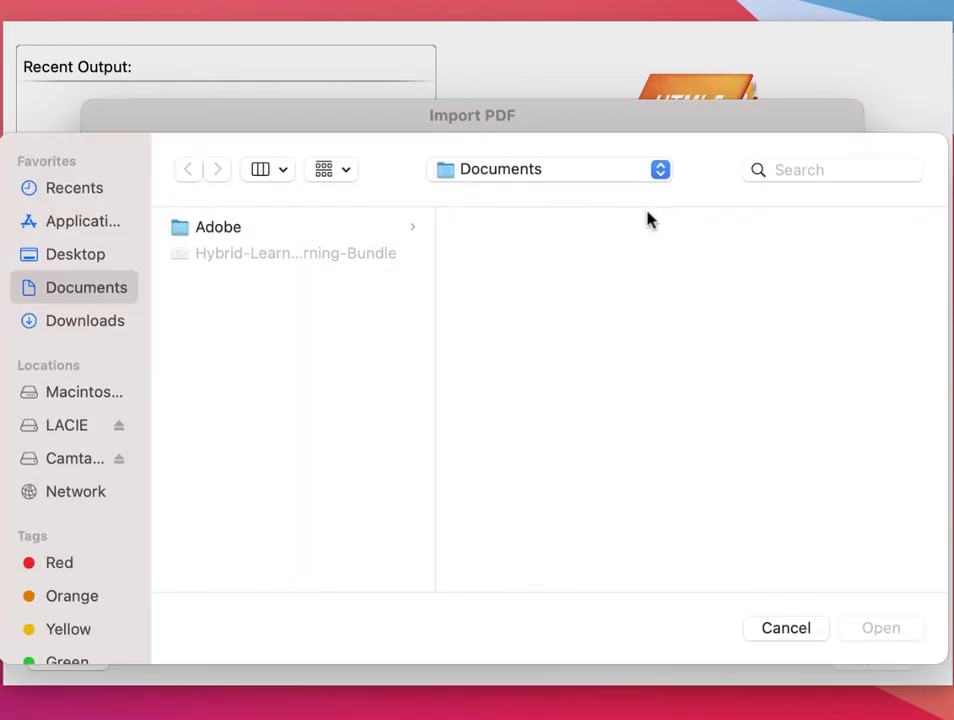
pyautogui.click(73, 258)
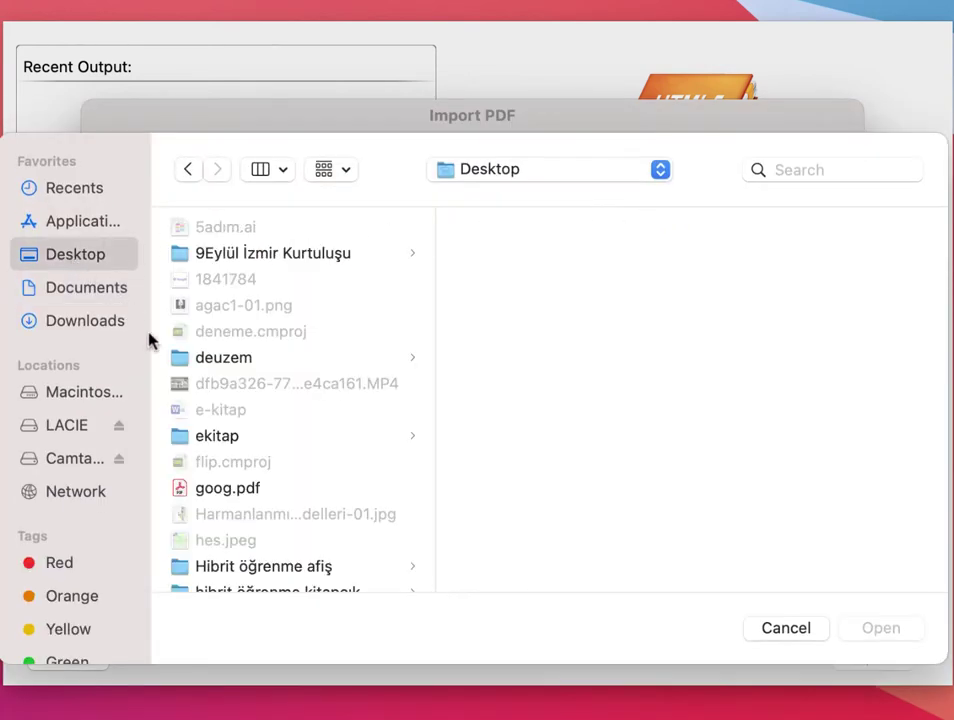
pyautogui.click(242, 438)
pyautogui.click(575, 225)
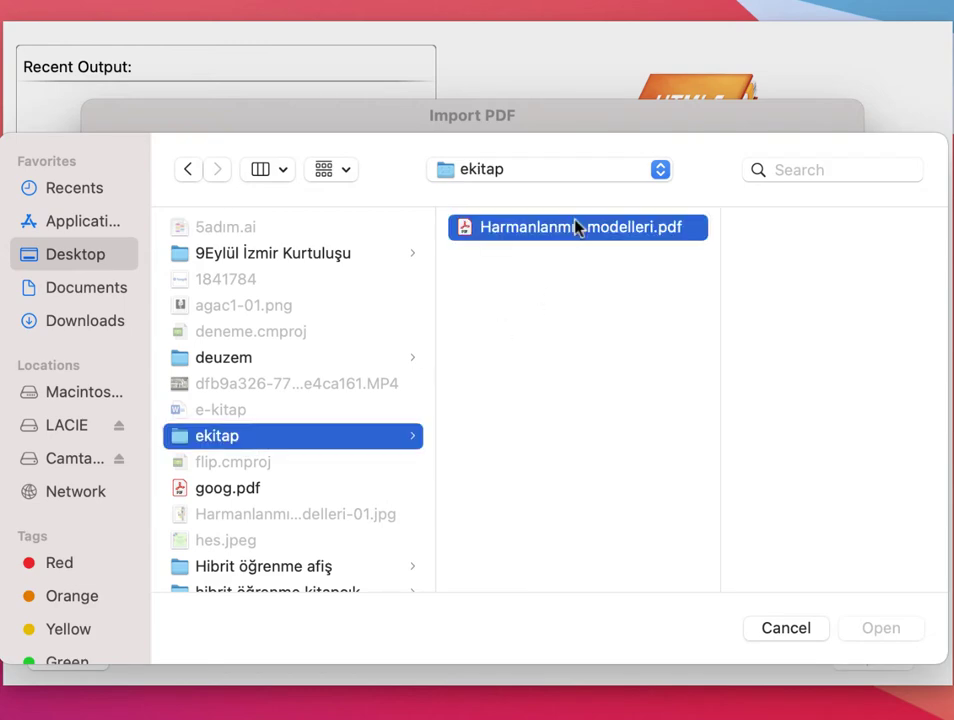
pyautogui.click(884, 630)
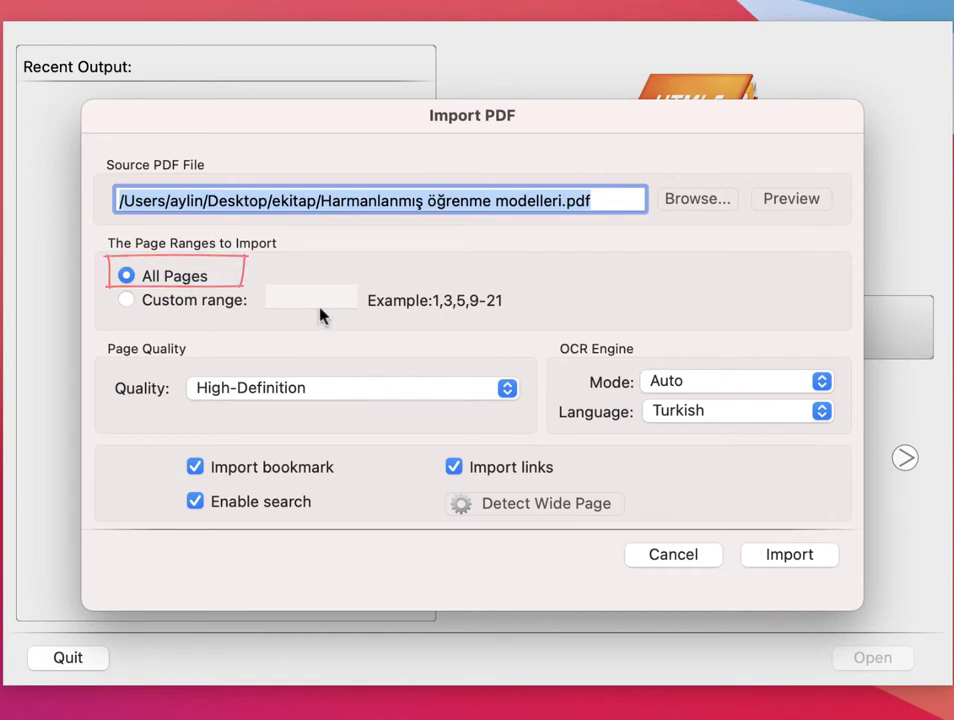
# Import all pages of the PDF in High-Definition quality and turn the flipbook preview to pages 2-3
pyautogui.click(779, 562)
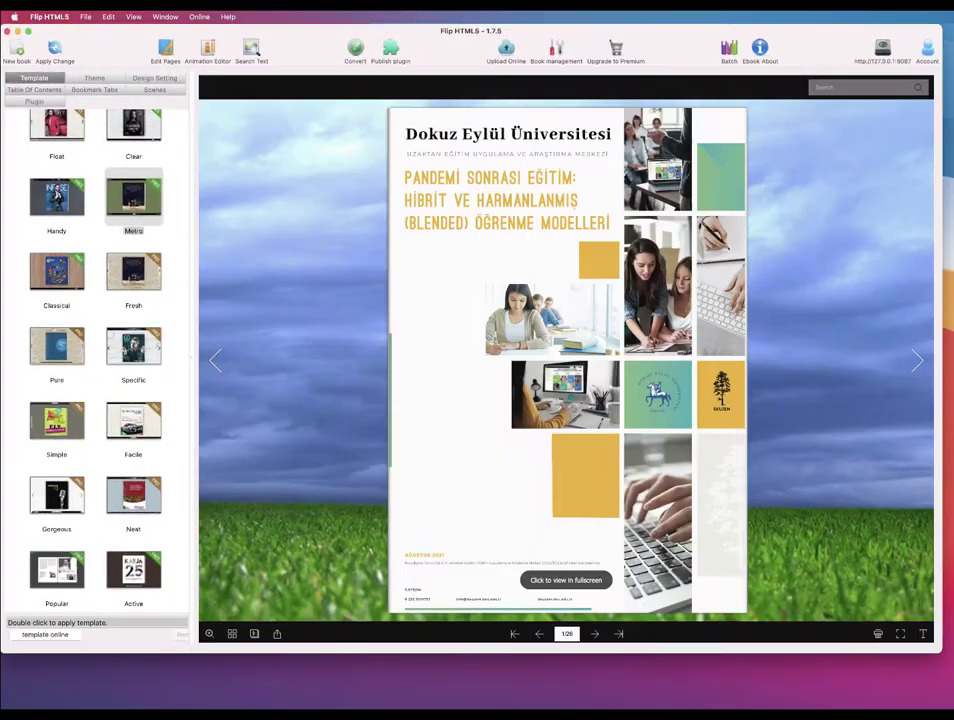
pyautogui.click(910, 380)
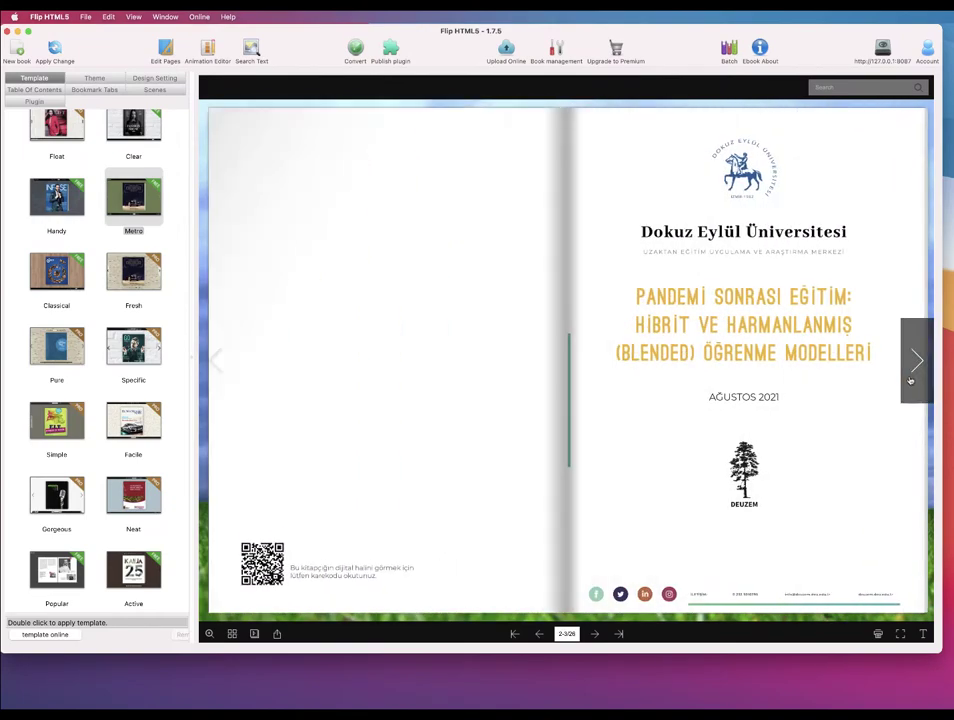
# Page forward through the flipbook preview from pages 2-3 to pages 12-13 to check the imported pages
pyautogui.click(910, 380)
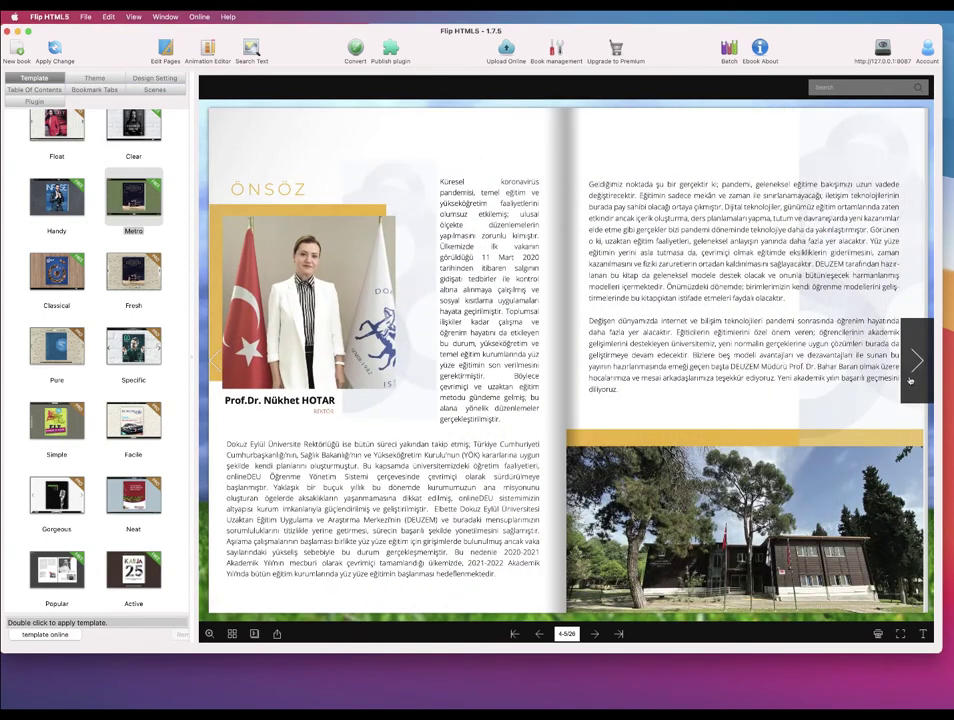
pyautogui.click(910, 380)
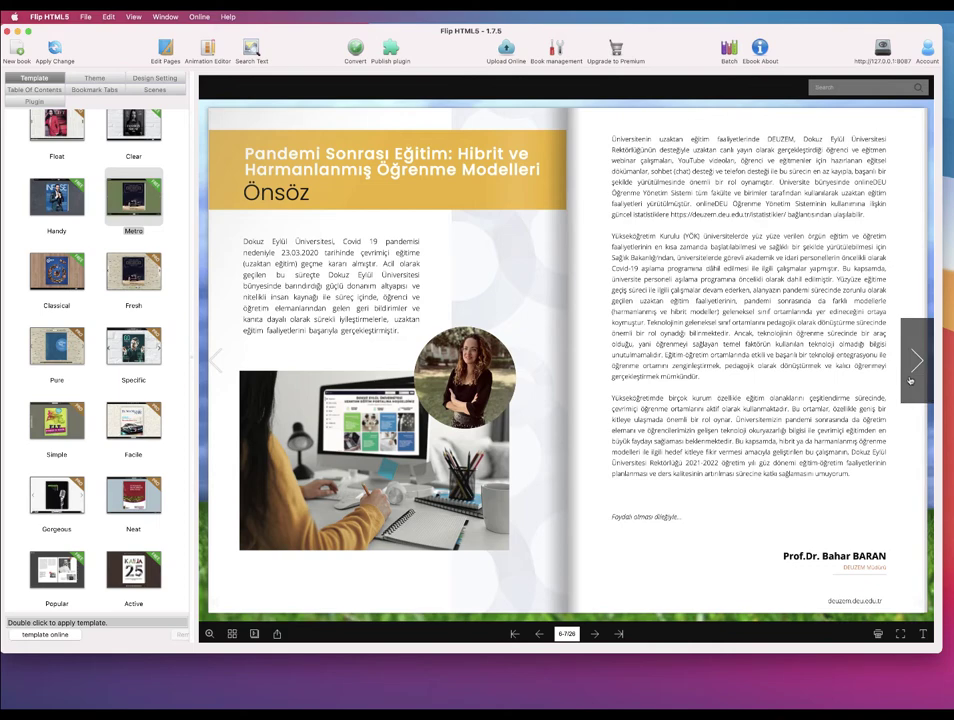
pyautogui.click(910, 380)
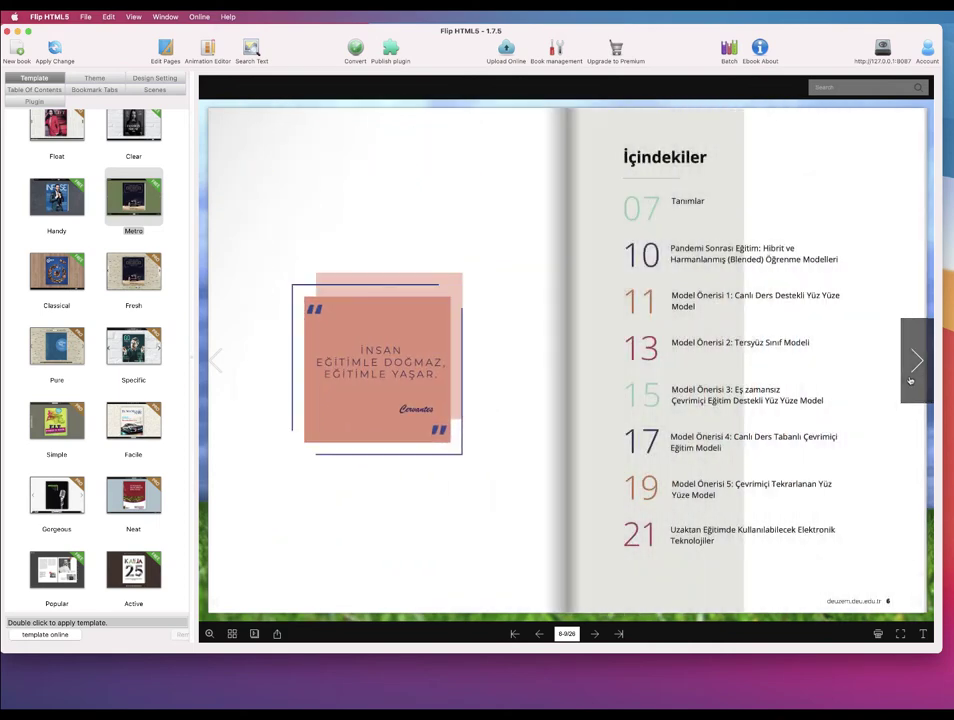
pyautogui.click(910, 380)
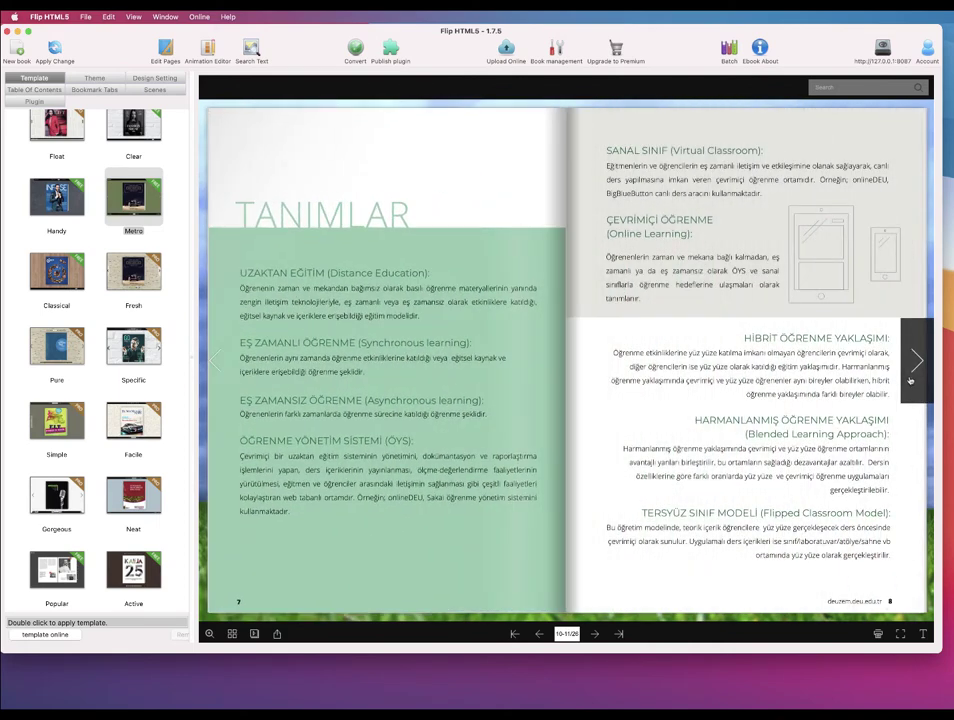
pyautogui.click(910, 380)
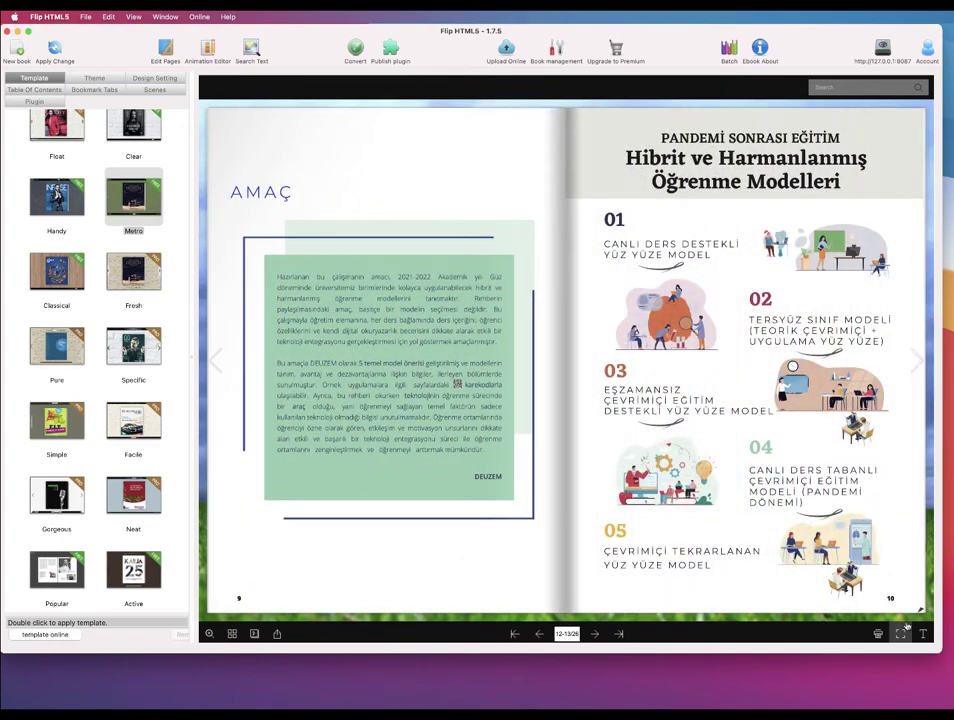
pyautogui.click(911, 605)
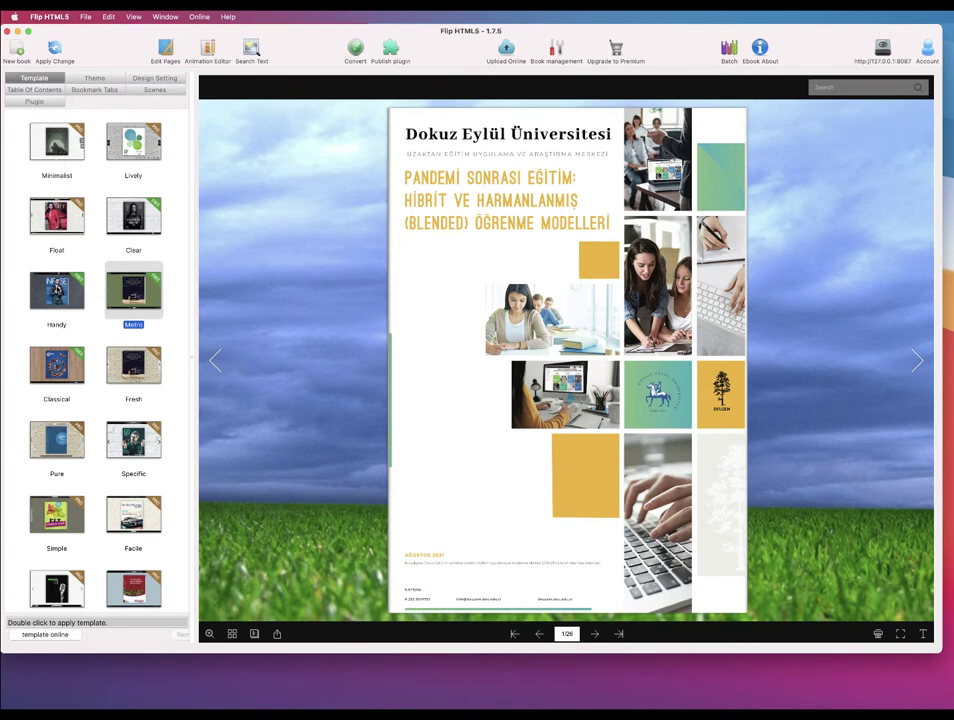
# Try the free Handy template on the flipbook, followed by the free Classical template
pyautogui.click(68, 302)
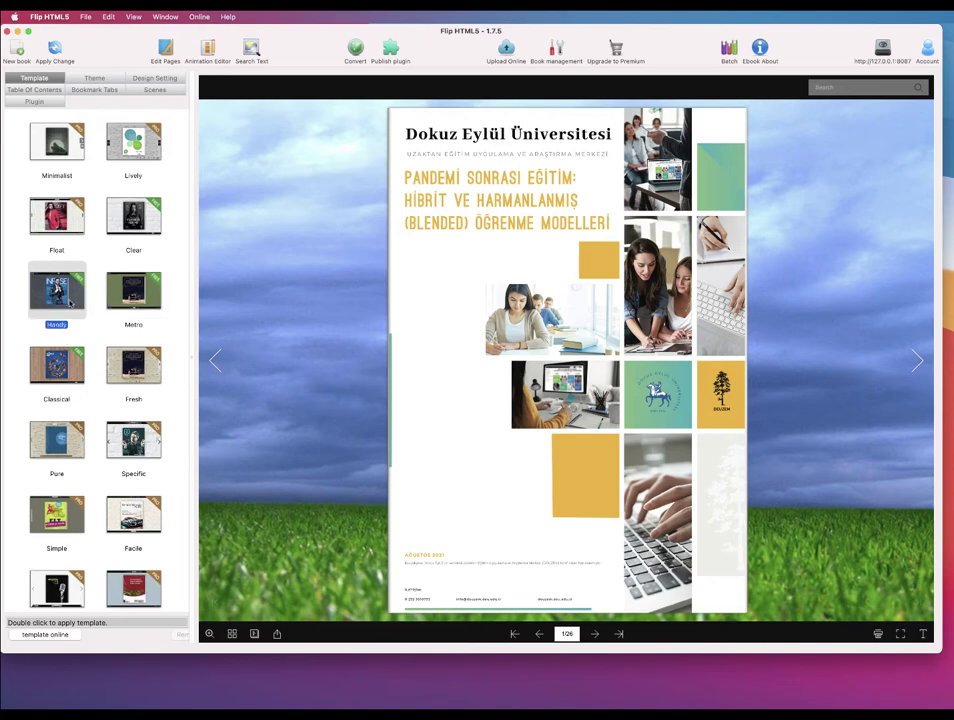
pyautogui.doubleClick(68, 302)
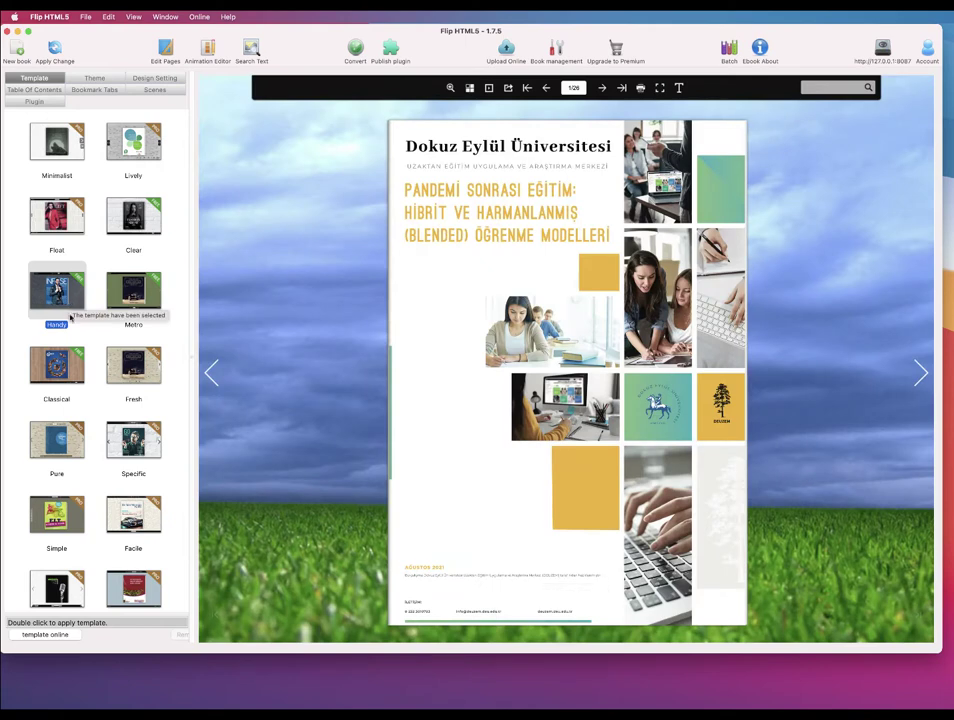
pyautogui.click(62, 368)
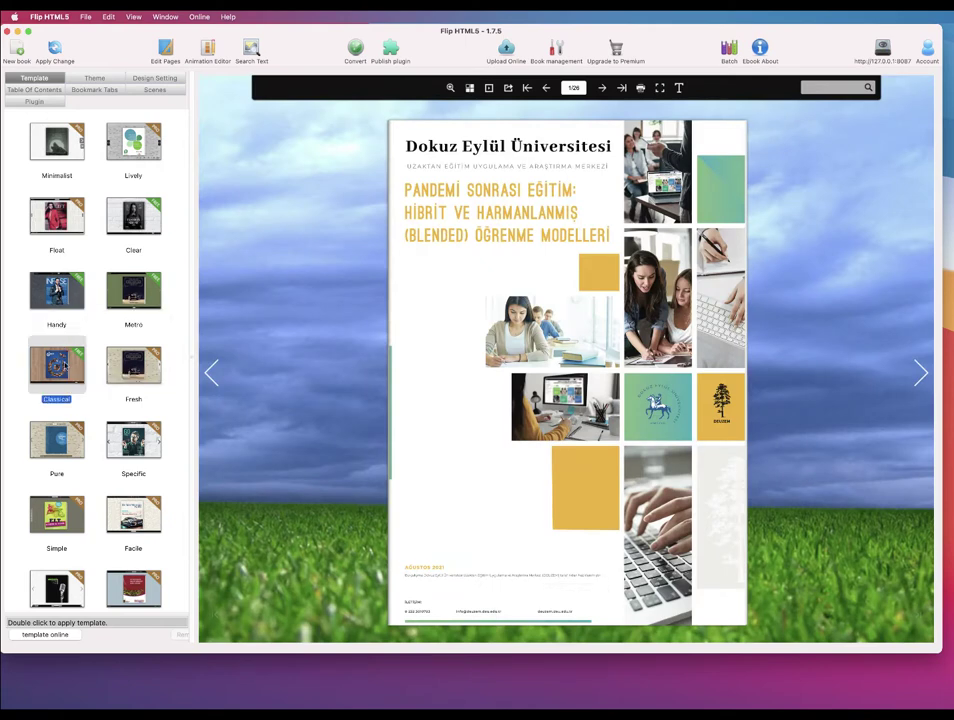
pyautogui.doubleClick(60, 366)
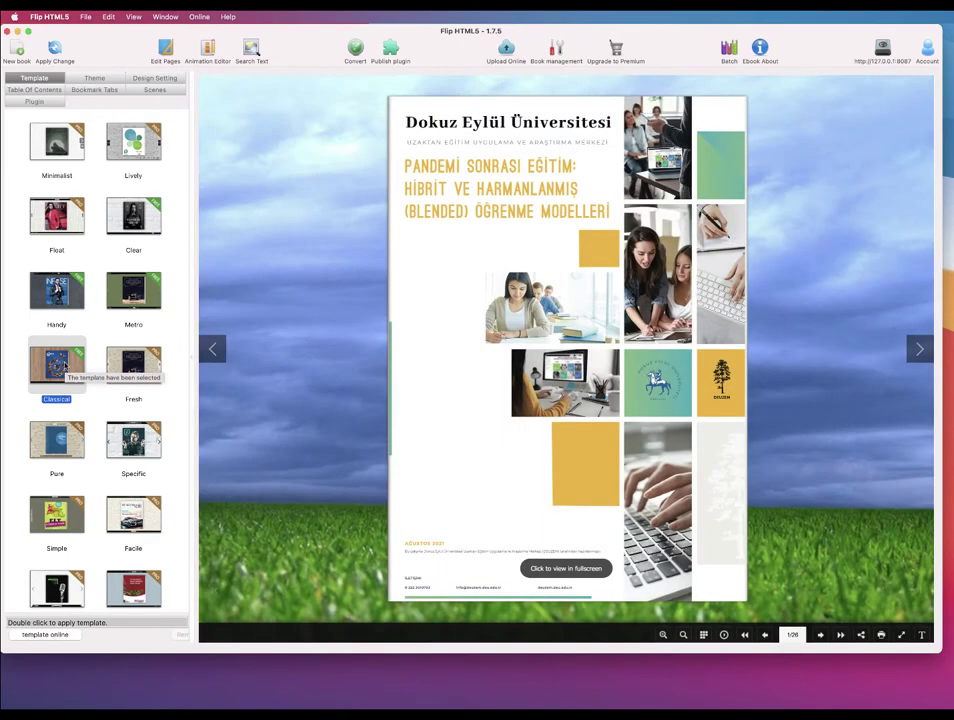
# Try the free Active template on the flipbook, and replace it with the free Popular template
pyautogui.scroll(-3, 65, 368)
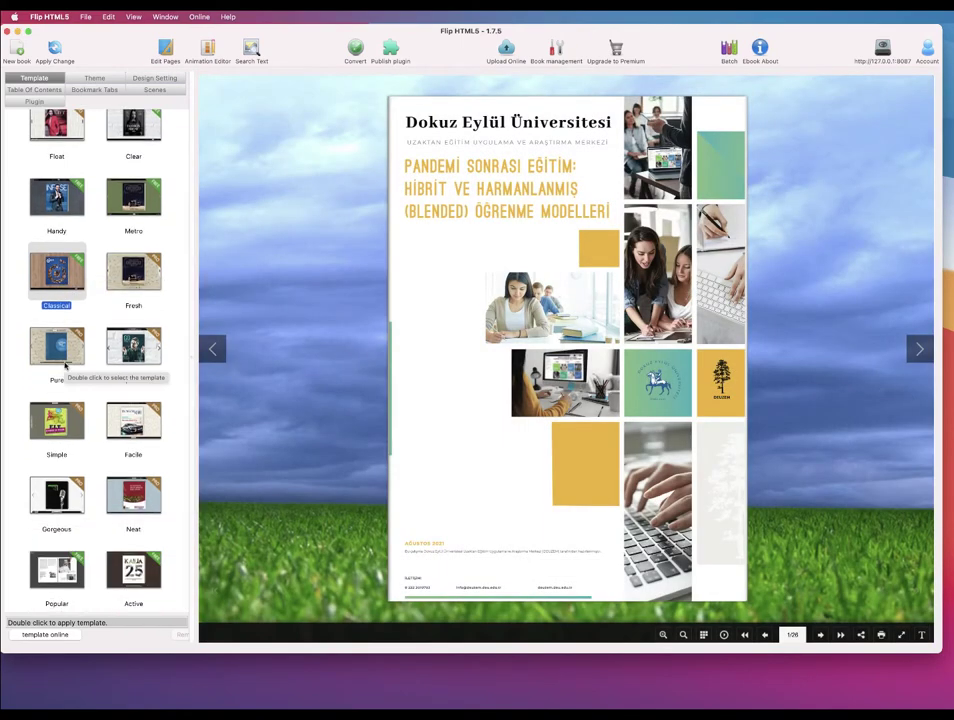
pyautogui.click(148, 578)
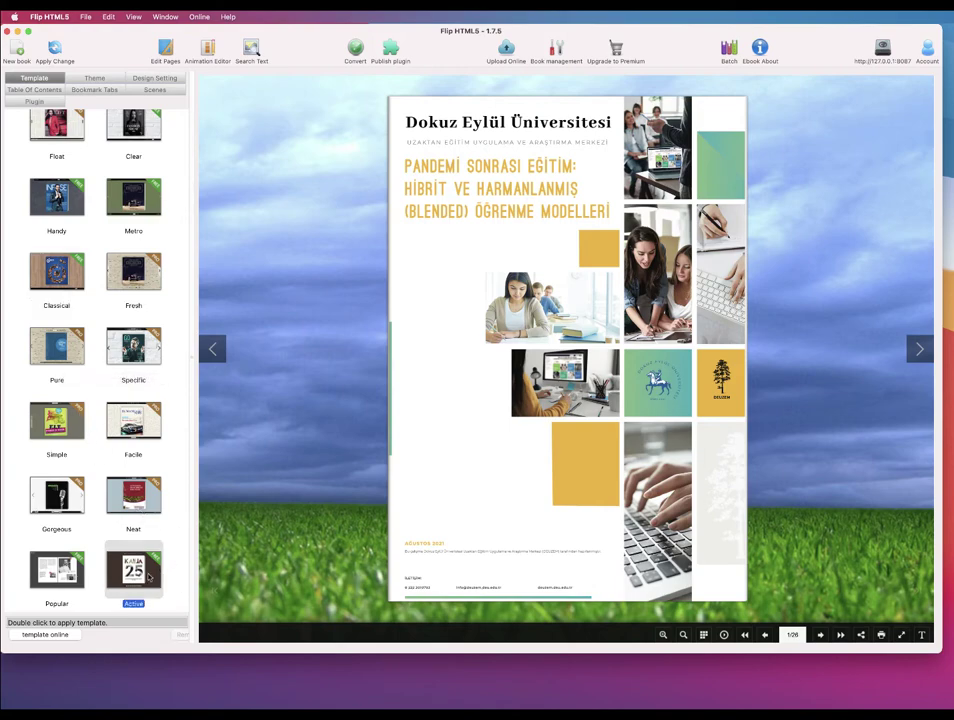
pyautogui.doubleClick(148, 578)
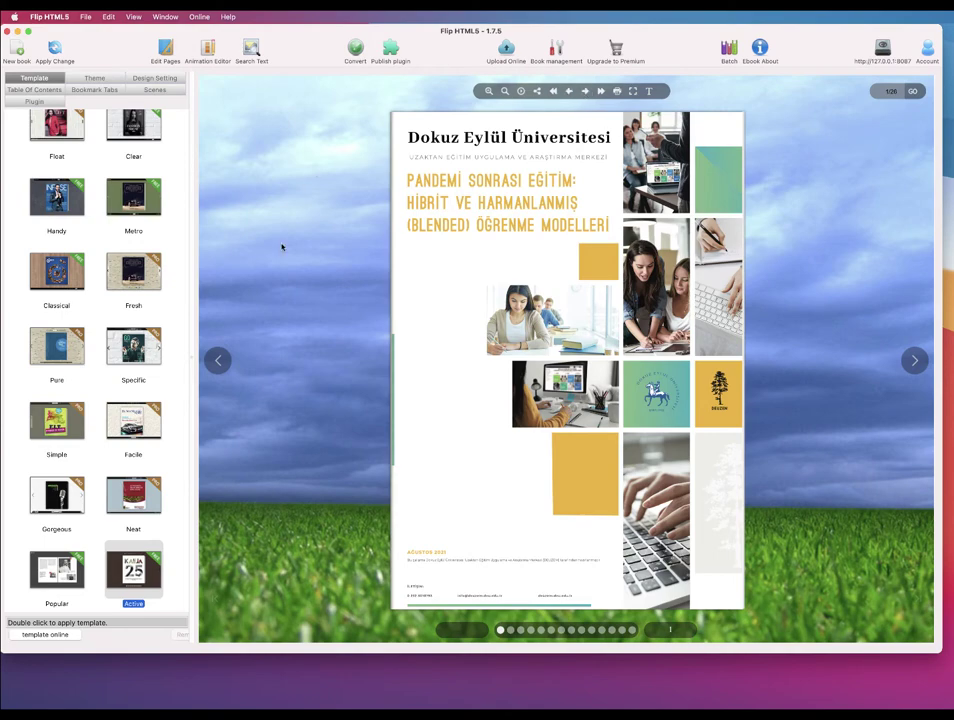
pyautogui.click(57, 570)
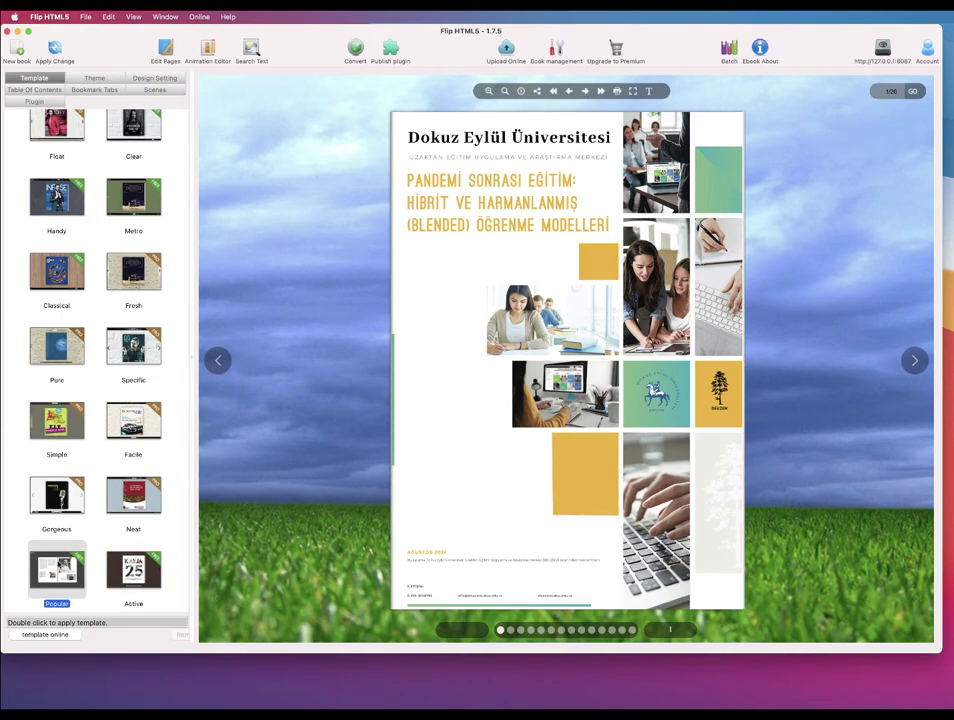
pyautogui.doubleClick(57, 570)
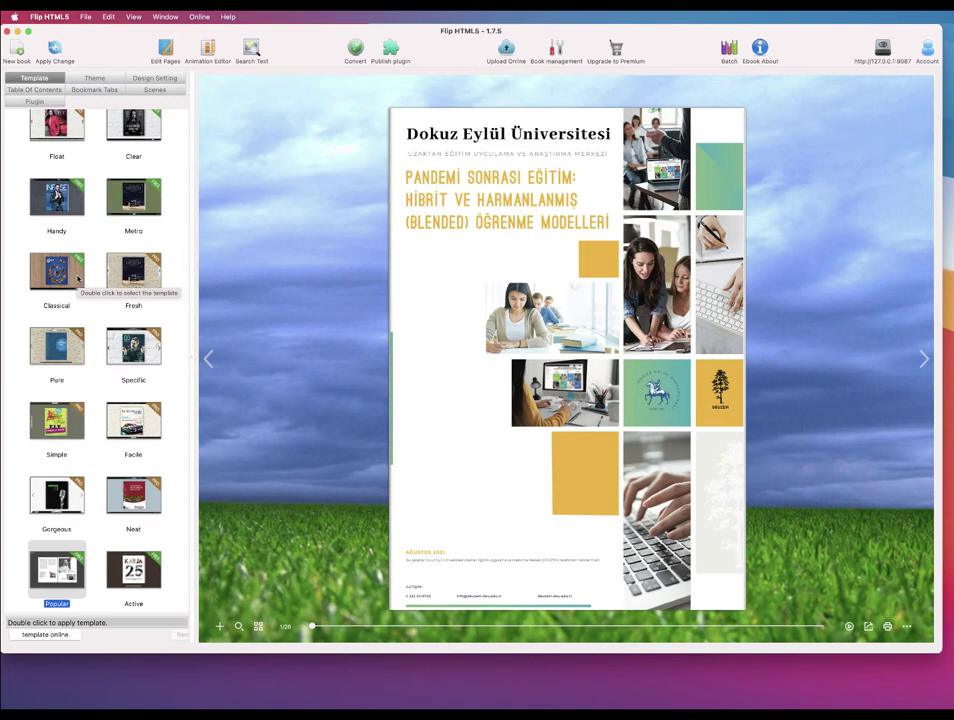
# Open the flipbook's theme collection and apply the Dazzle theme as the background
pyautogui.scroll(3, 80, 240)
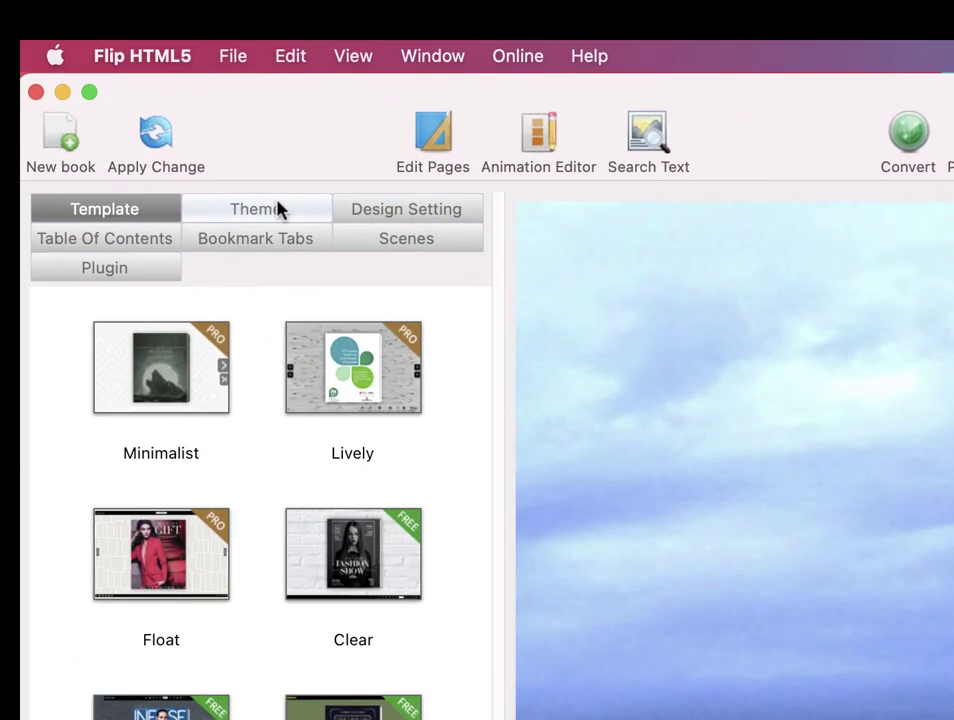
pyautogui.click(268, 200)
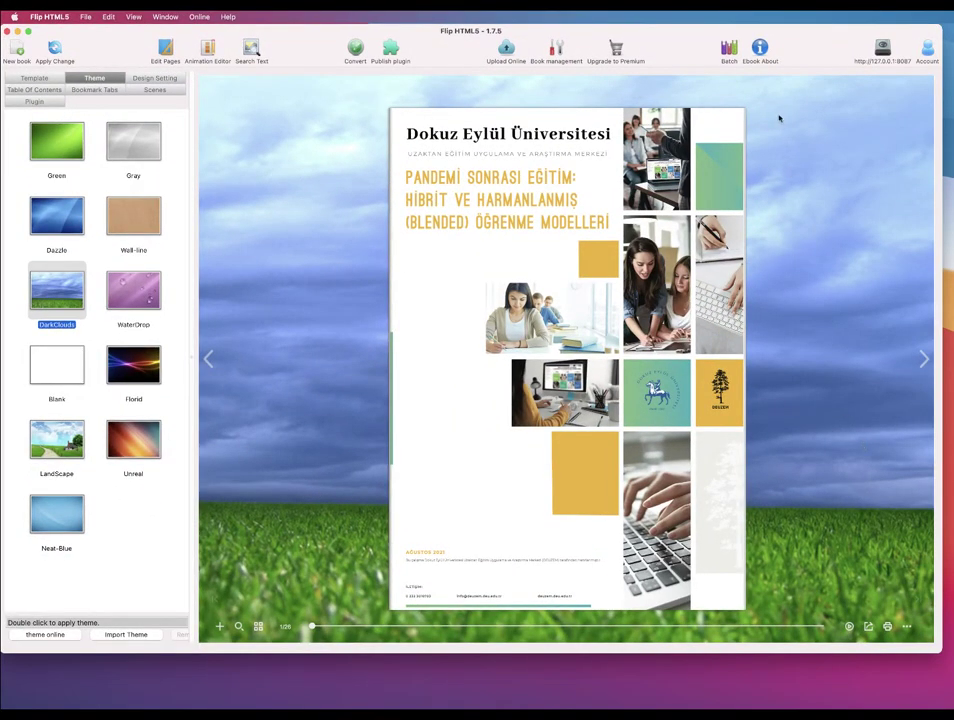
pyautogui.click(71, 221)
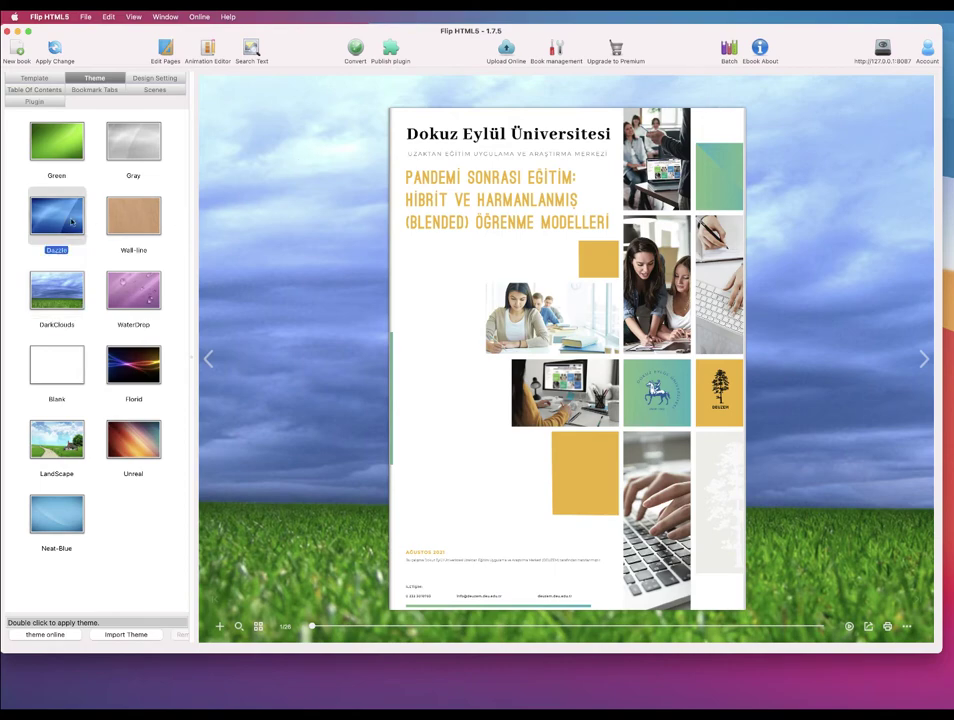
pyautogui.doubleClick(71, 221)
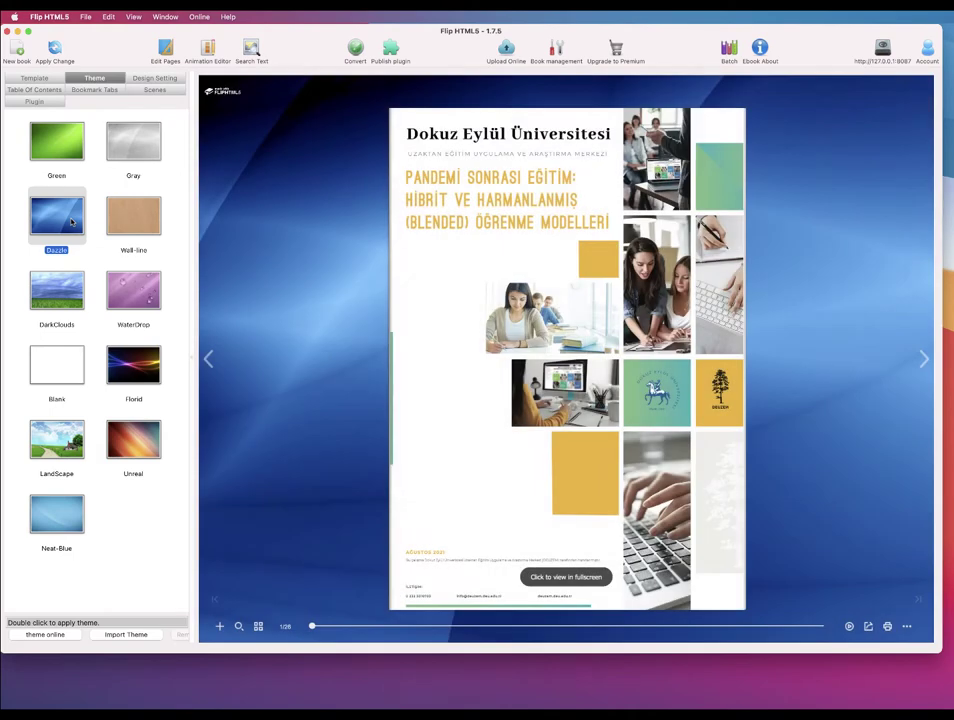
# Try the Florid theme on the flipbook, and replace it with the Gray theme
pyautogui.click(133, 362)
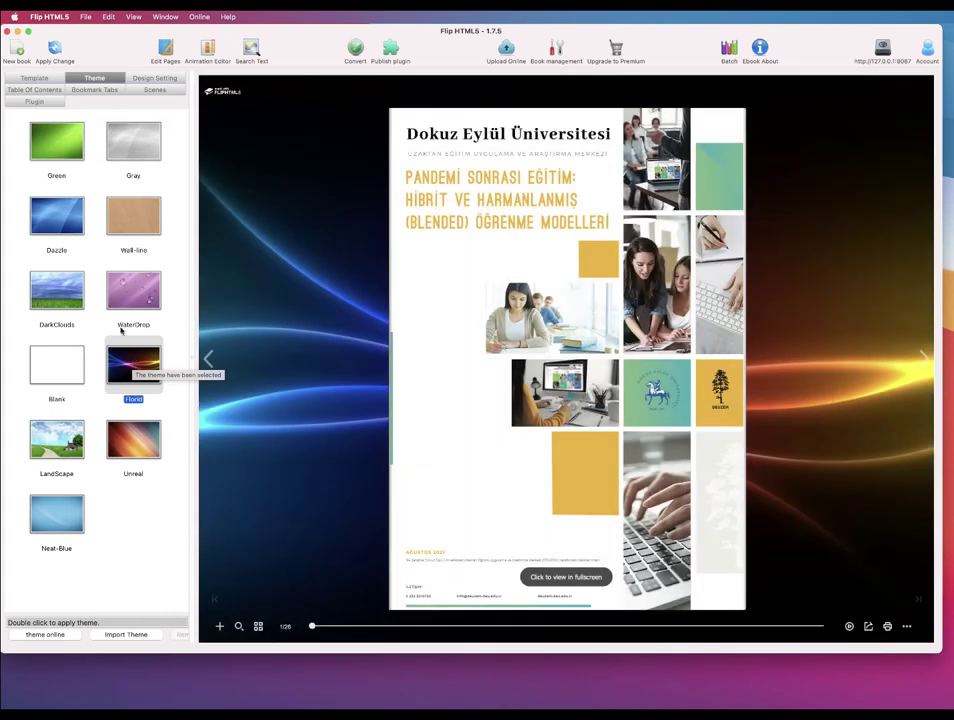
pyautogui.click(128, 148)
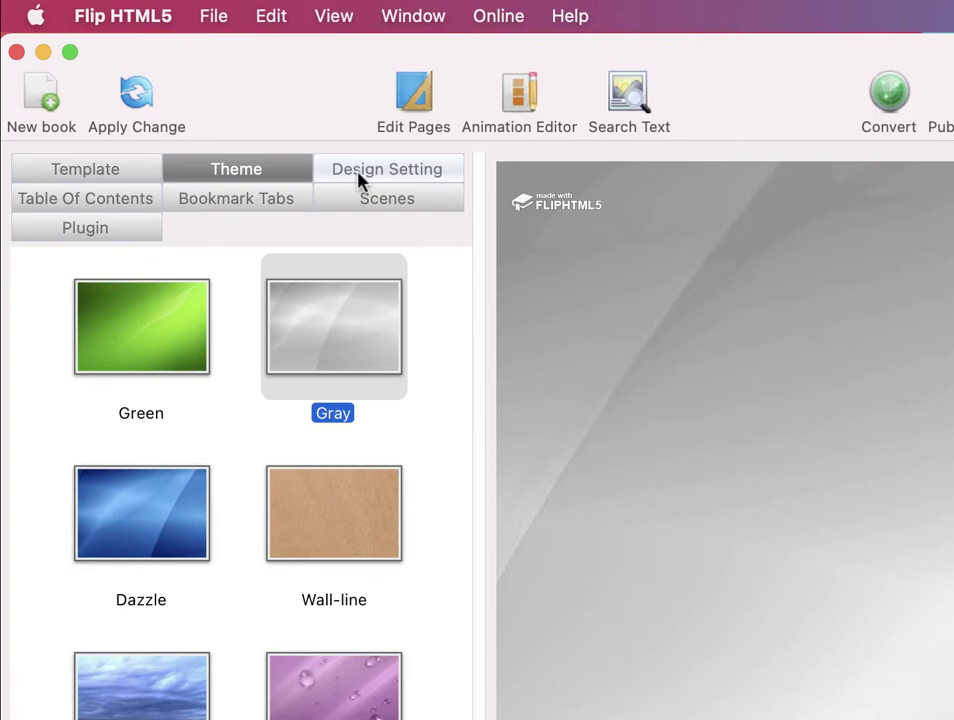
# In the design settings, set the flipbook's background image to the local file wallpaper-5928111_1280.png from the Desktop
pyautogui.click(360, 175)
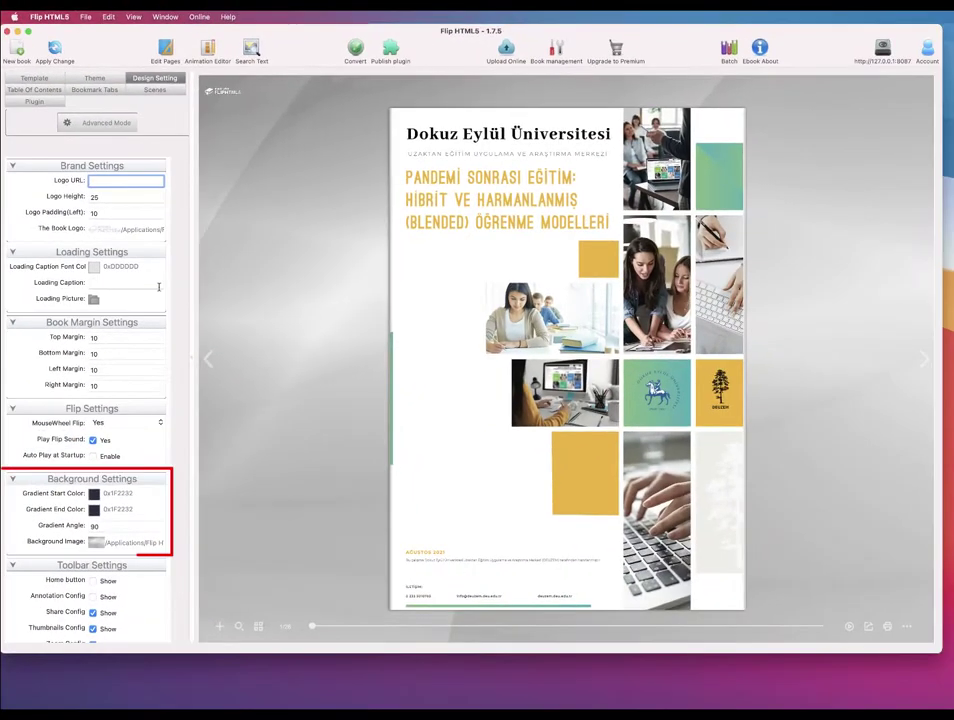
pyautogui.click(113, 543)
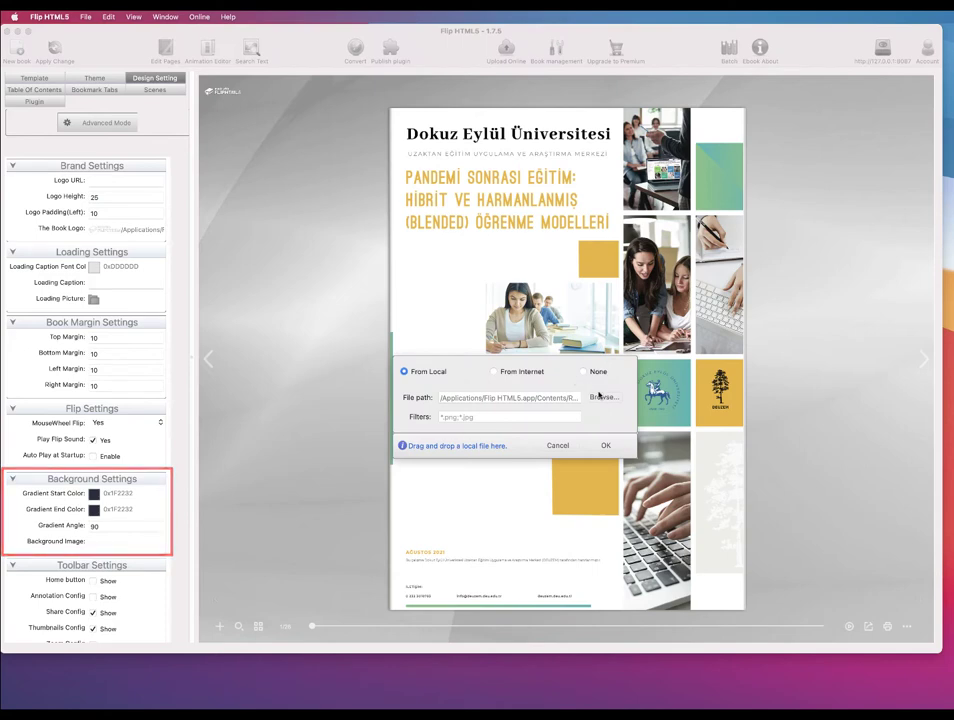
pyautogui.tripleClick(564, 398)
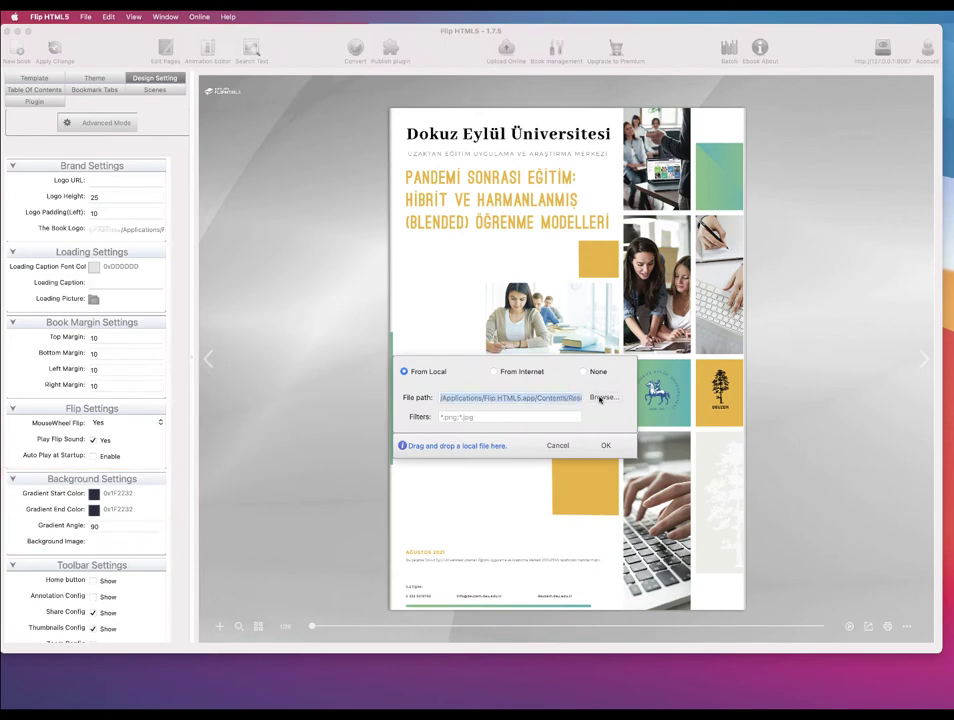
pyautogui.click(603, 397)
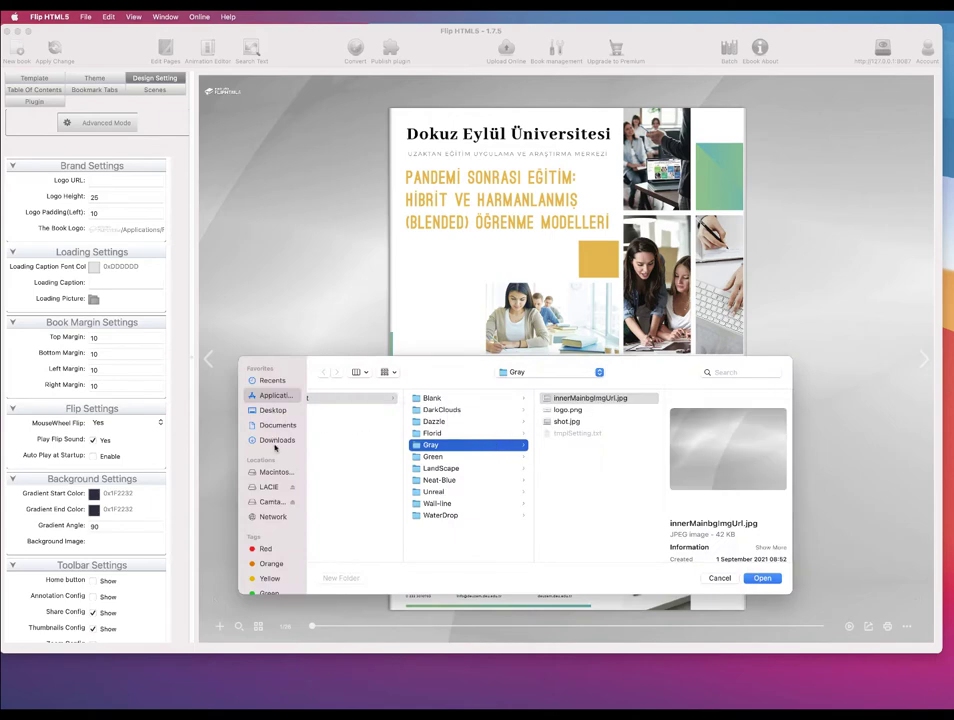
pyautogui.click(273, 410)
pyautogui.scroll(-5, 389, 556)
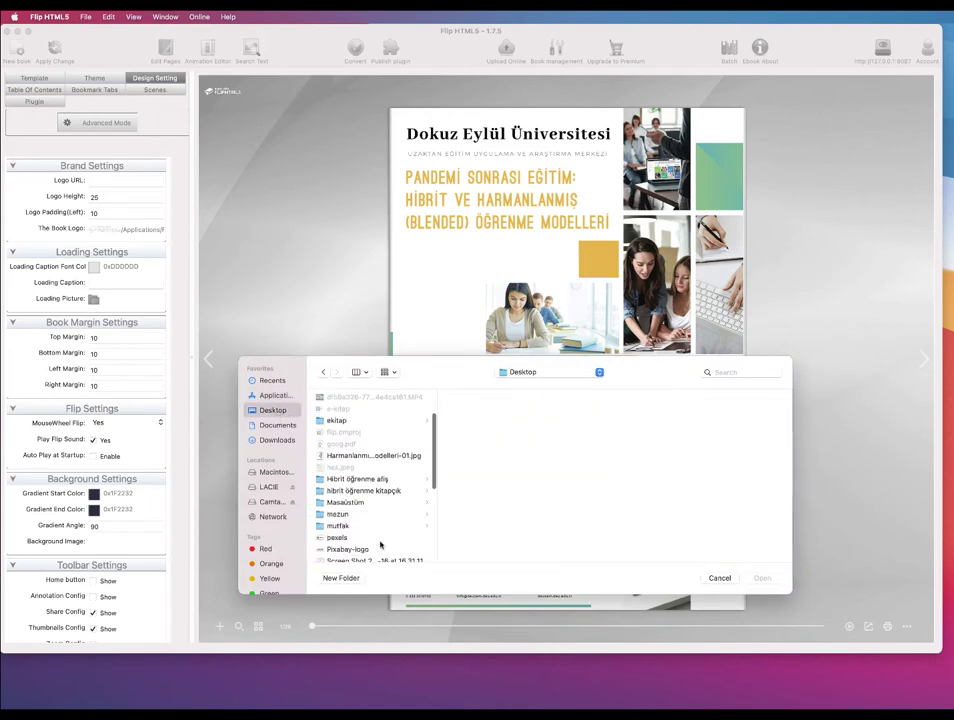
pyautogui.scroll(-6, 365, 470)
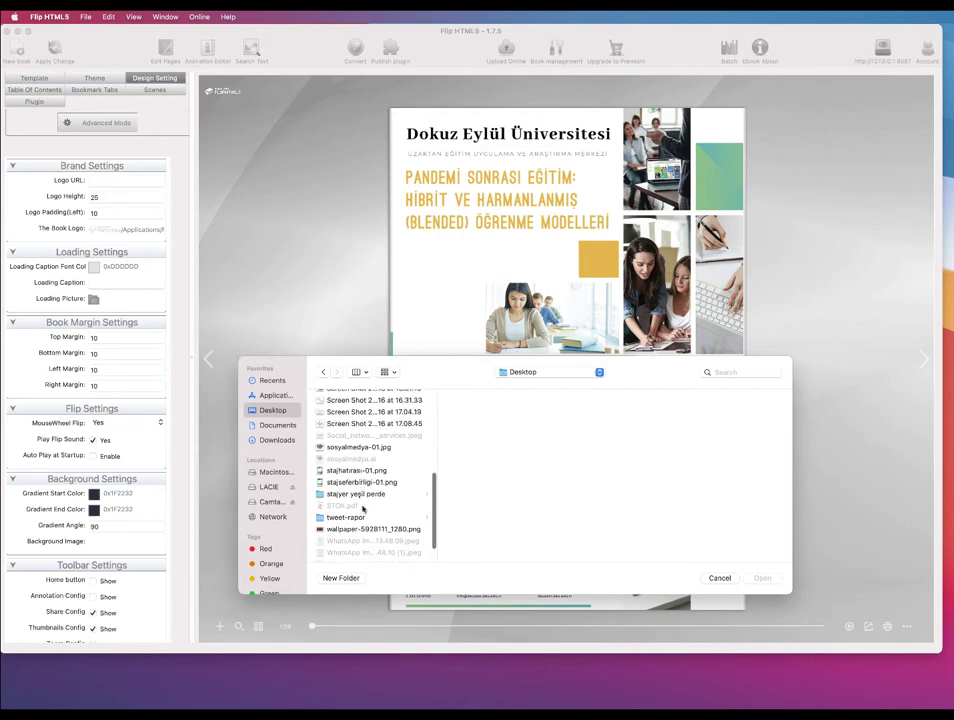
pyautogui.click(364, 530)
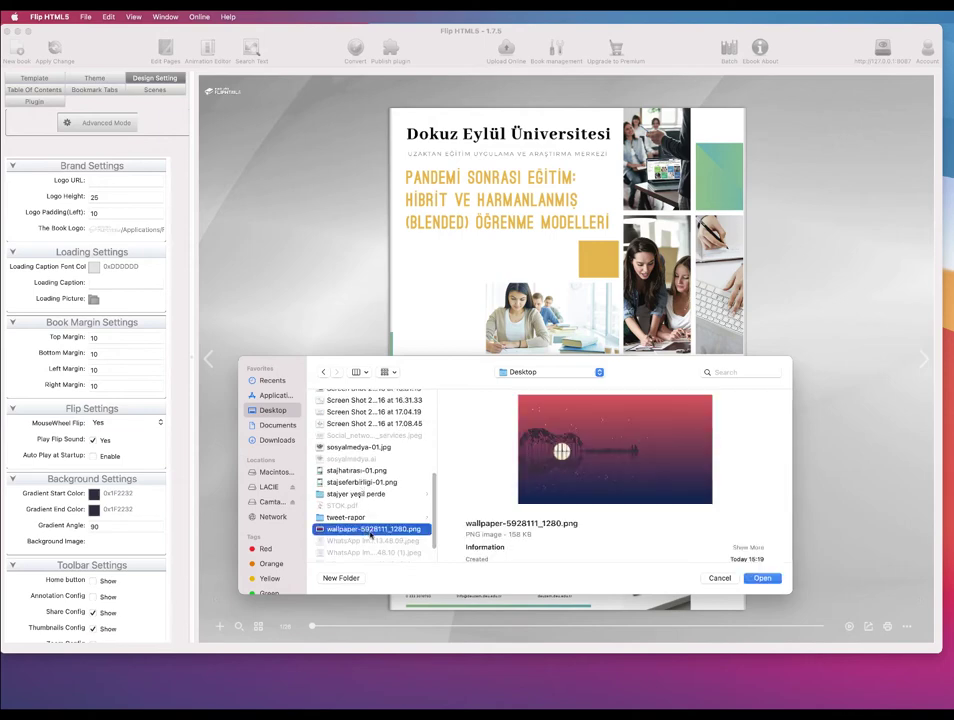
pyautogui.click(763, 578)
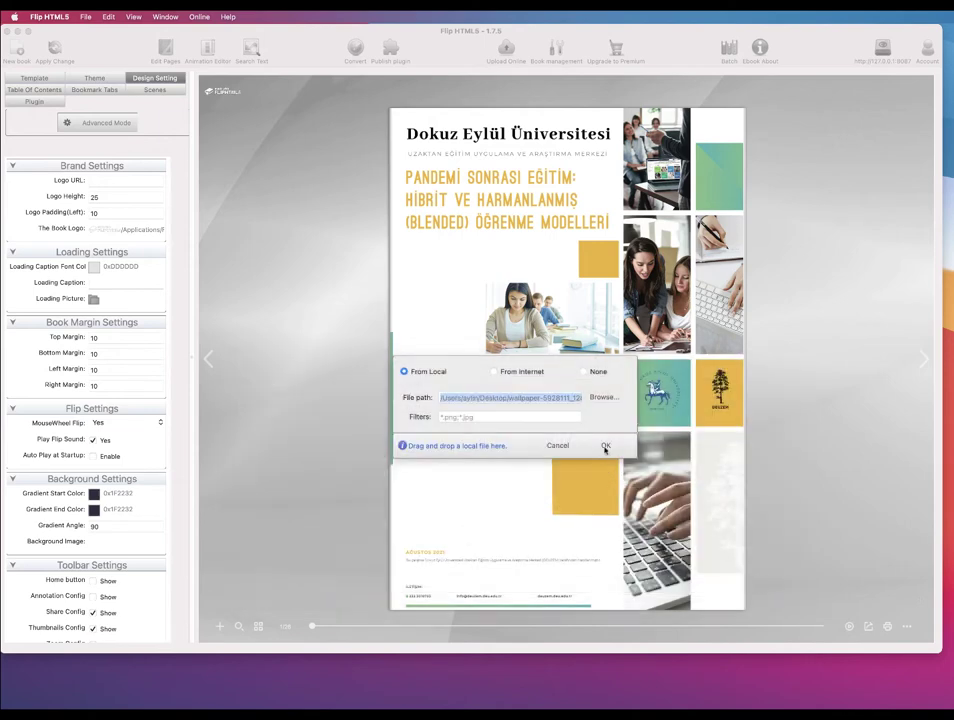
pyautogui.click(605, 446)
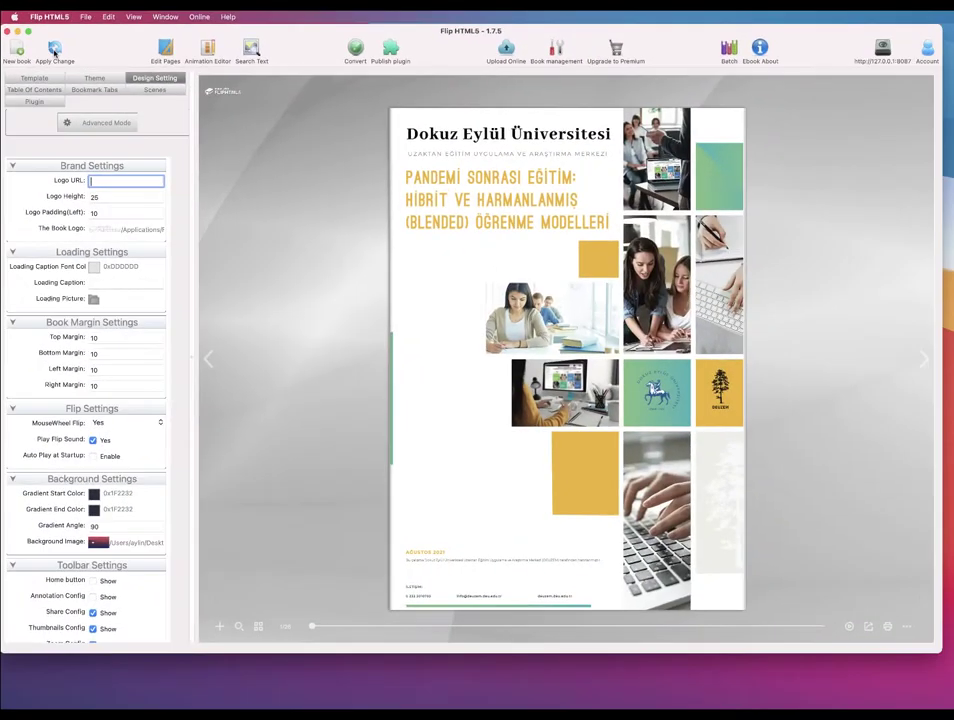
# In the design settings, replace the book logo with the local file deuzem-logo-01.png from the Desktop
pyautogui.click(255, 165)
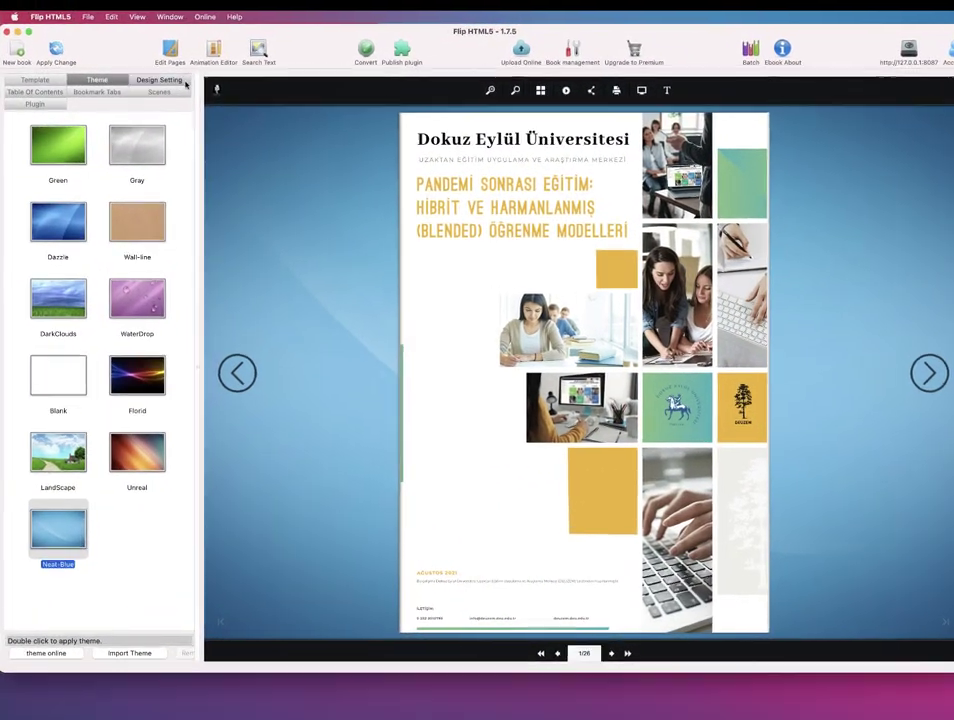
pyautogui.click(180, 80)
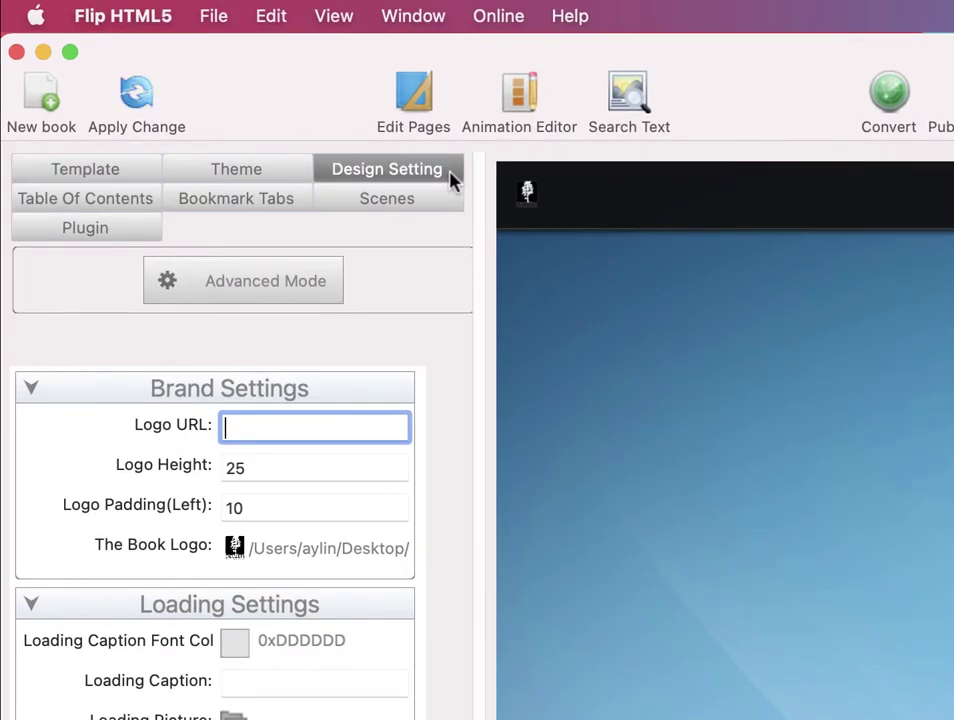
pyautogui.click(298, 550)
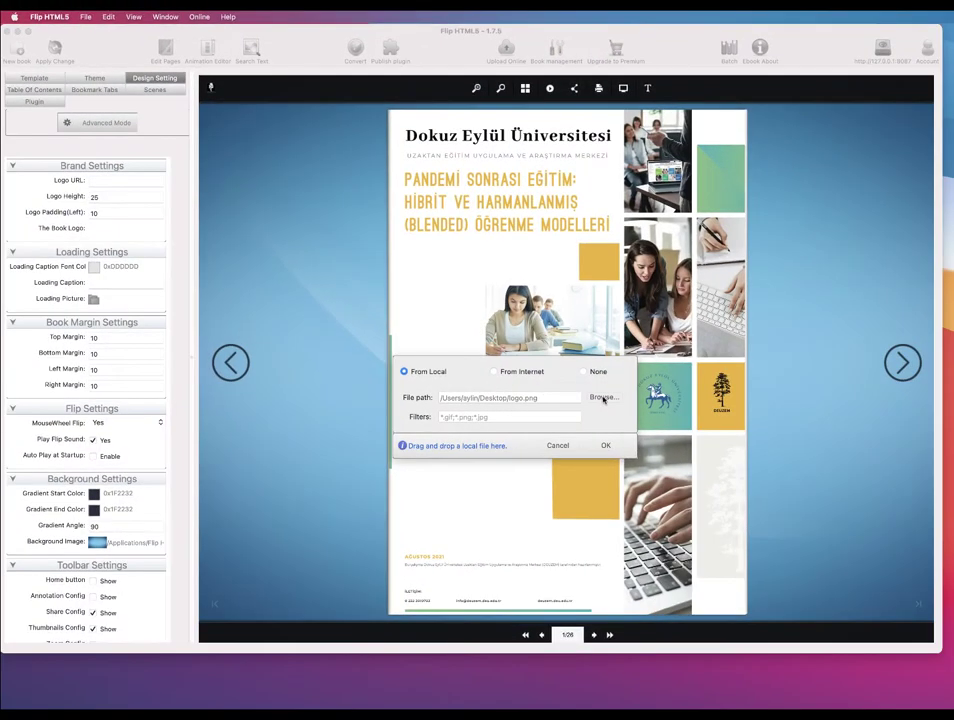
pyautogui.click(603, 397)
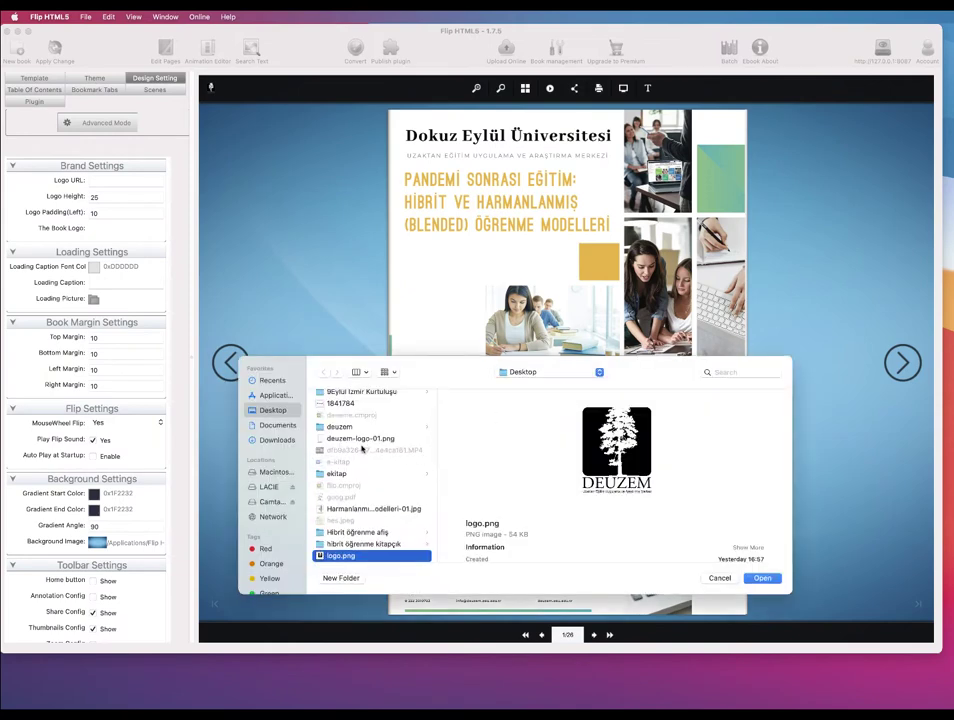
pyautogui.click(339, 439)
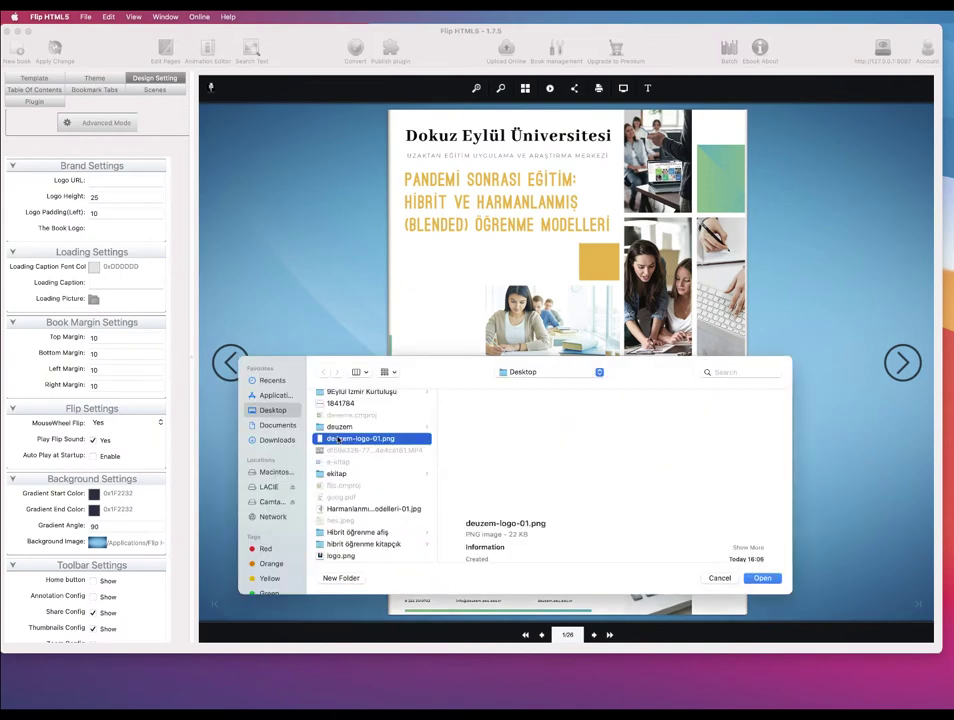
pyautogui.click(761, 579)
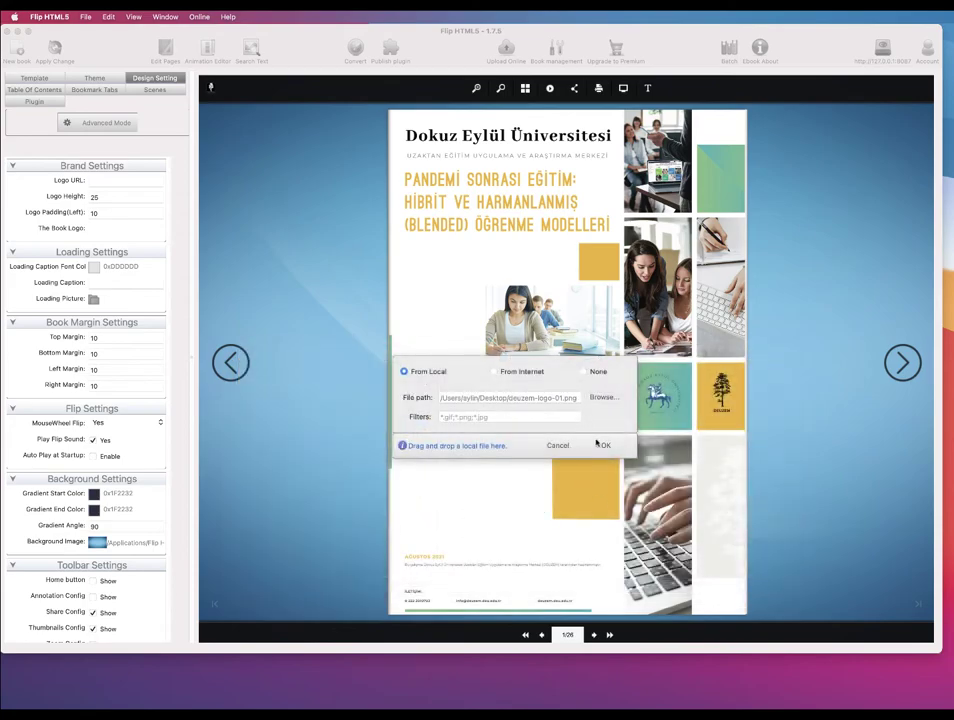
pyautogui.click(603, 445)
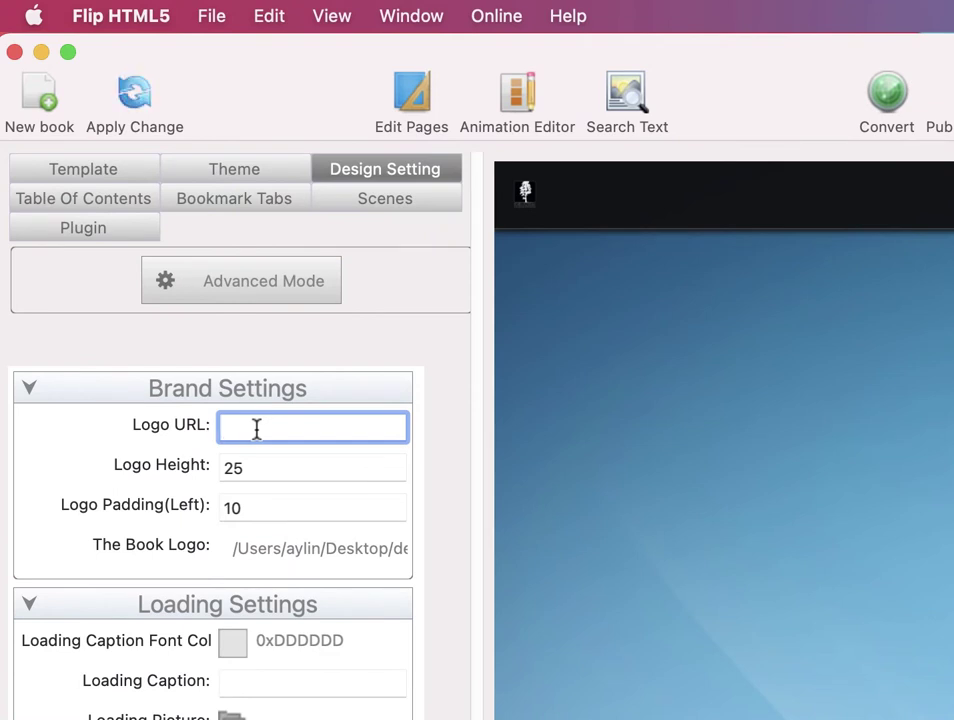
pyautogui.write('www.deuz')
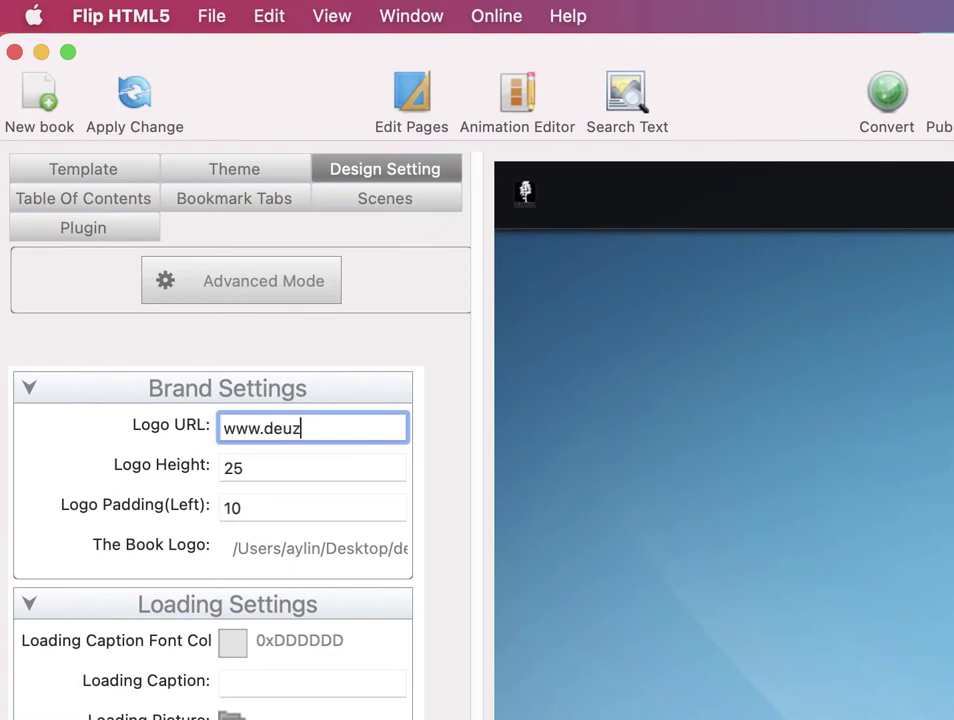
pyautogui.write('em.deu.ed')
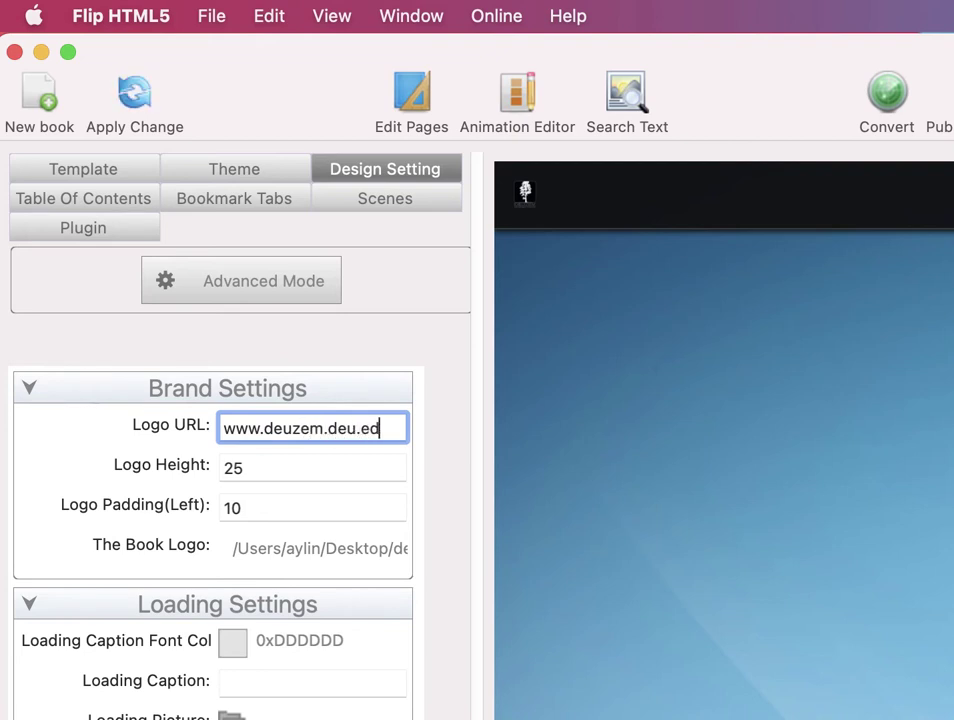
pyautogui.write('u.')
pyautogui.press('super+a')
pyautogui.write('r')
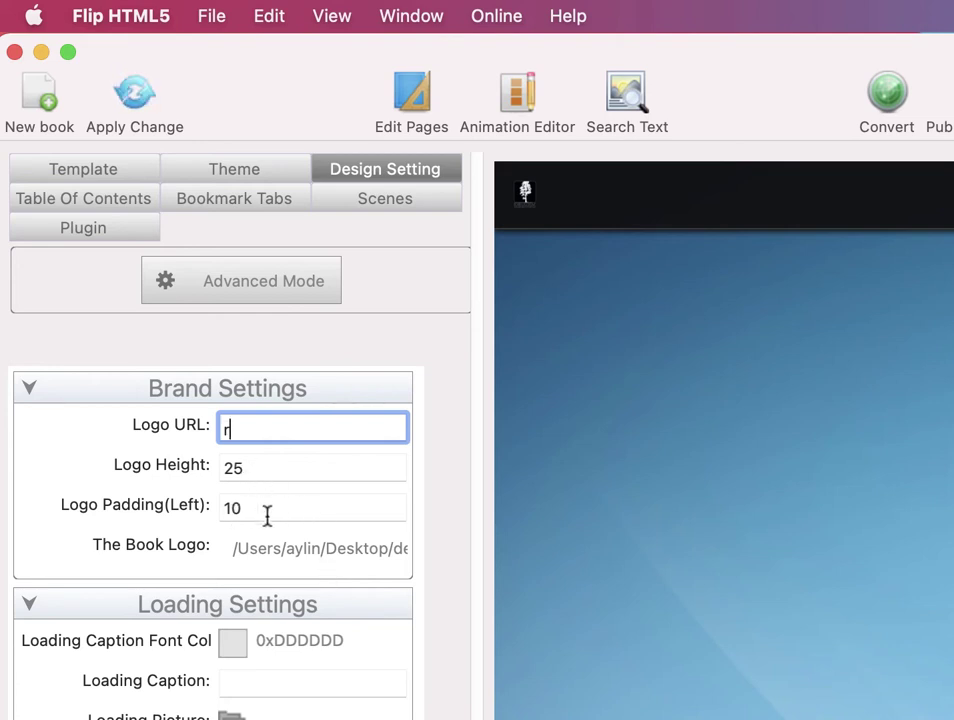
pyautogui.click(136, 95)
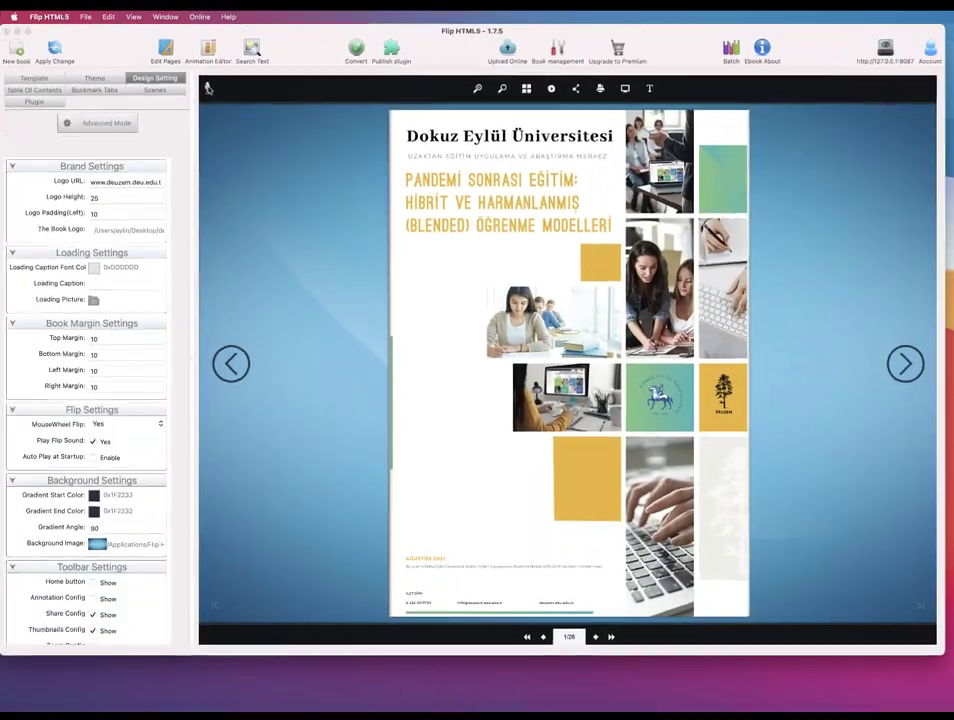
# Test the flipbook logo's link by opening its website, and return to the flipbook
pyautogui.click(382, 148)
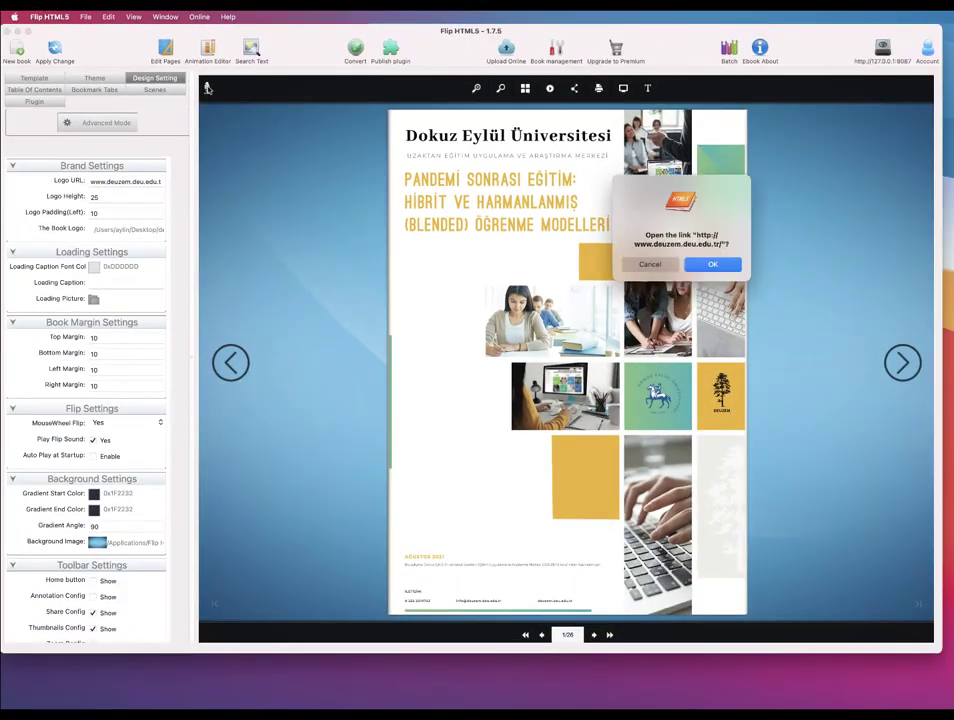
pyautogui.click(697, 266)
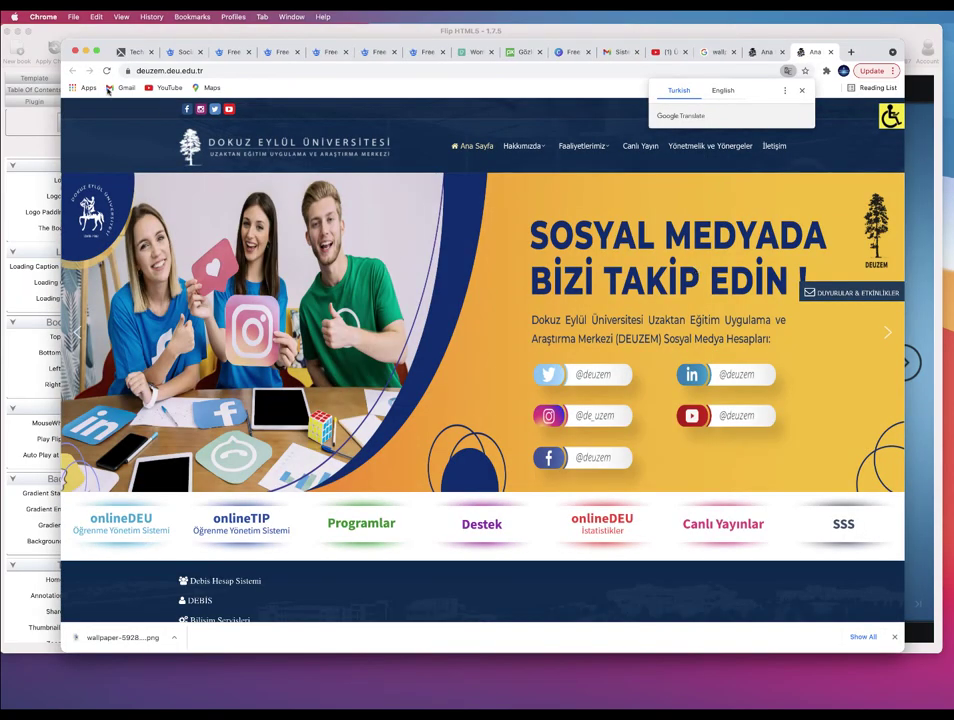
pyautogui.click(75, 51)
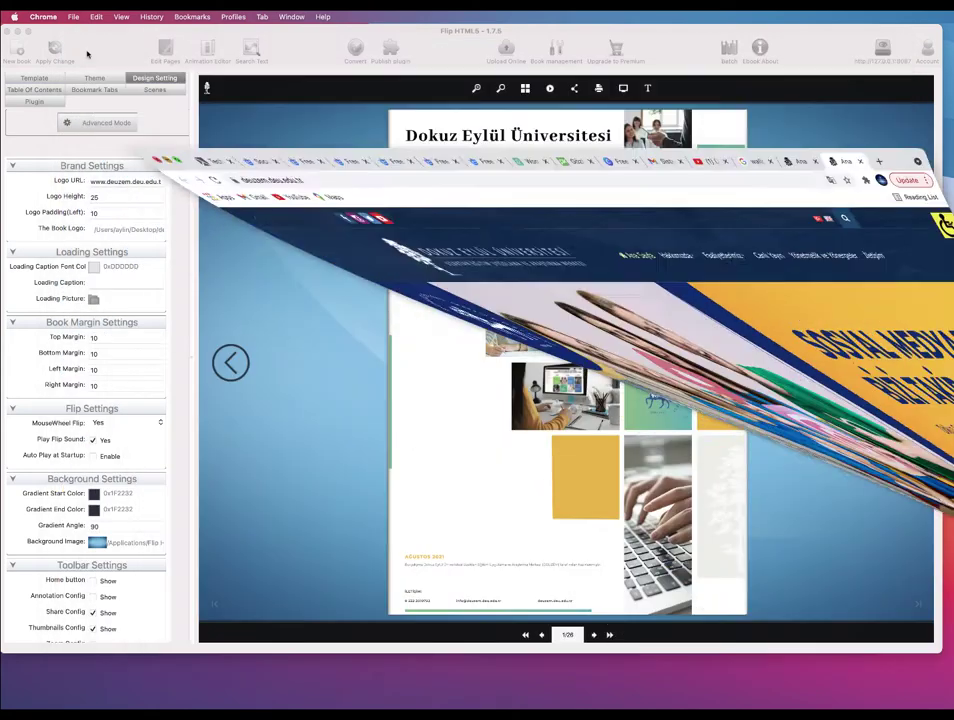
# In the advanced design settings, search for "icon", set the Button Icon Color to Orange, and apply the change
pyautogui.click(107, 124)
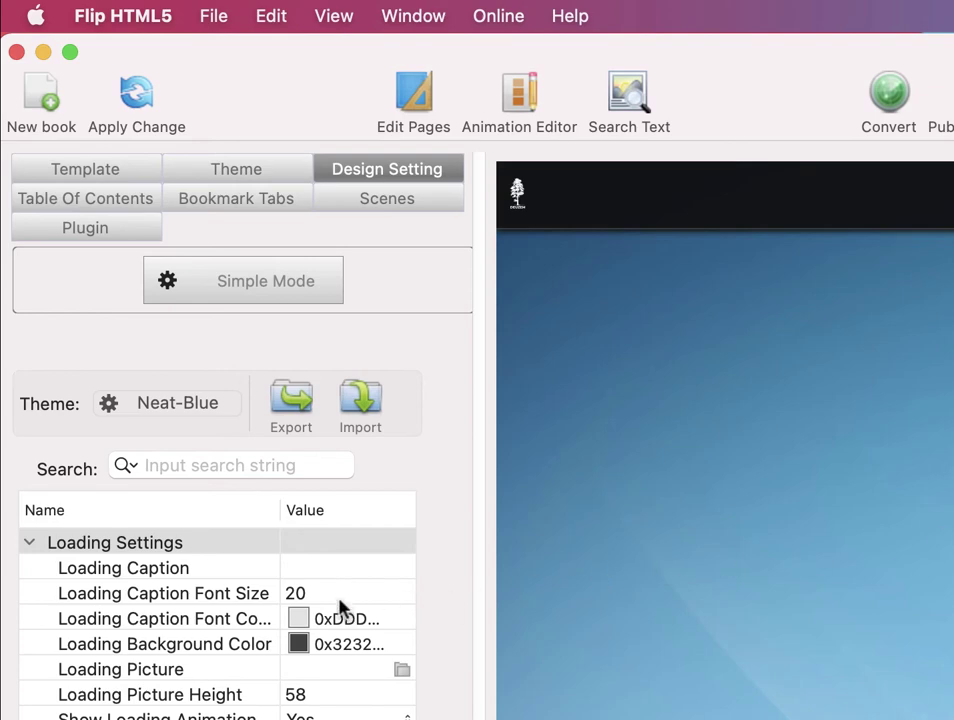
pyautogui.click(154, 467)
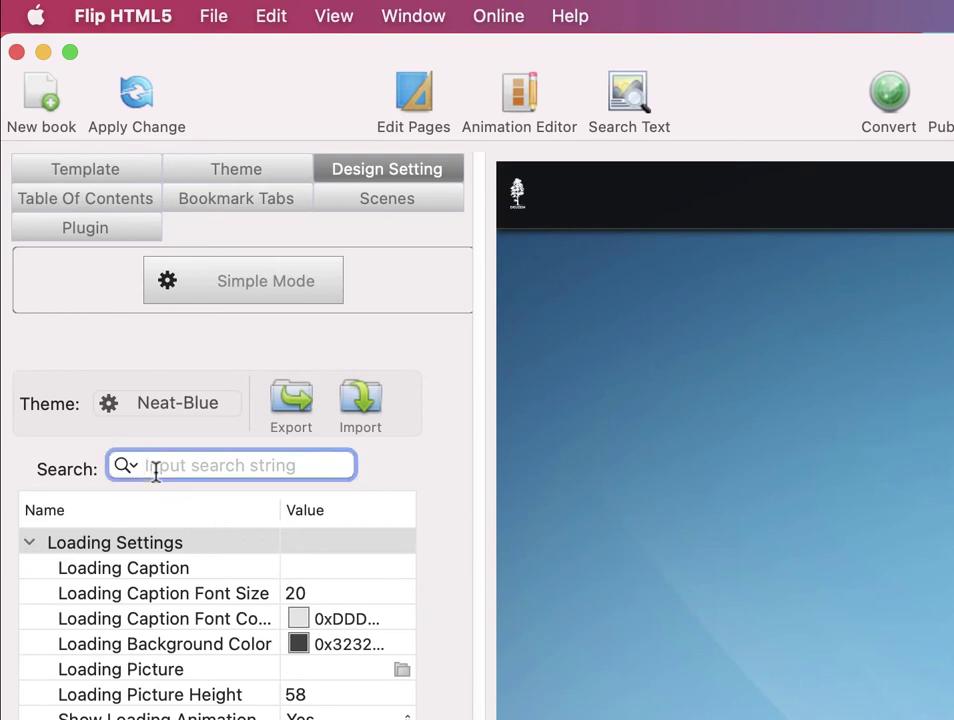
pyautogui.write('icon')
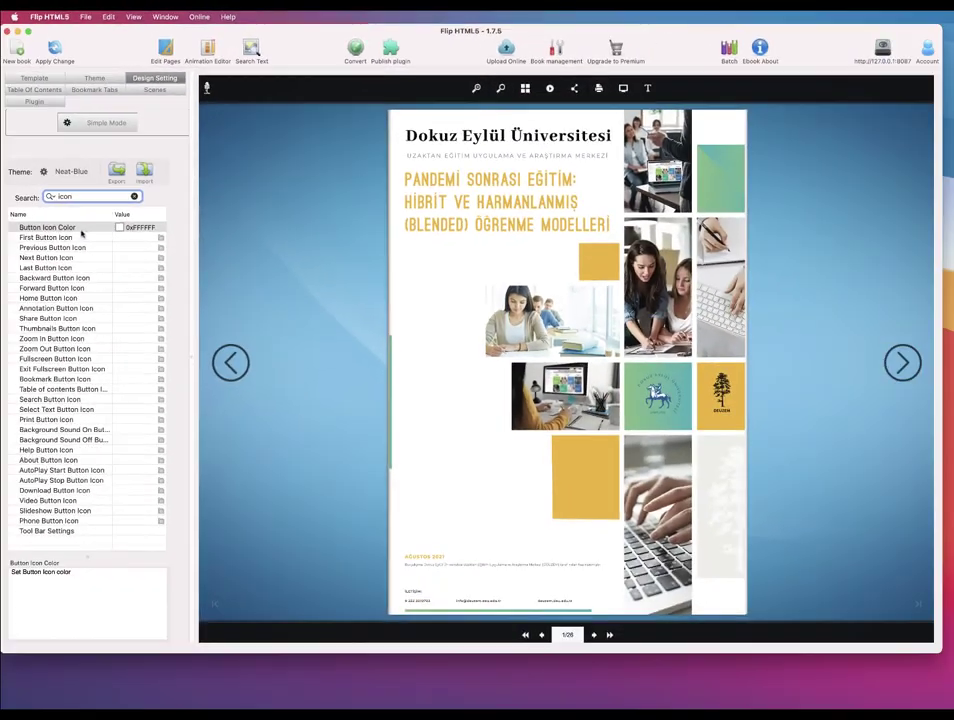
pyautogui.click(119, 227)
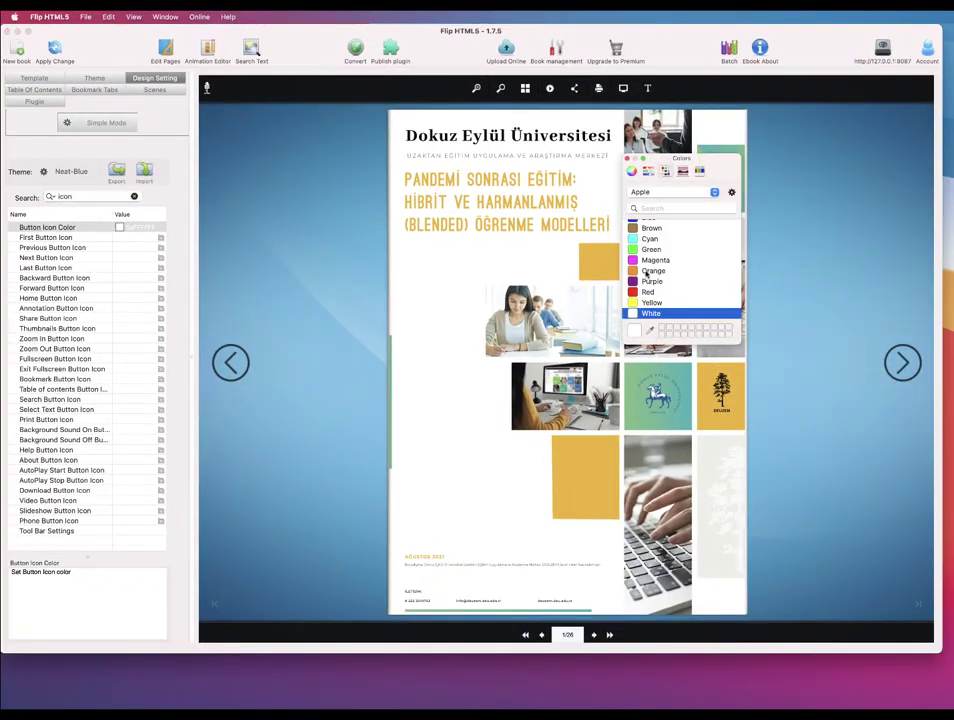
pyautogui.click(650, 271)
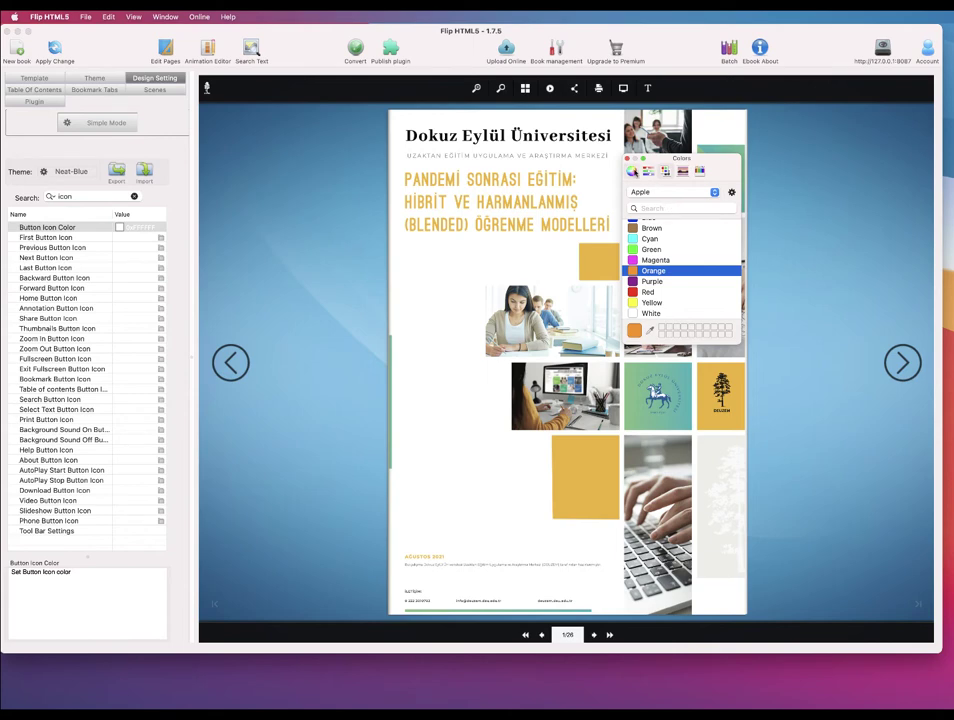
pyautogui.click(631, 171)
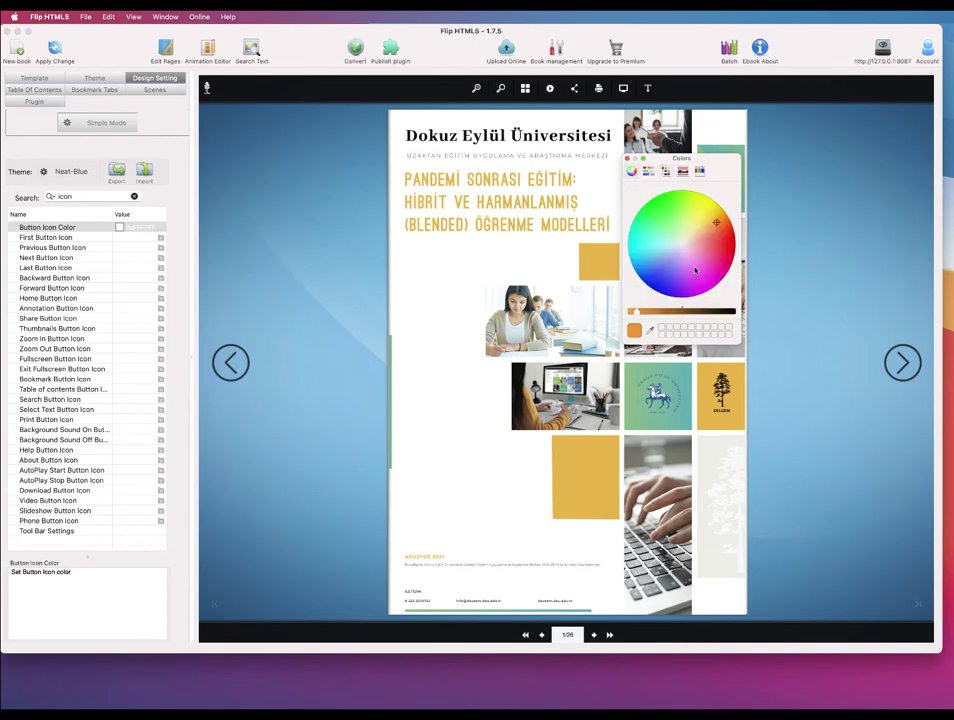
pyautogui.click(665, 171)
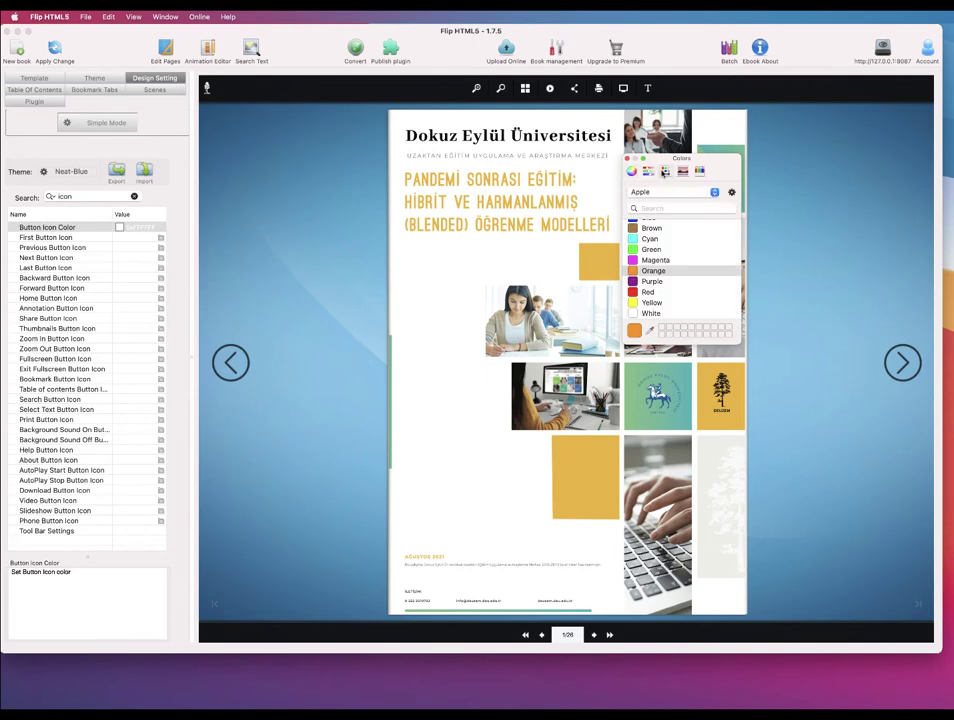
pyautogui.click(648, 171)
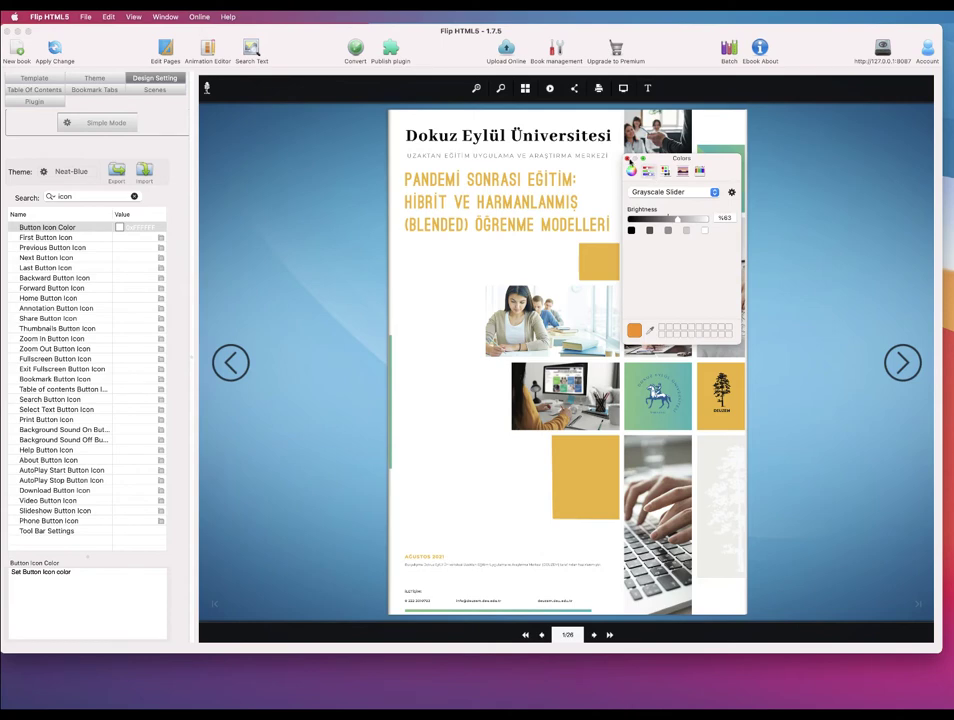
pyautogui.click(627, 158)
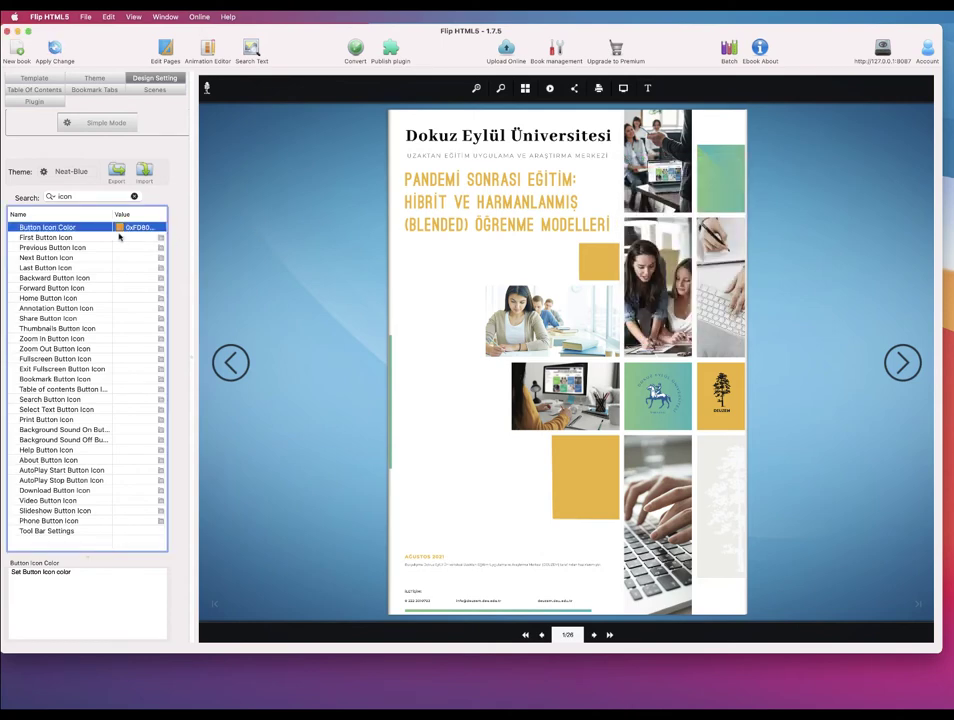
pyautogui.click(56, 50)
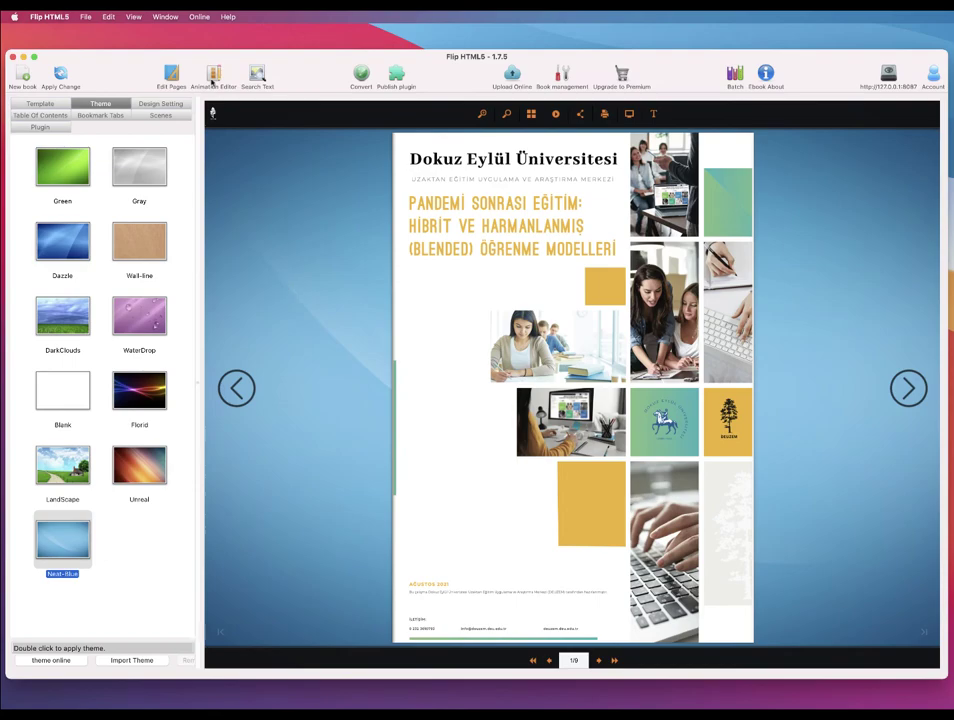
# Open the flipbook in the Animation Editor and set the page zoom to 100%
pyautogui.click(212, 78)
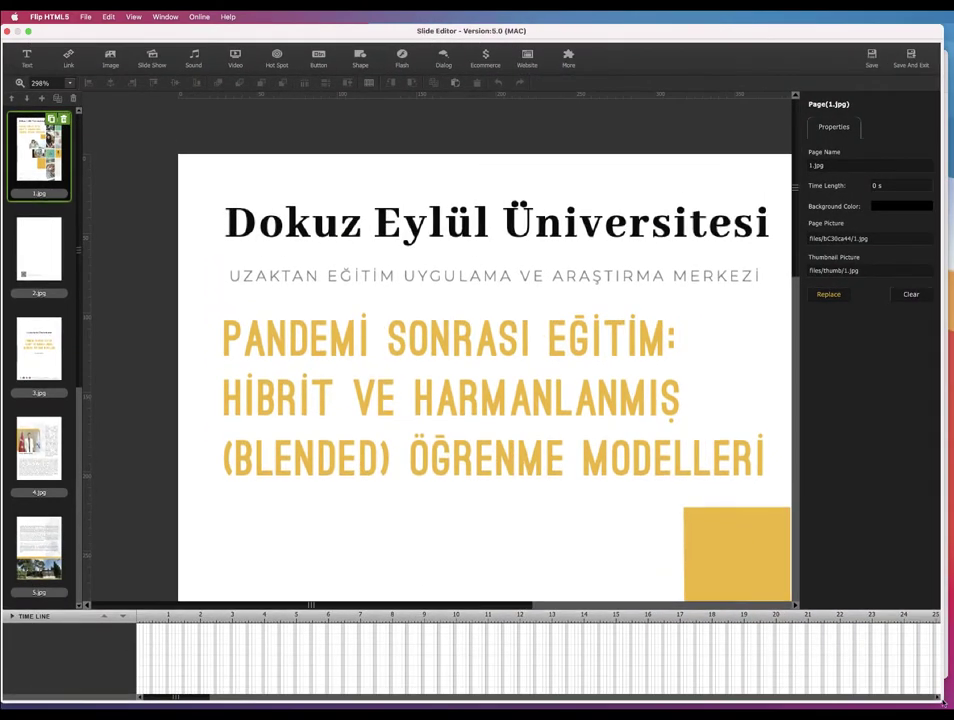
pyautogui.moveTo(85, 32); pyautogui.dragTo(94, 36)
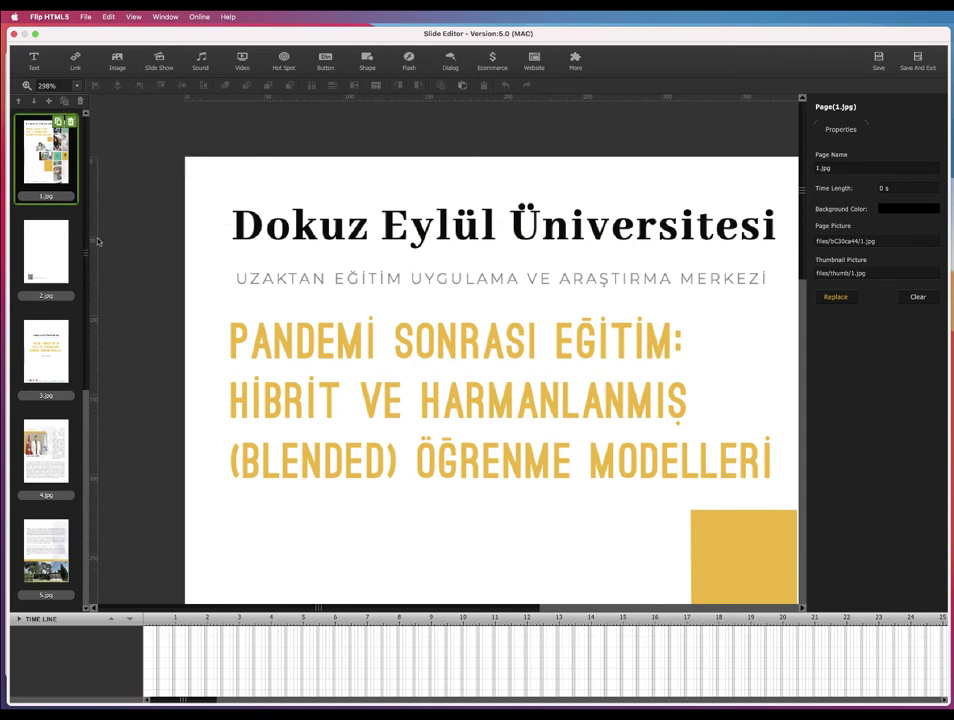
pyautogui.click(78, 86)
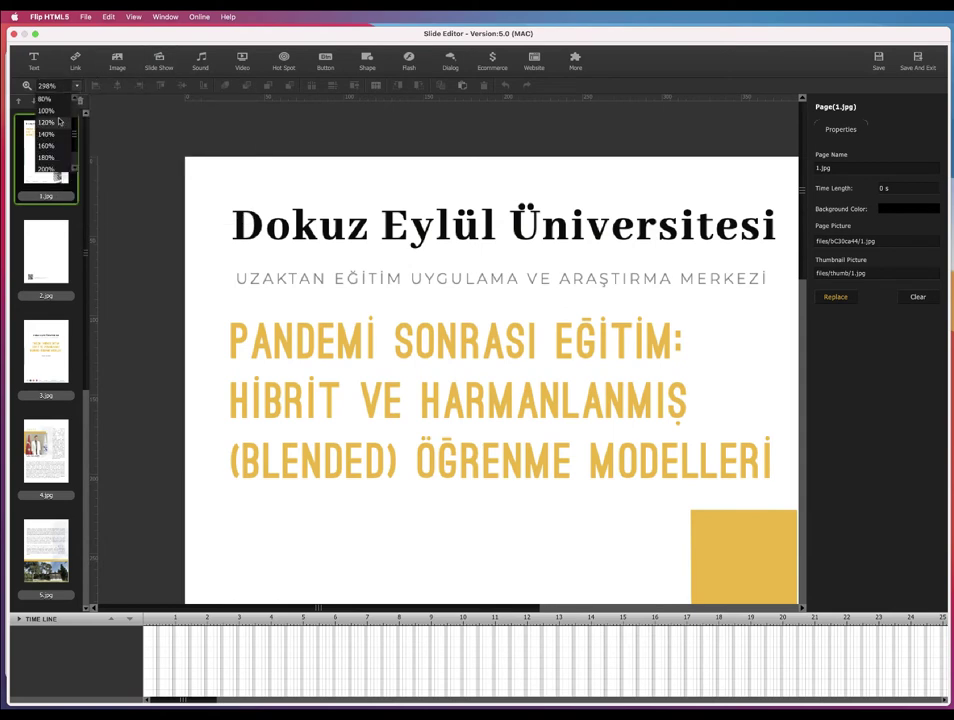
pyautogui.click(46, 111)
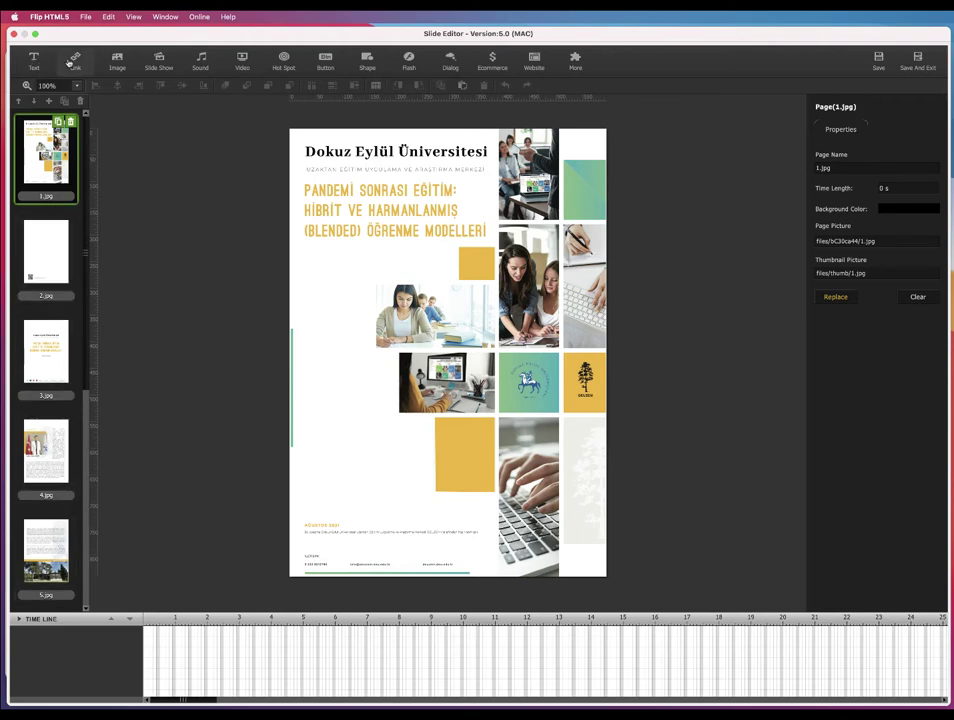
pyautogui.click(158, 62)
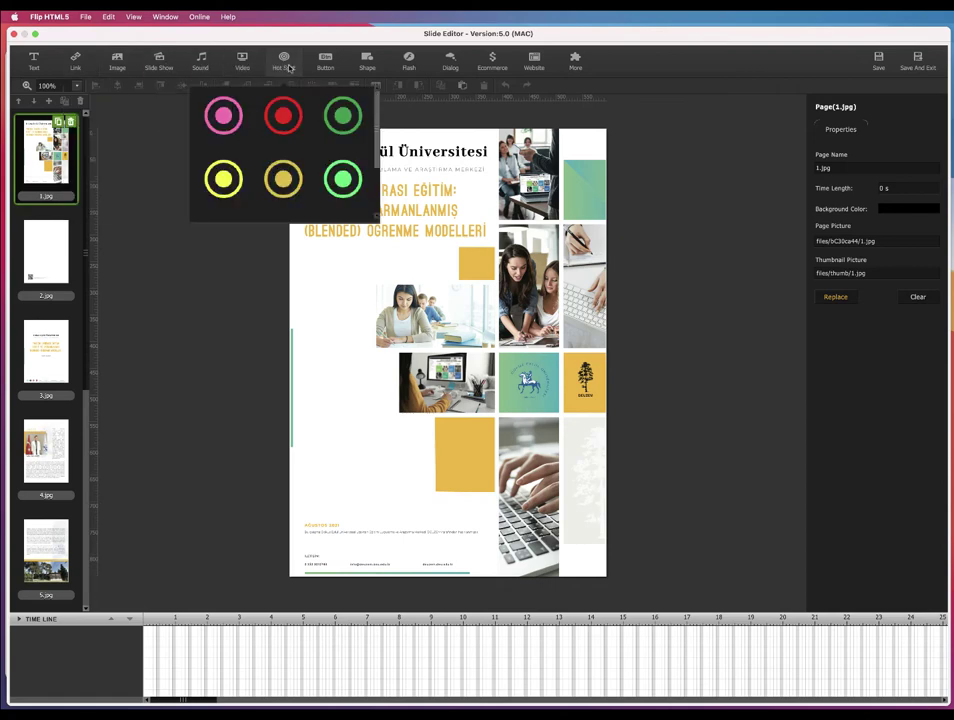
pyautogui.moveTo(353, 68)
pyautogui.moveTo(559, 67)
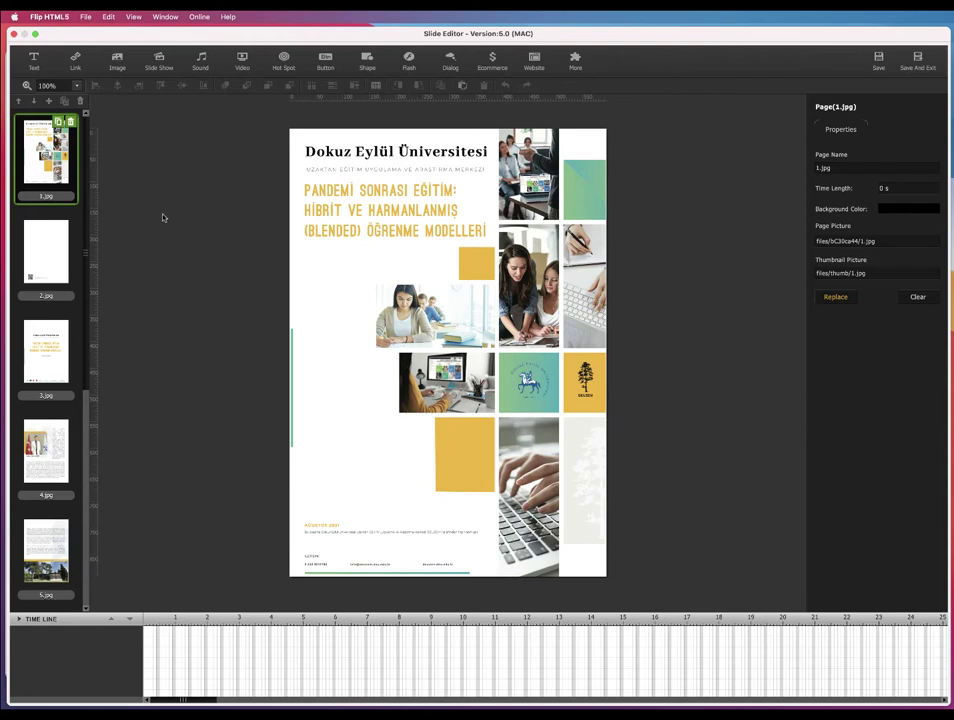
pyautogui.click(62, 250)
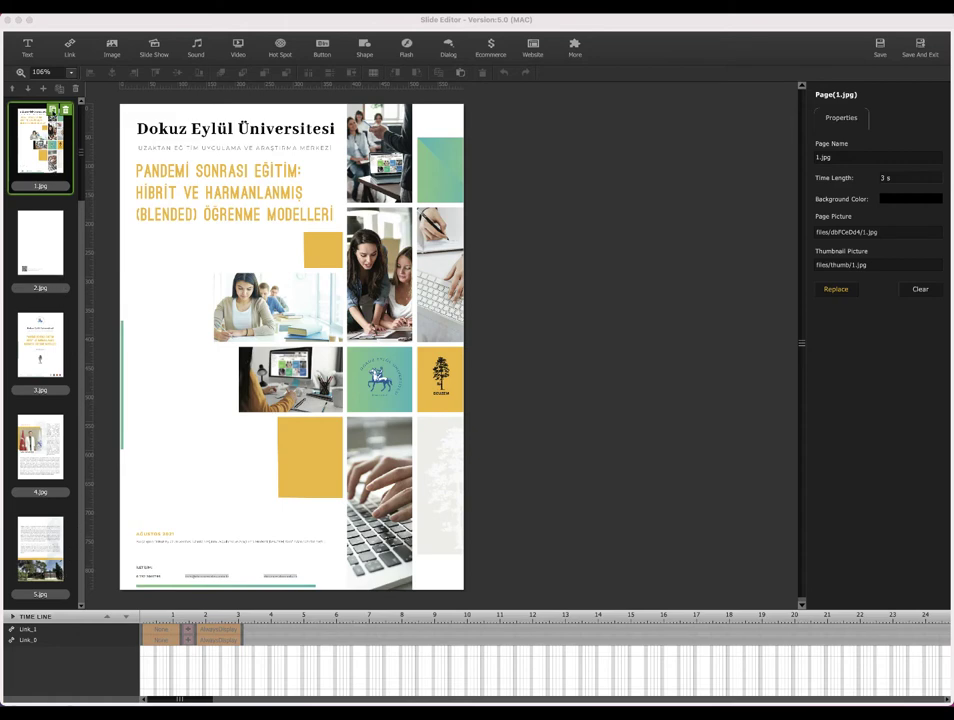
# Duplicate page 1.jpg, and delete the copied page
pyautogui.click(53, 110)
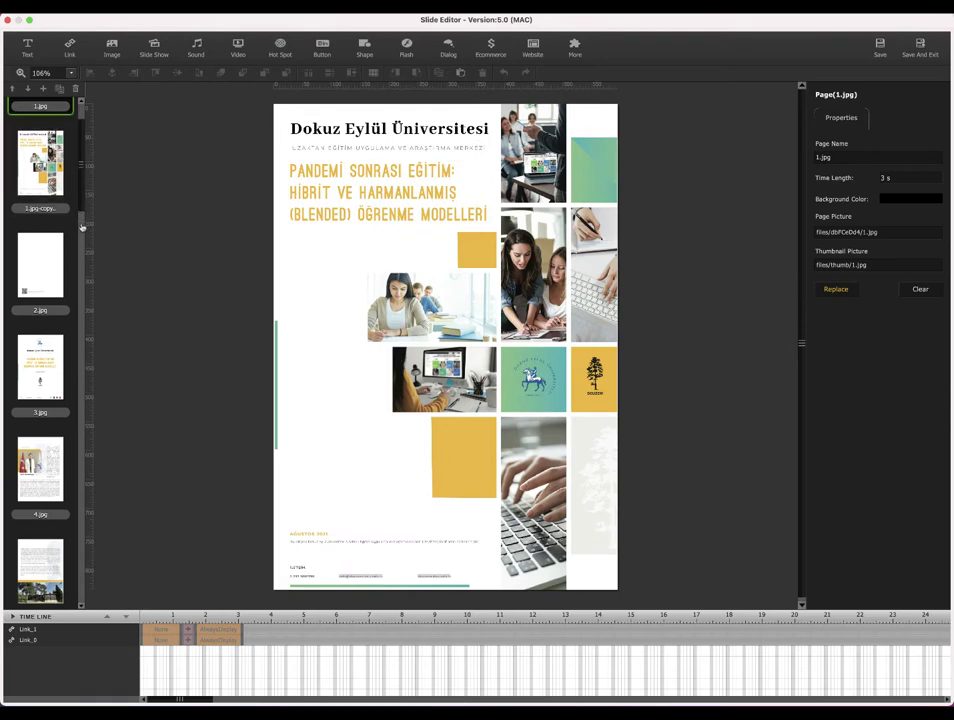
pyautogui.moveTo(82, 228); pyautogui.dragTo(82, 112)
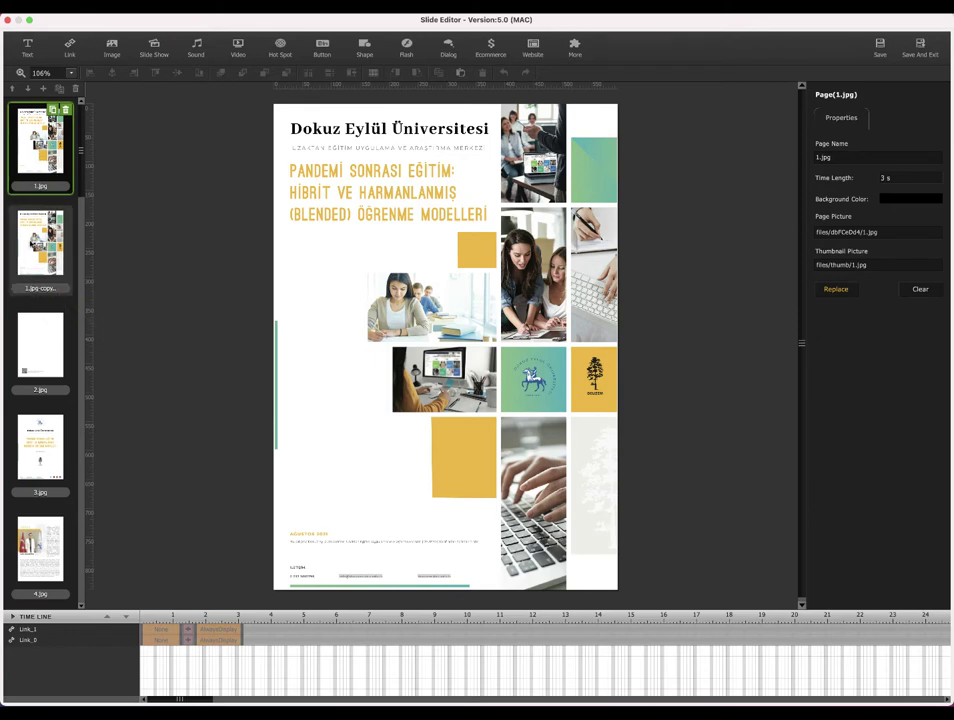
pyautogui.click(38, 240)
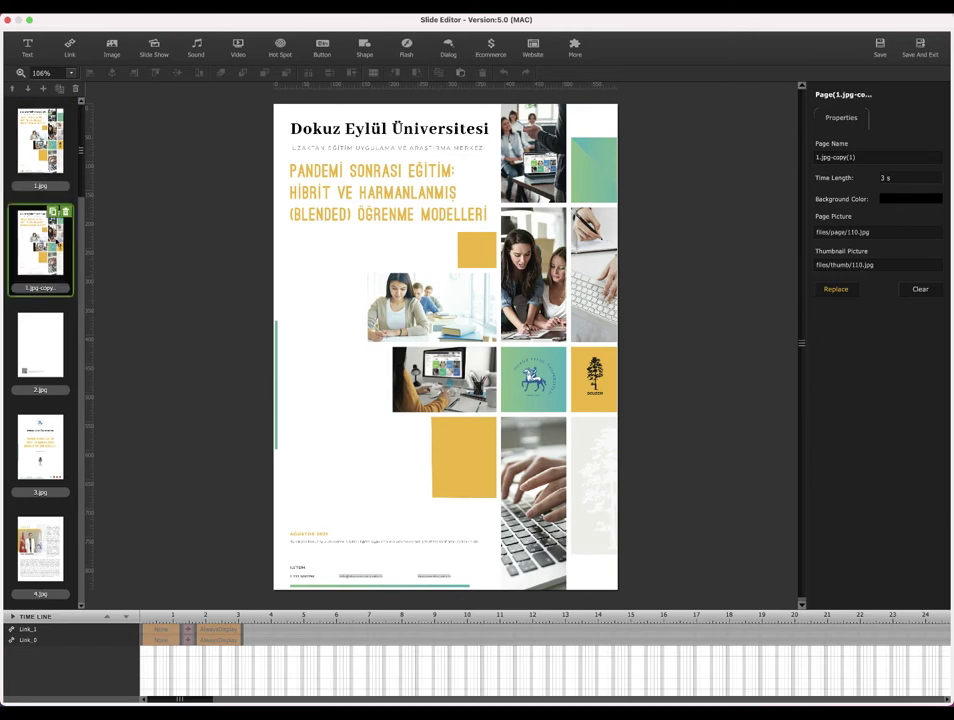
pyautogui.click(65, 211)
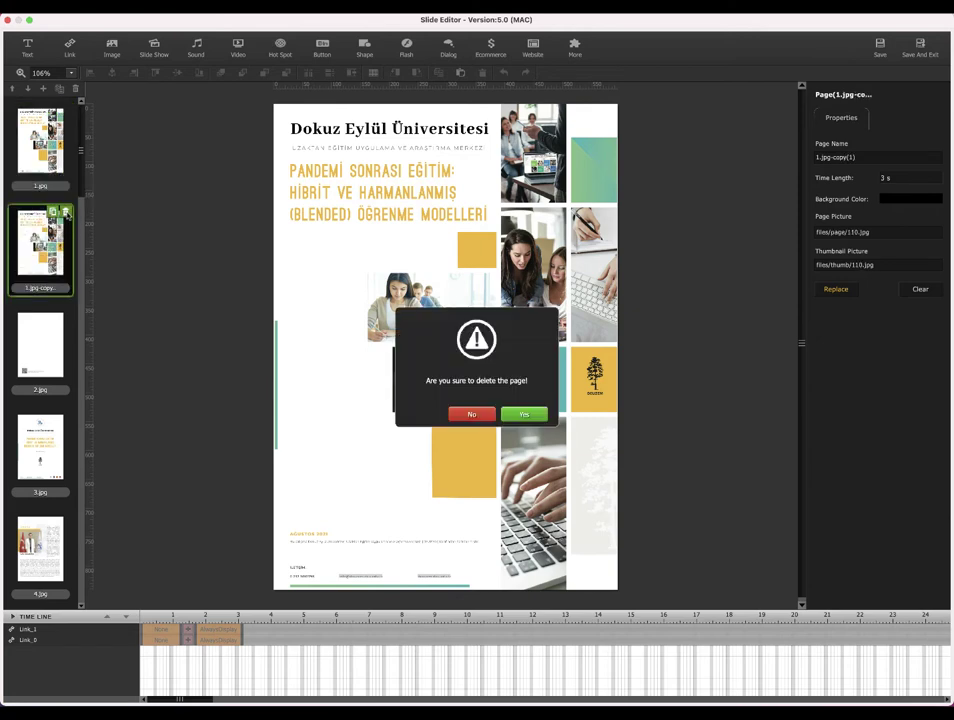
pyautogui.click(524, 414)
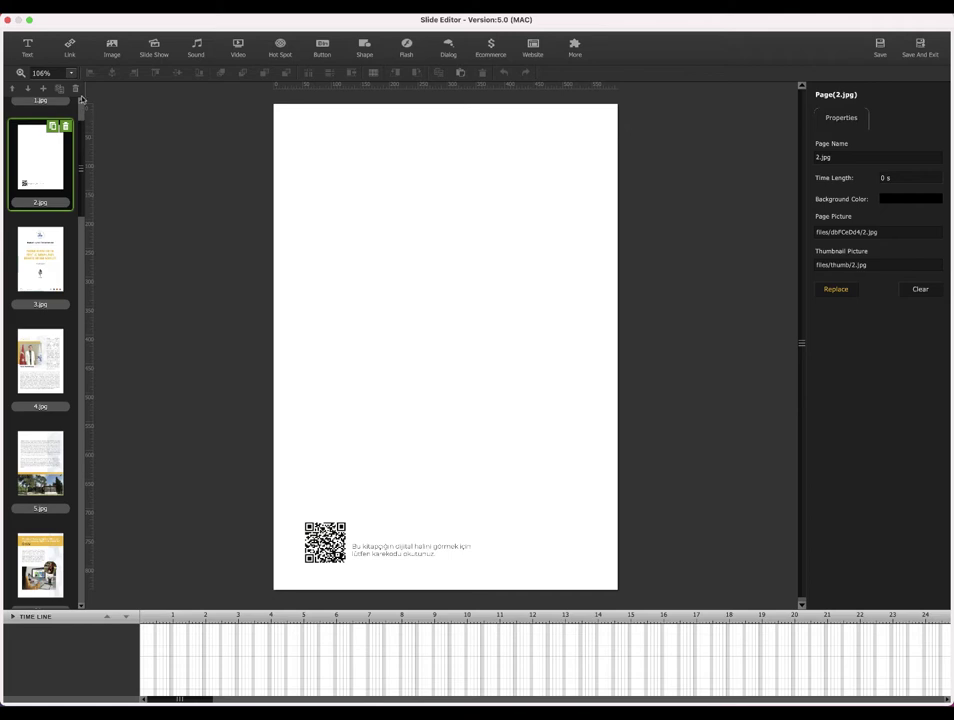
# Move page 1.jpg one place down in the page order, and return it to the first position
pyautogui.scroll(1, 82, 100)
pyautogui.scroll(2, 82, 103)
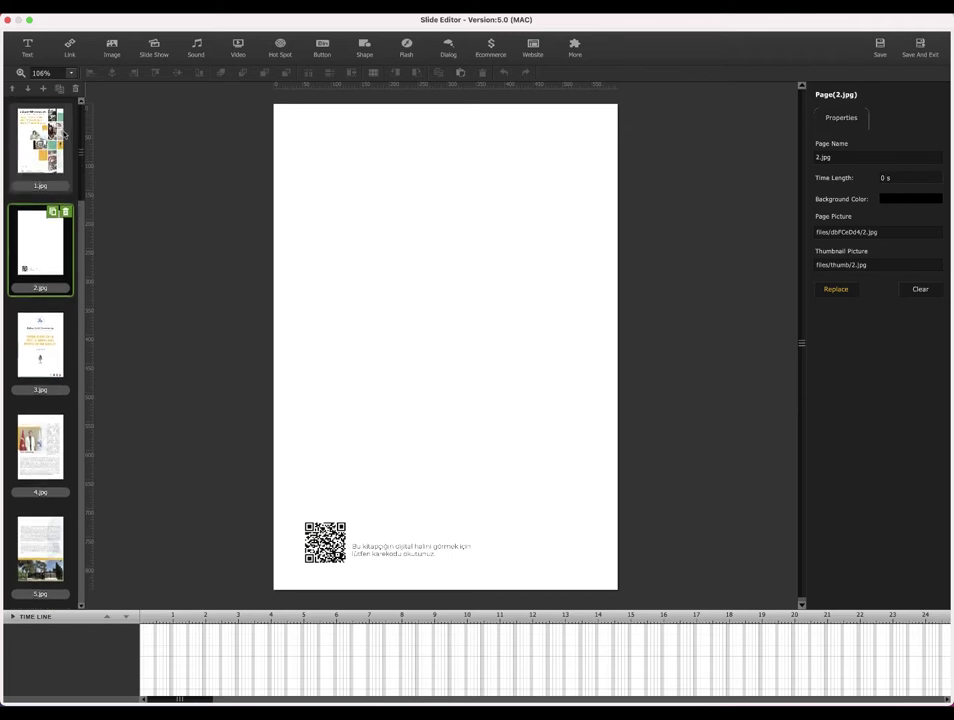
pyautogui.click(61, 143)
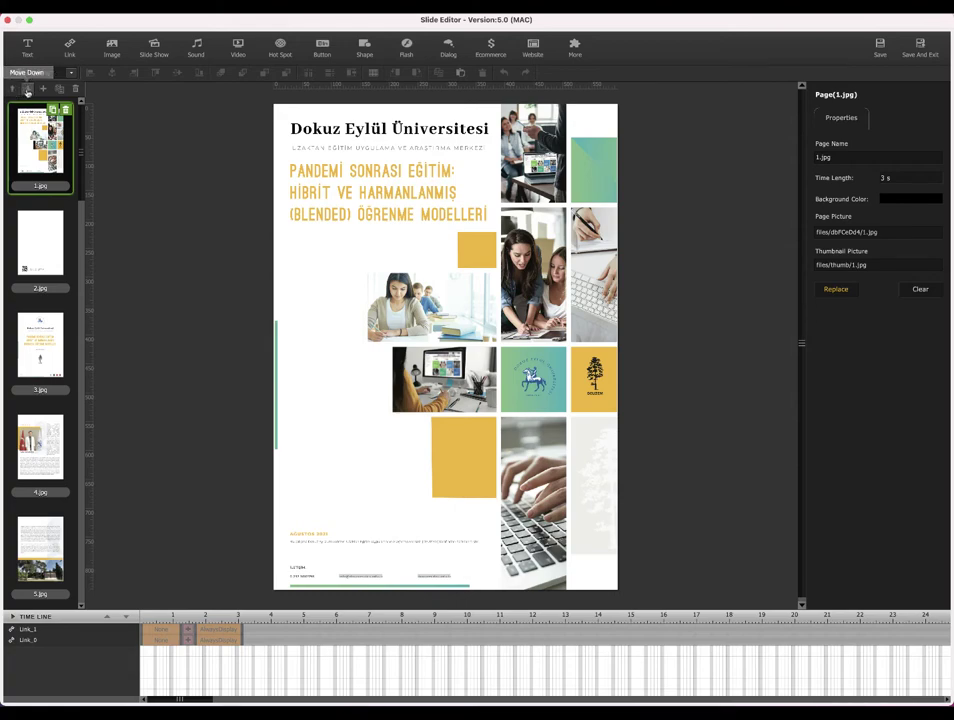
pyautogui.click(27, 89)
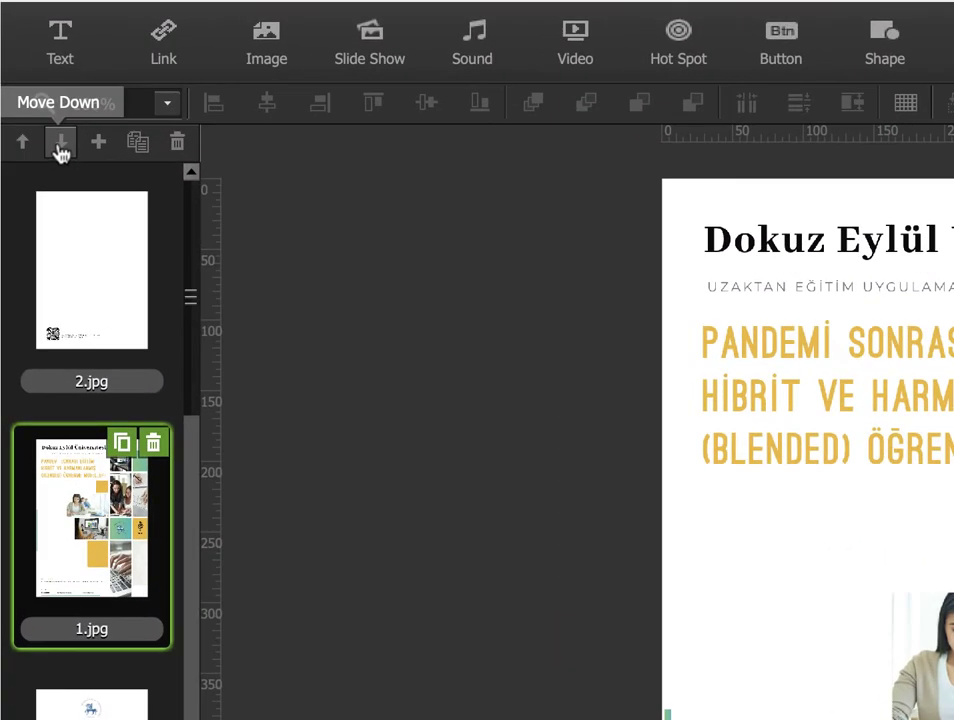
pyautogui.click(30, 152)
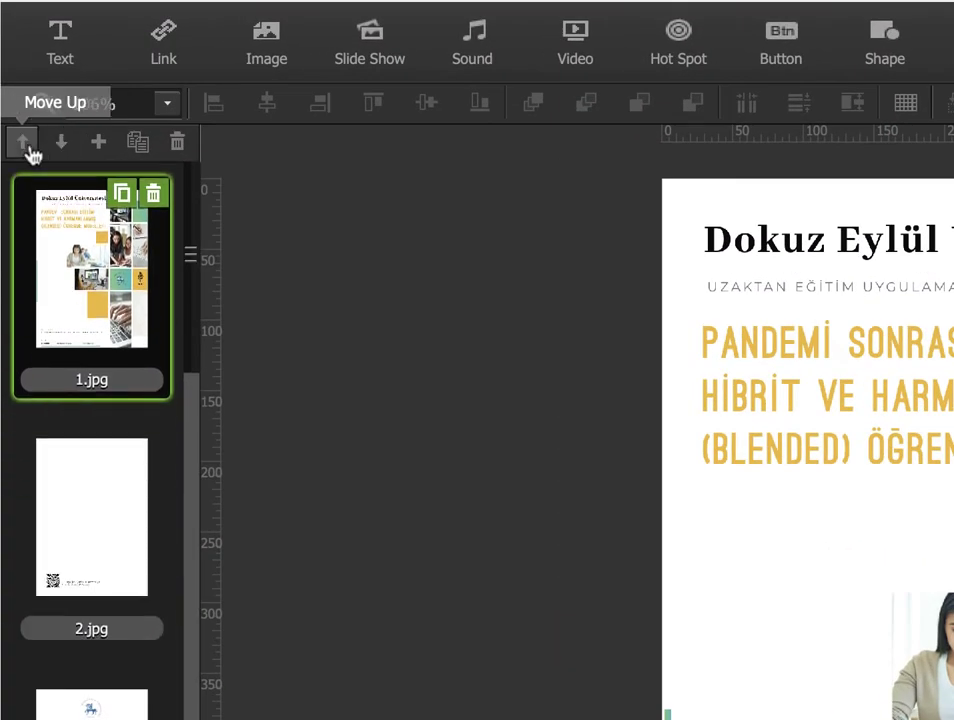
# Add a new blank colour page named page_1 with a white background and the progress bar shown
pyautogui.moveTo(89, 155)
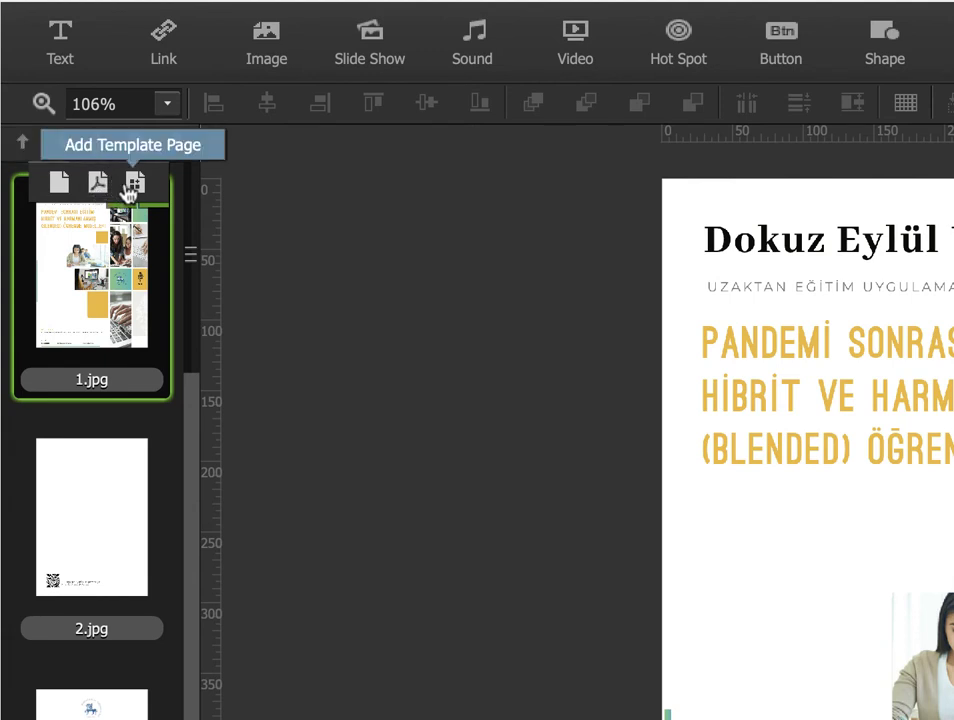
pyautogui.click(60, 196)
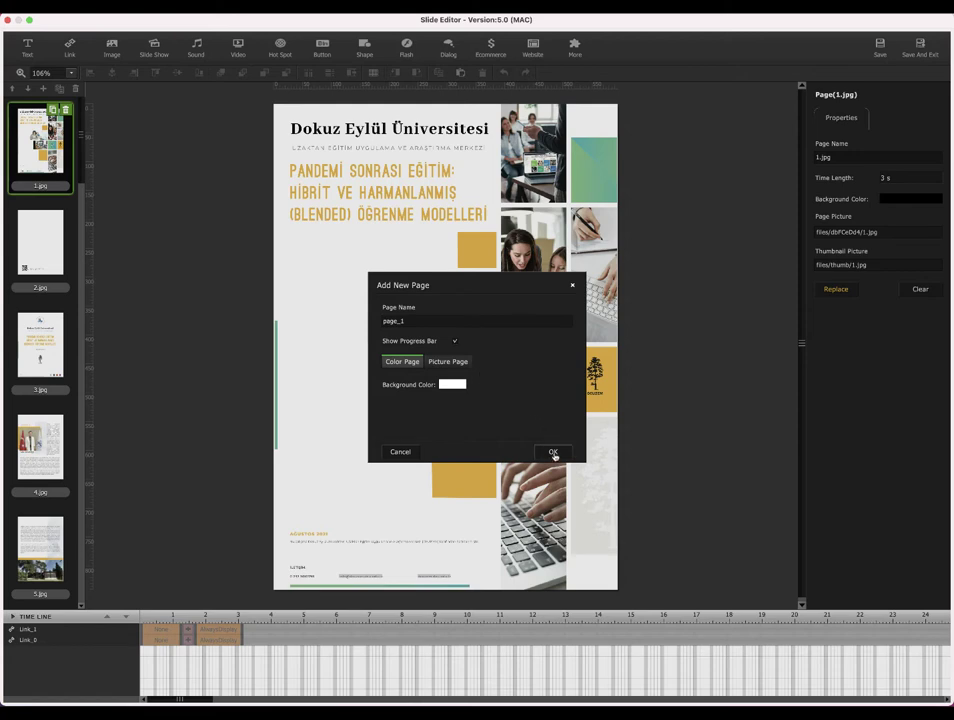
pyautogui.click(553, 453)
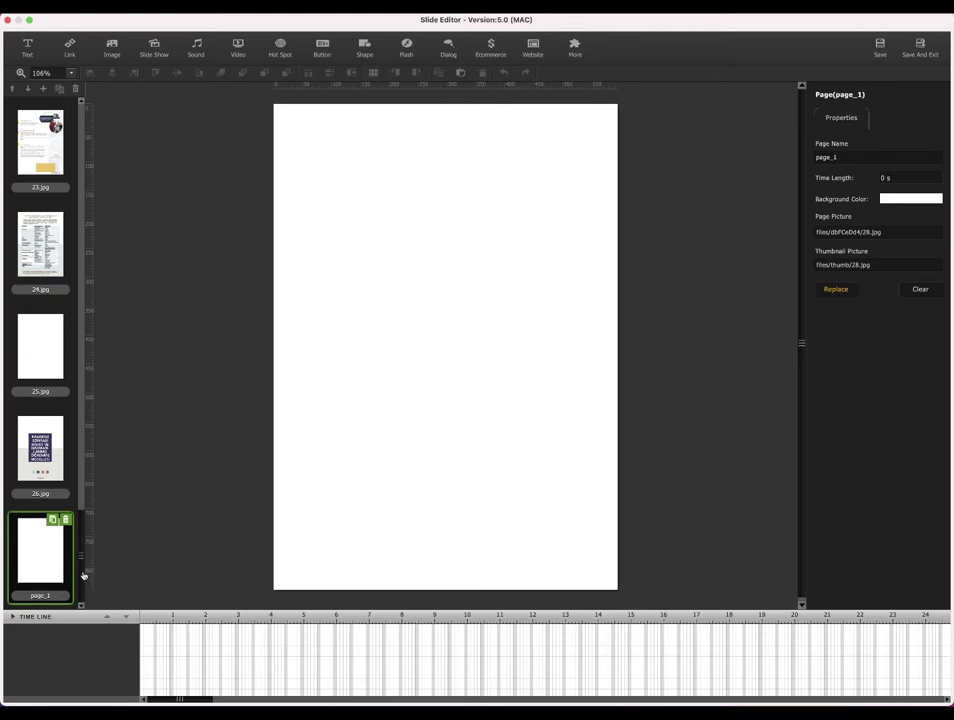
pyautogui.moveTo(83, 575); pyautogui.dragTo(94, 130)
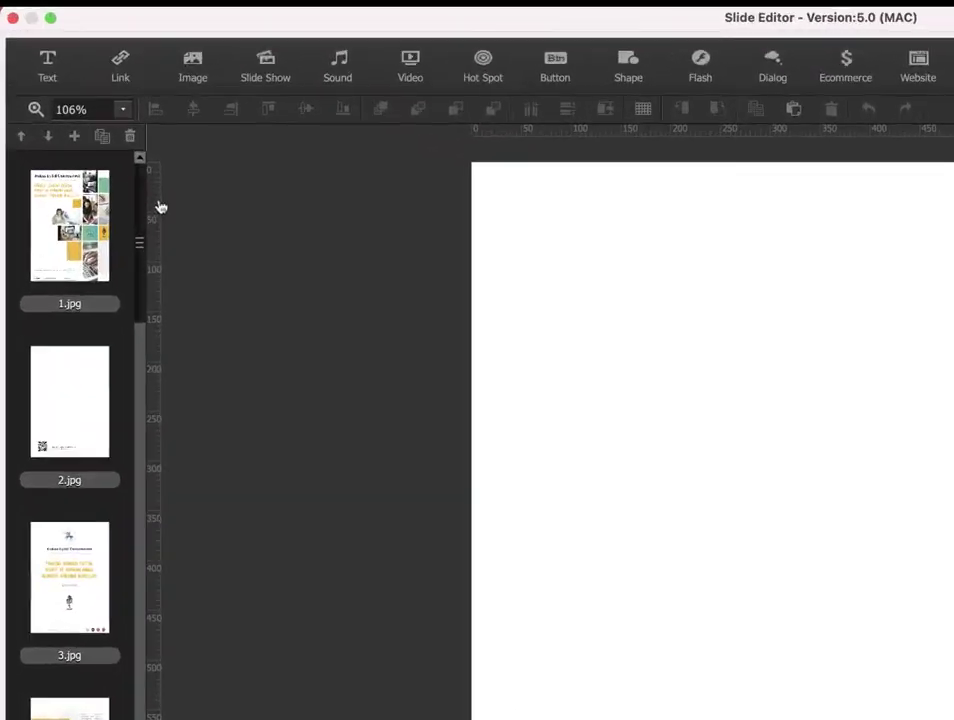
pyautogui.click(74, 141)
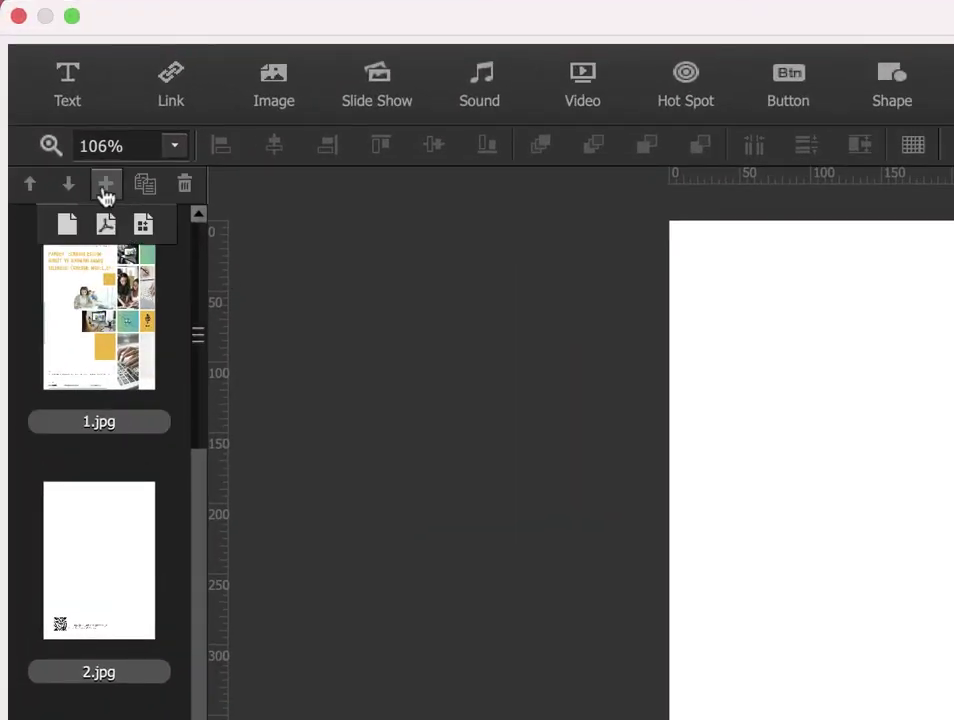
pyautogui.click(106, 226)
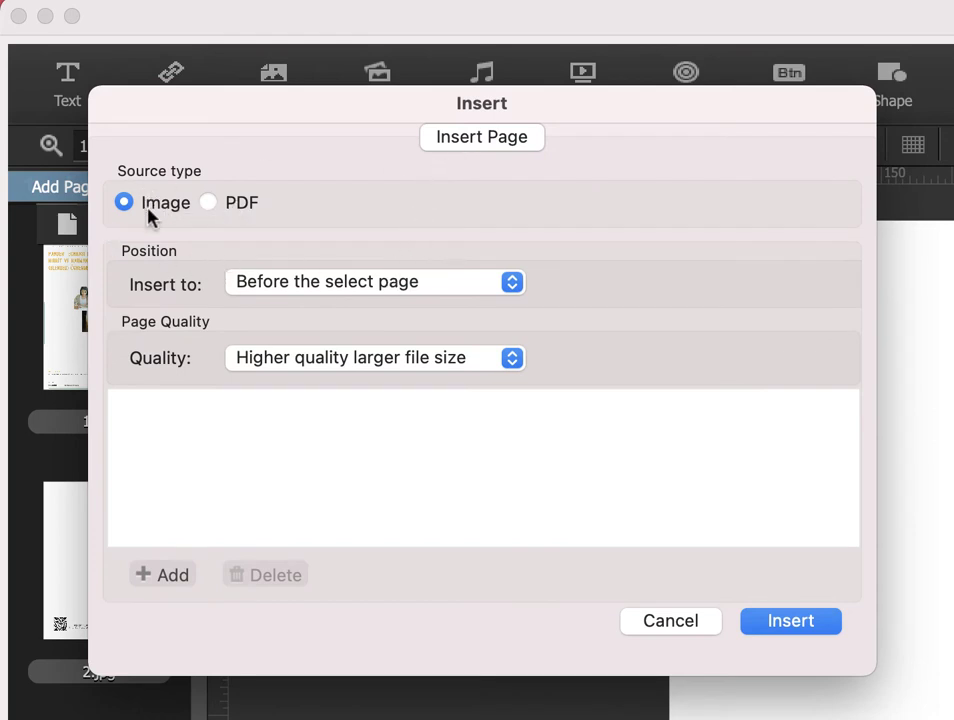
pyautogui.click(251, 205)
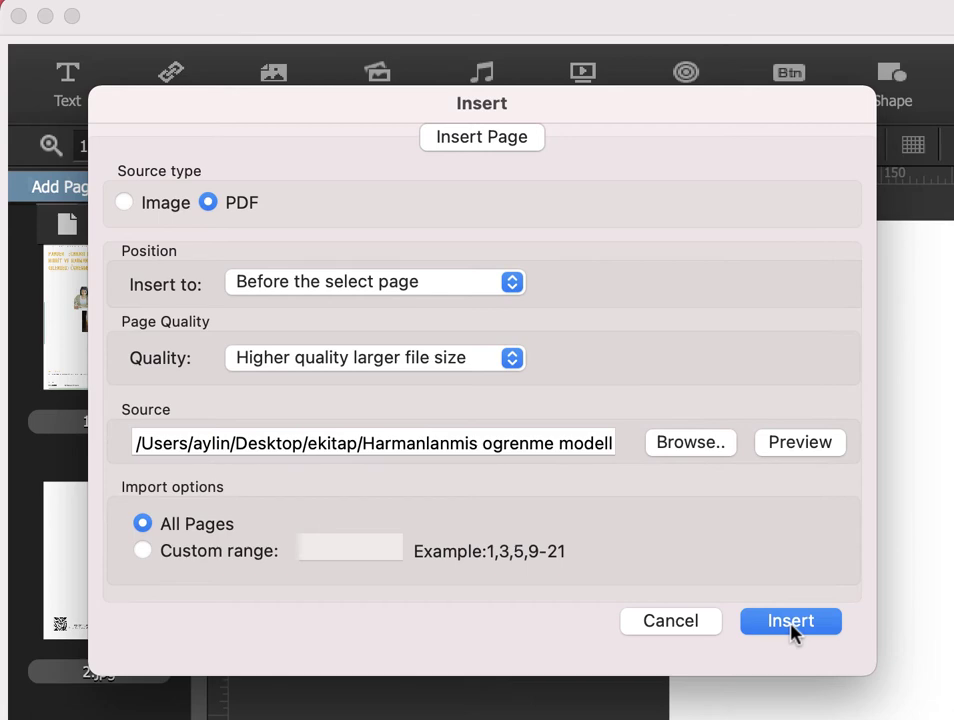
pyautogui.click(681, 630)
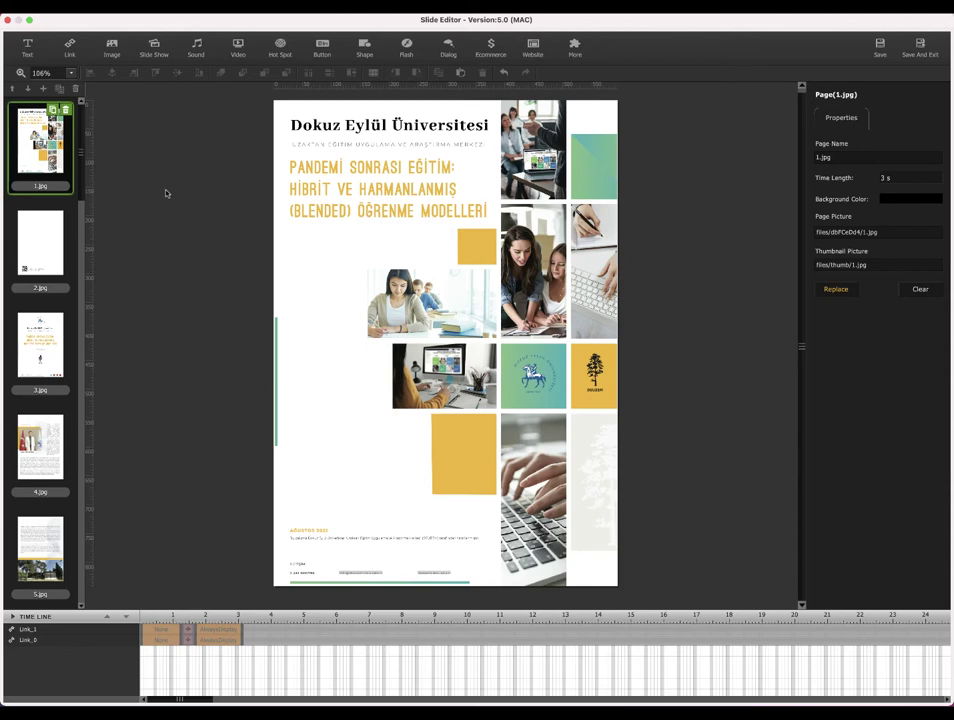
# Add a text box in the lower part of page 1.jpg, at about X 31, Y 616, reading deuzem.deu.edu.tr
pyautogui.click(27, 48)
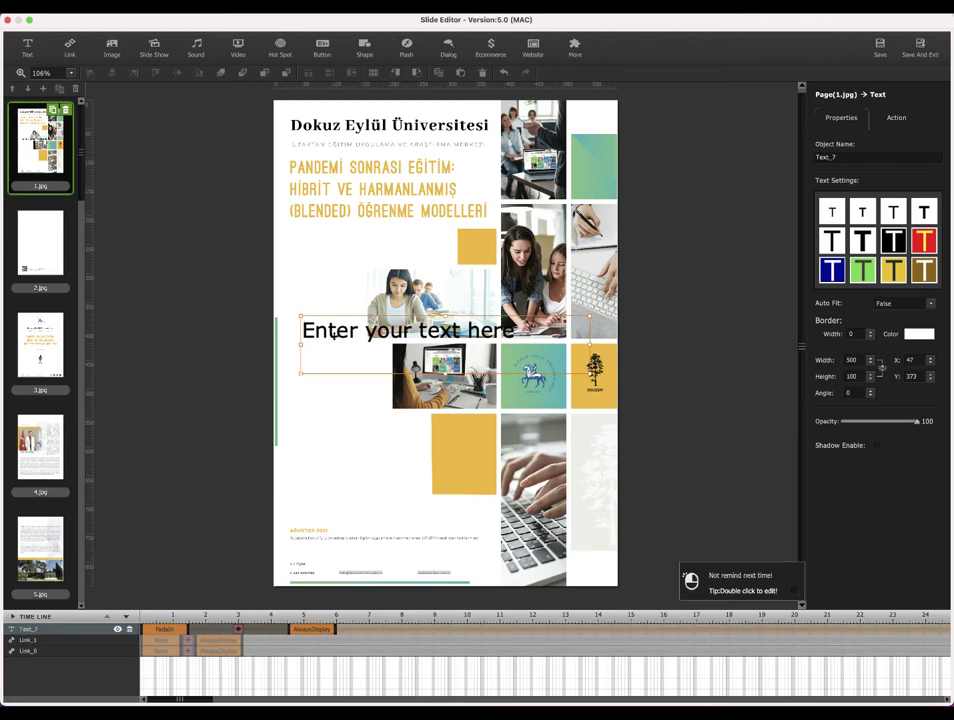
pyautogui.moveTo(330, 317); pyautogui.dragTo(327, 468)
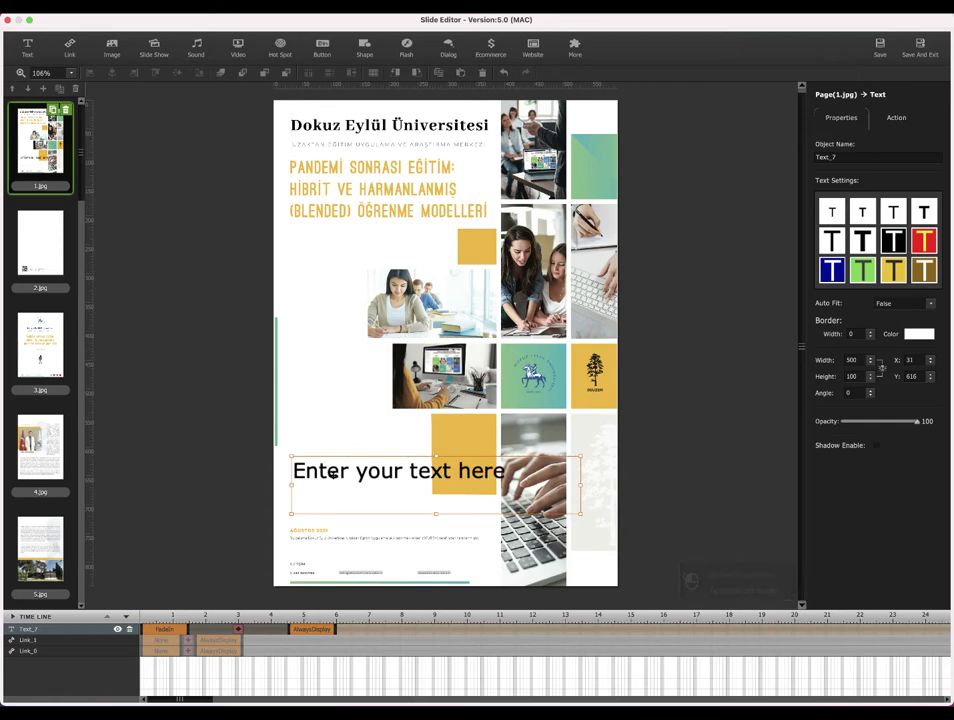
pyautogui.doubleClick(327, 475)
pyautogui.doubleClick(326, 472)
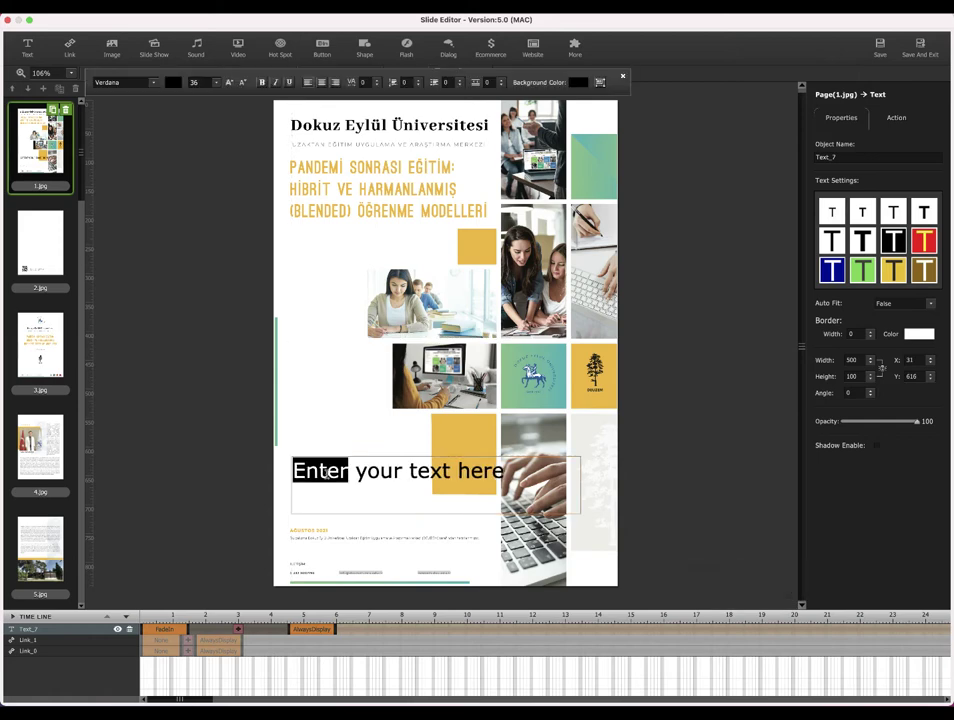
pyautogui.tripleClick(326, 472)
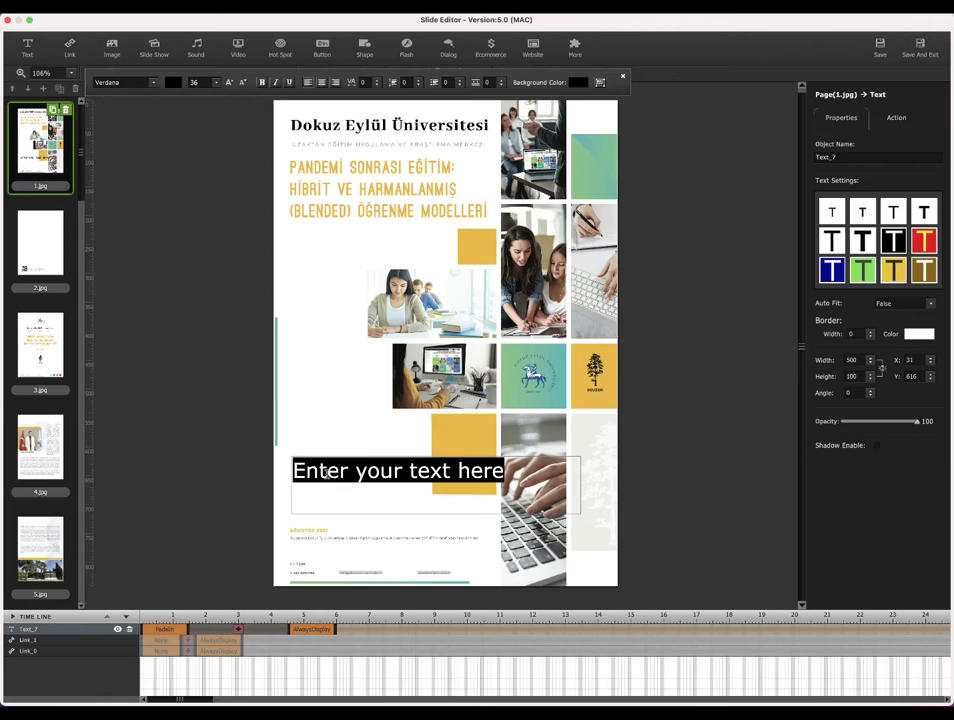
pyautogui.write('deu')
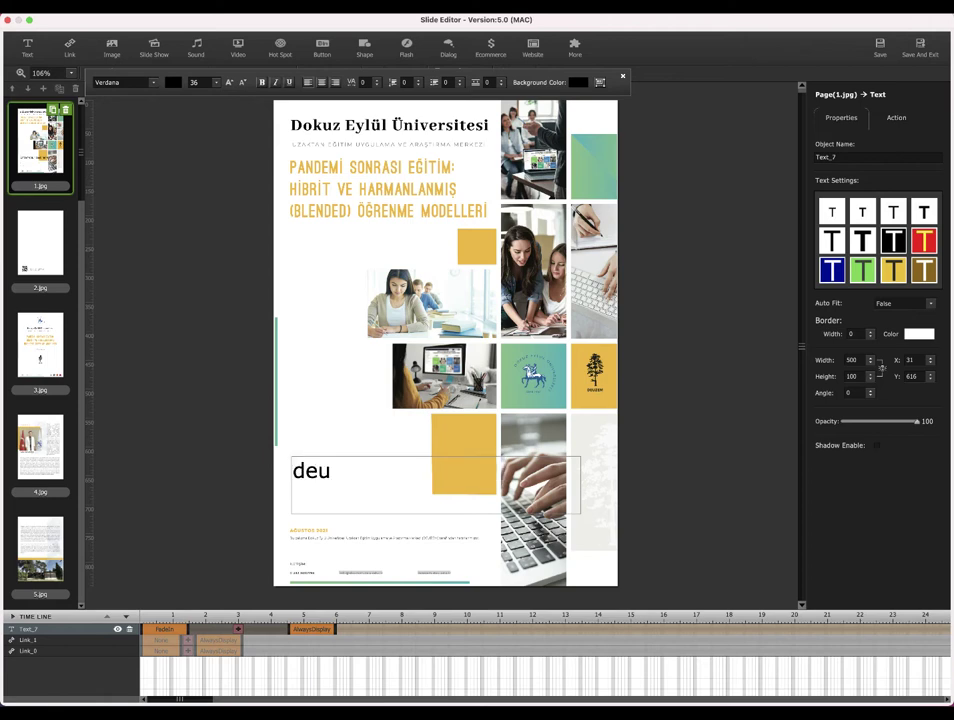
pyautogui.write('zem.deu.ed')
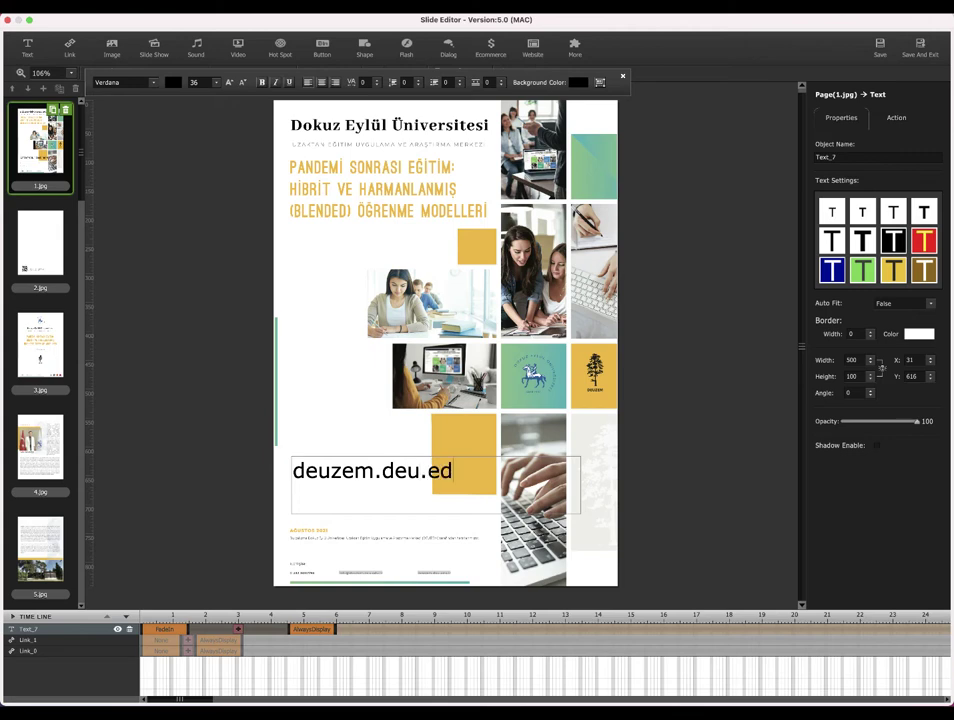
pyautogui.write('u.tr')
# Try Georgia and Comic Sans MS on the whole deuzem.deu.edu.tr text, and set its font to Impact
pyautogui.doubleClick(357, 470)
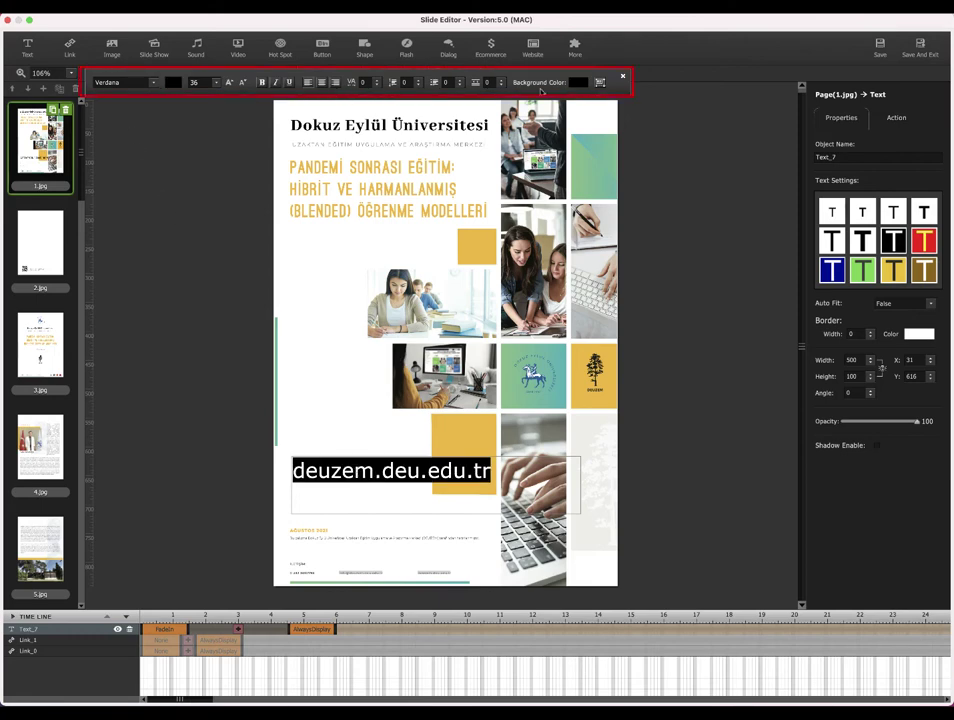
pyautogui.click(153, 82)
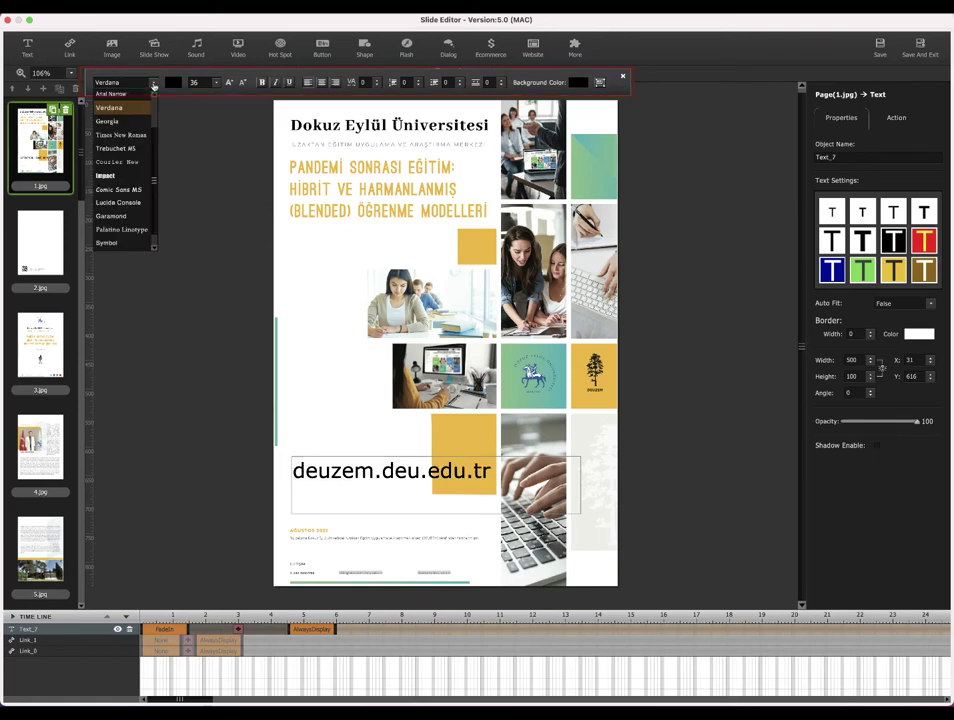
pyautogui.click(130, 105)
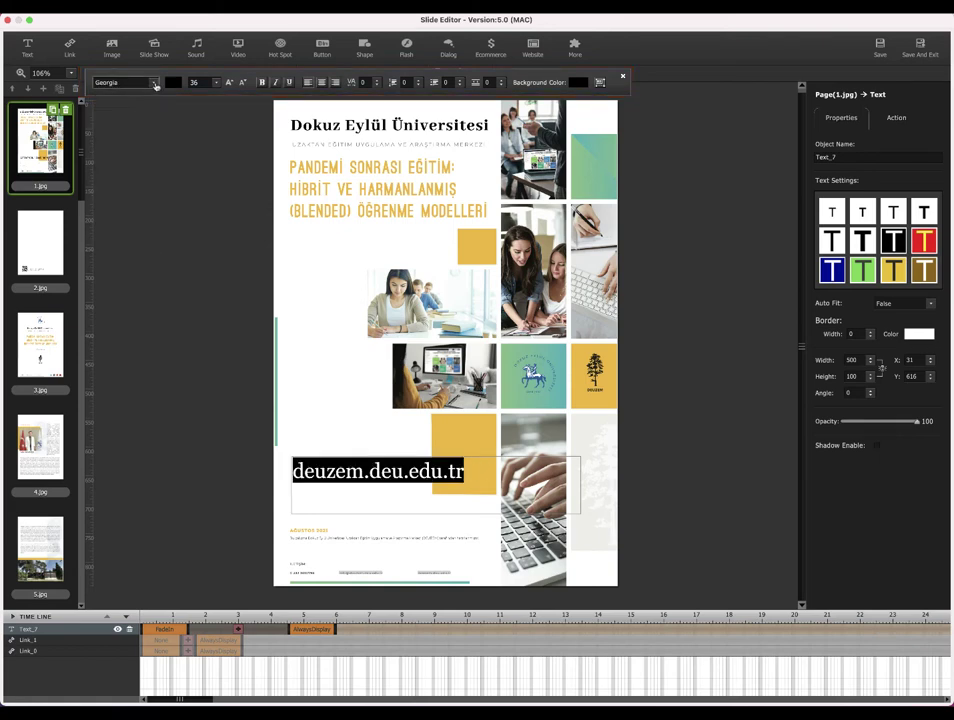
pyautogui.click(125, 82)
pyautogui.click(125, 175)
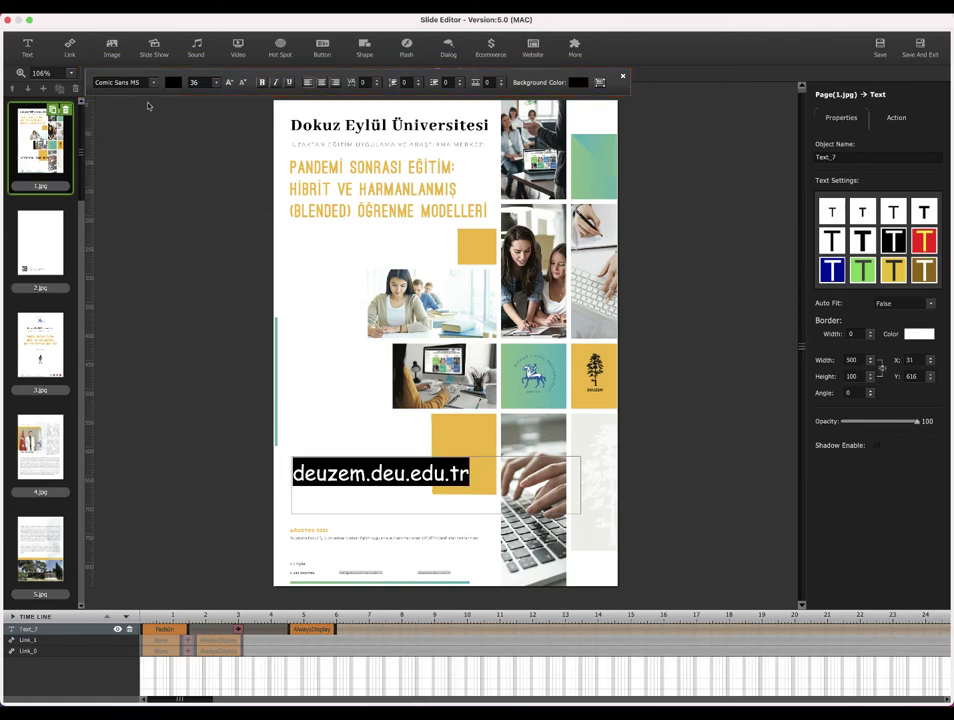
pyautogui.click(120, 82)
pyautogui.click(133, 163)
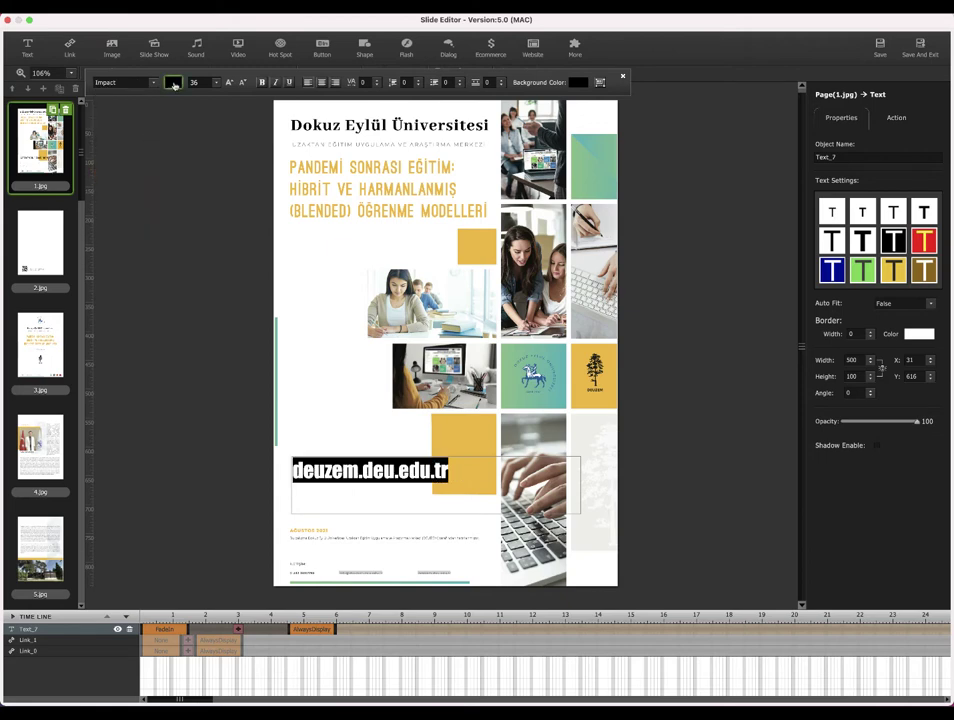
# Try dark red 3D1010 and green 41A918 as the text colour, and set it back to black
pyautogui.click(174, 84)
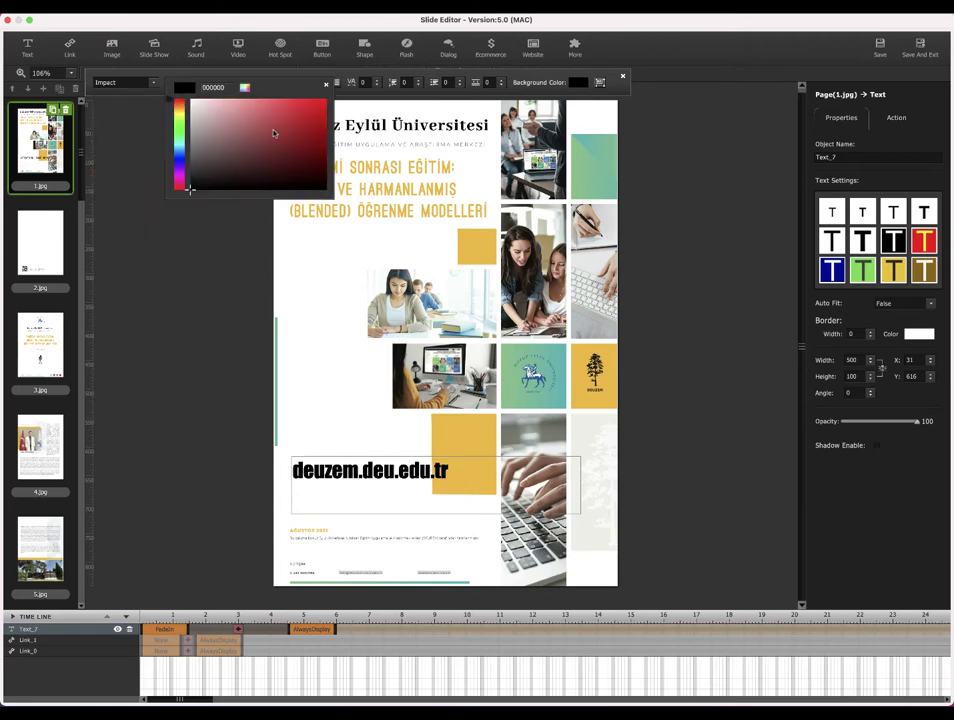
pyautogui.click(289, 167)
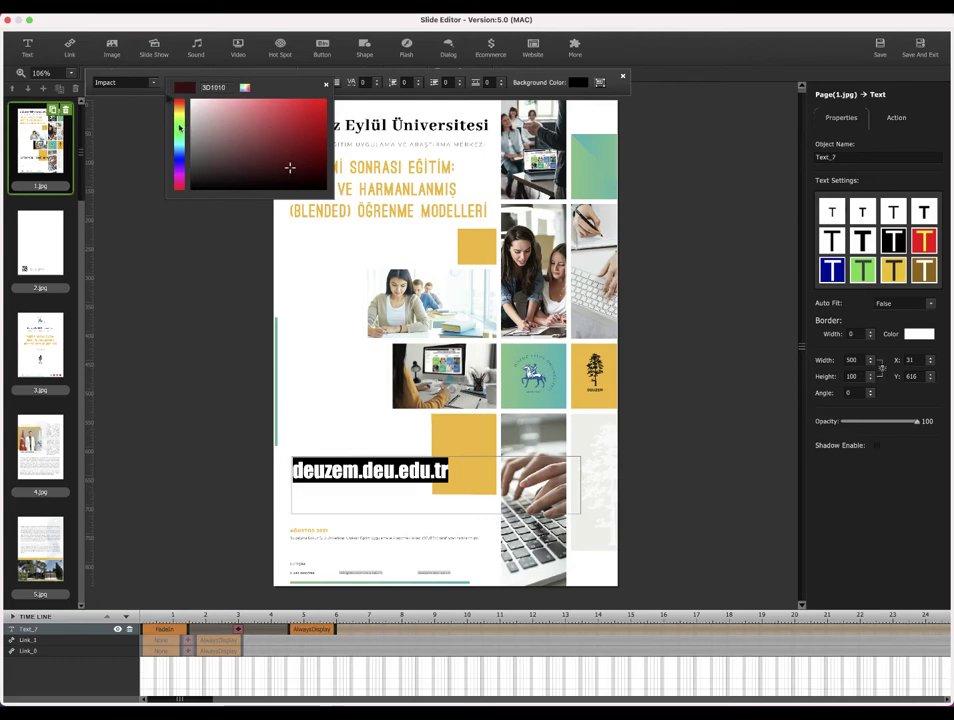
pyautogui.click(180, 128)
pyautogui.click(305, 129)
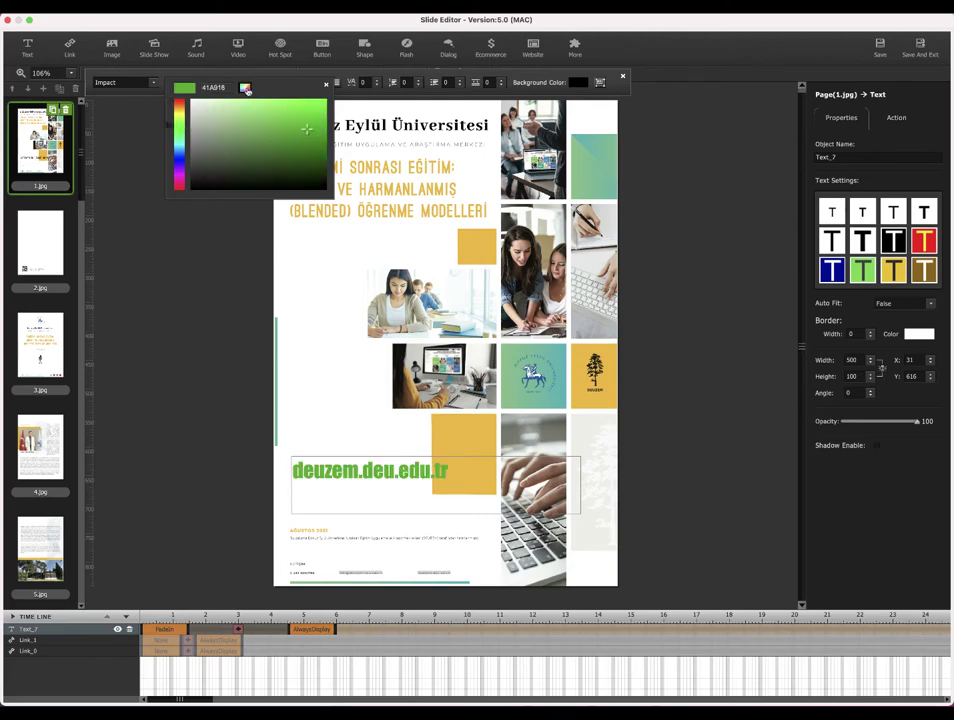
pyautogui.click(245, 88)
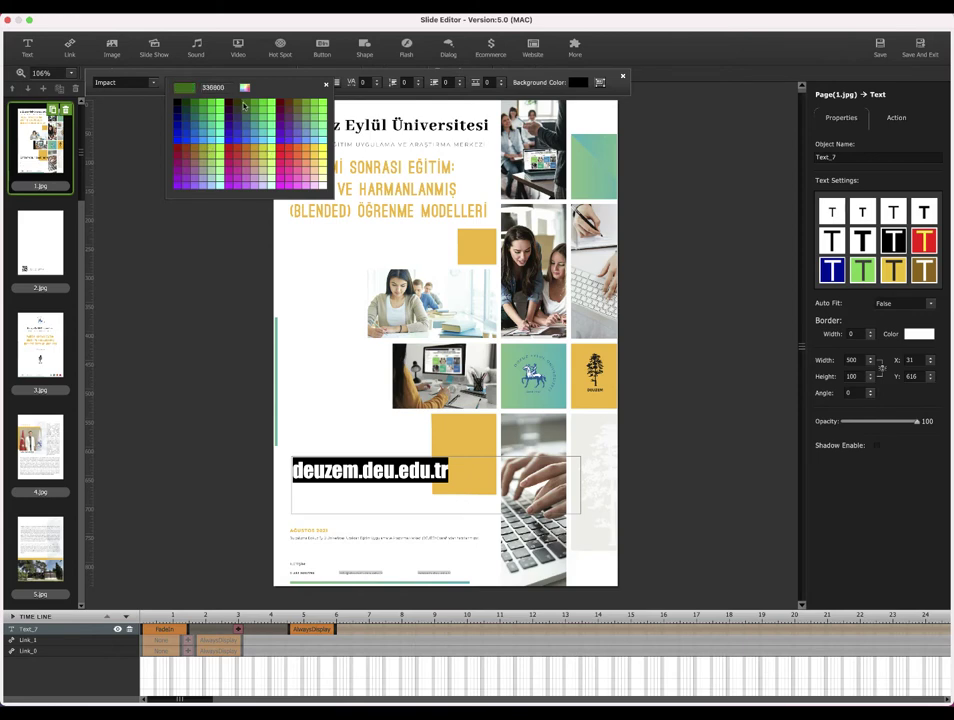
pyautogui.click(178, 104)
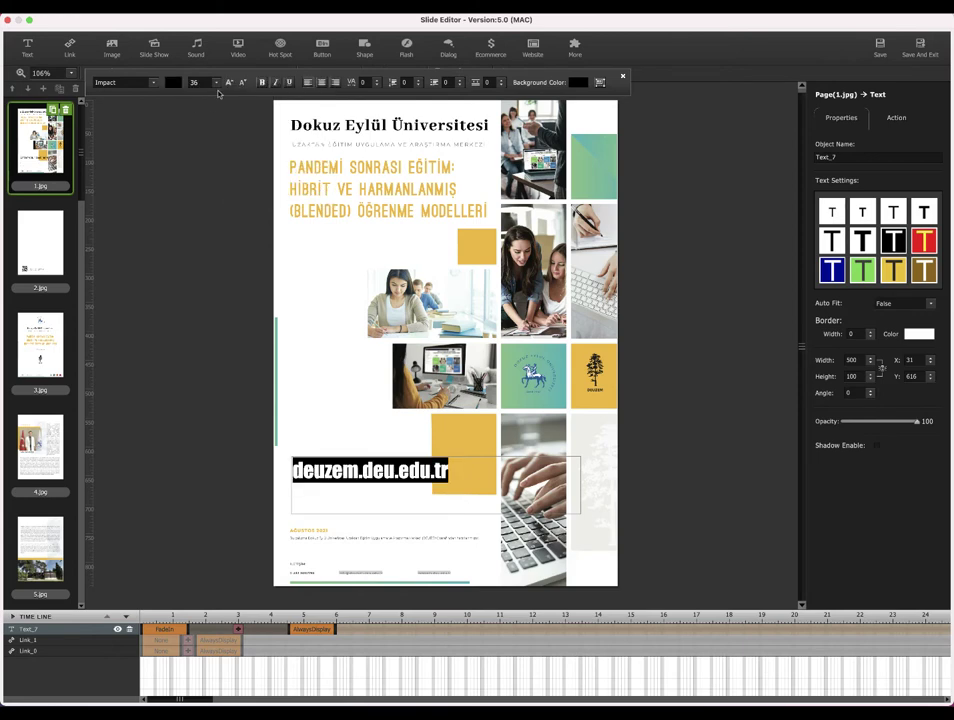
# Set the font size of the deuzem.deu.edu.tr text to 20
pyautogui.click(216, 85)
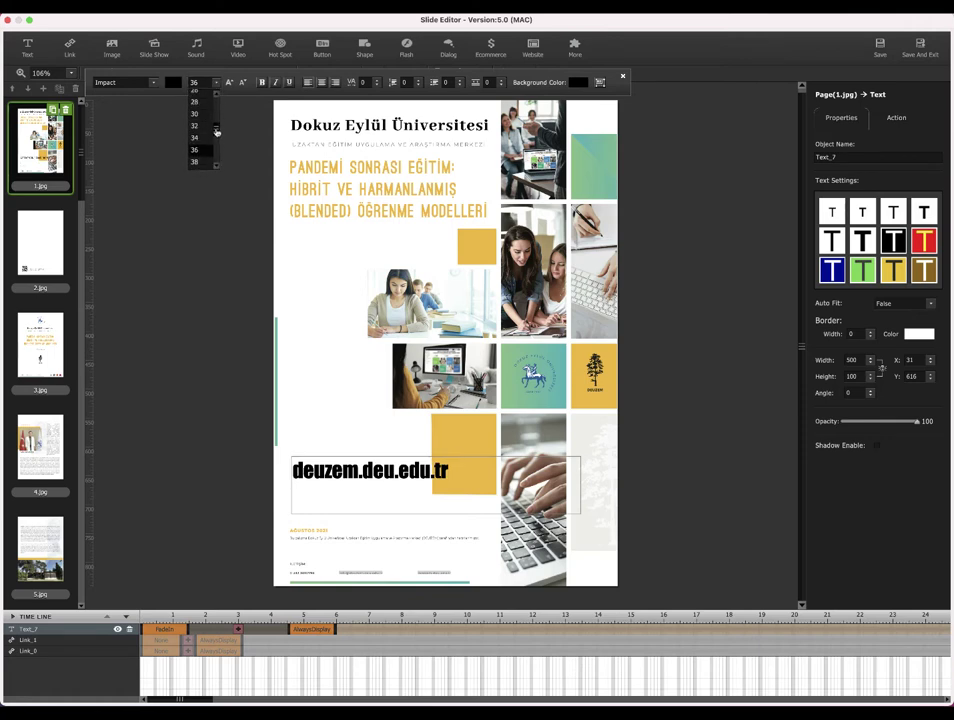
pyautogui.scroll(5, 205, 131)
pyautogui.click(205, 132)
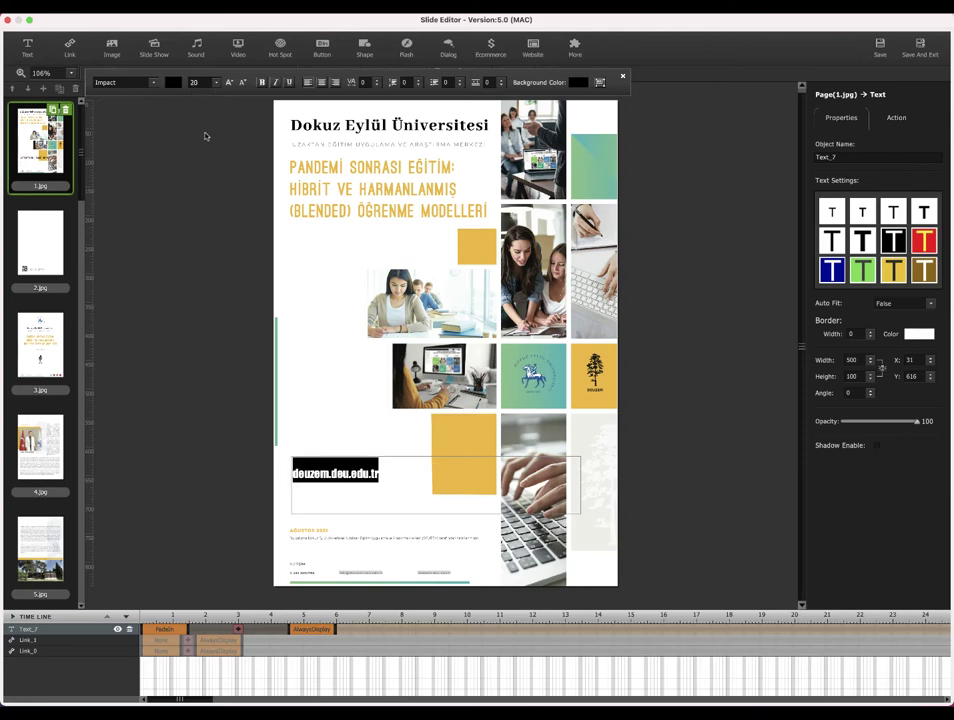
# Set the font size of the deuzem.deu.edu.tr text to 24
pyautogui.click(231, 84)
pyautogui.click(231, 84)
pyautogui.click(231, 84)
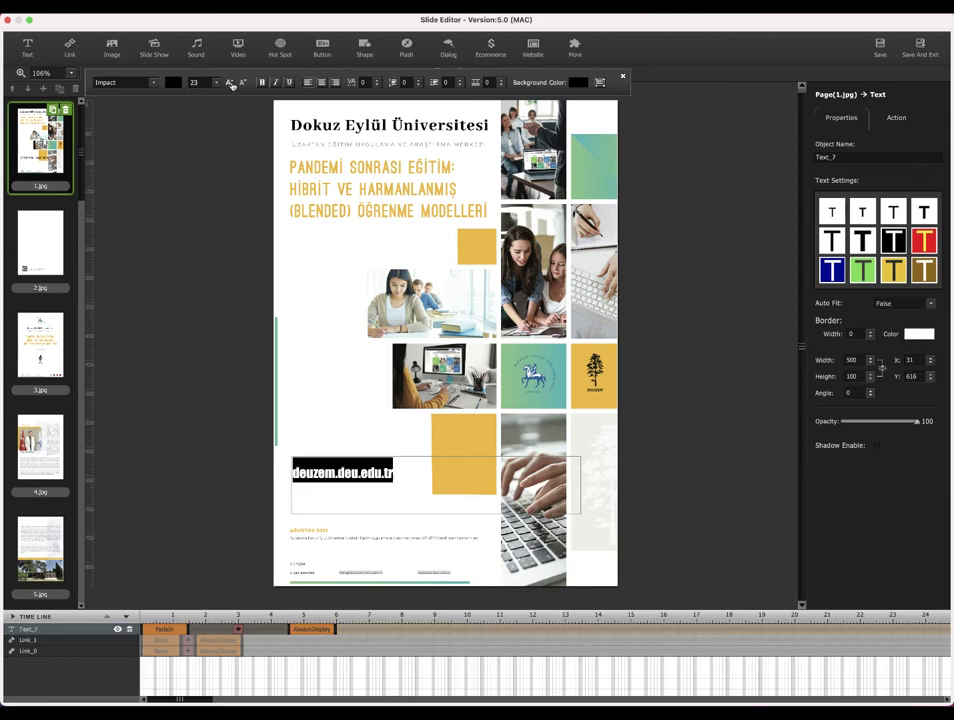
pyautogui.click(231, 84)
pyautogui.click(231, 84)
pyautogui.click(242, 85)
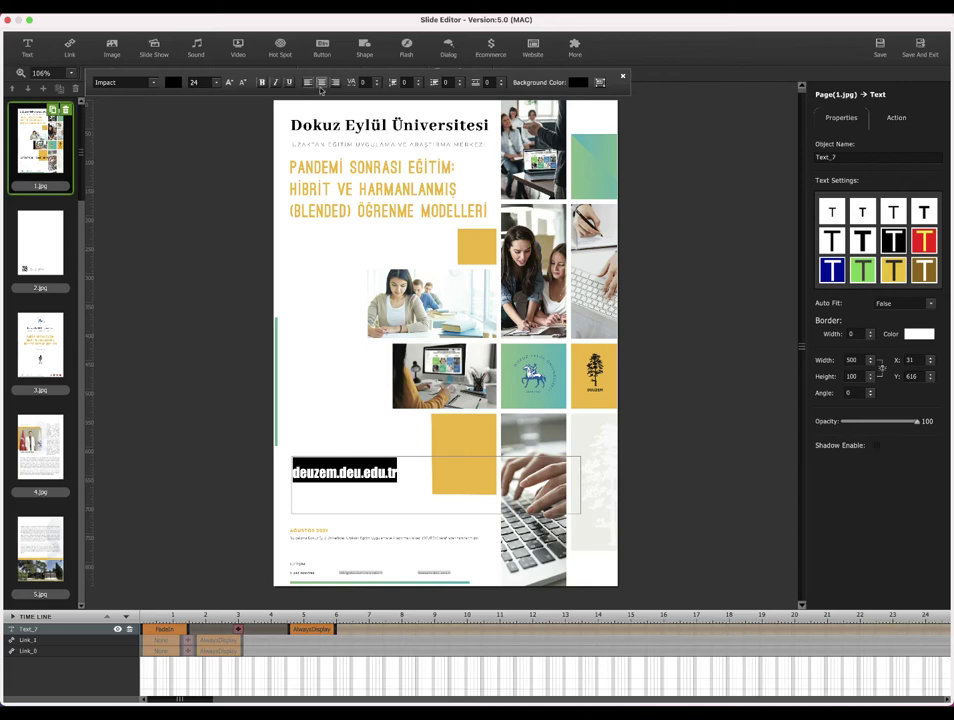
# Try a letter spacing of 4 on the deuzem.deu.edu.tr text, and set it back to 0
pyautogui.click(378, 80)
pyautogui.click(378, 80)
pyautogui.click(378, 80)
pyautogui.click(378, 80)
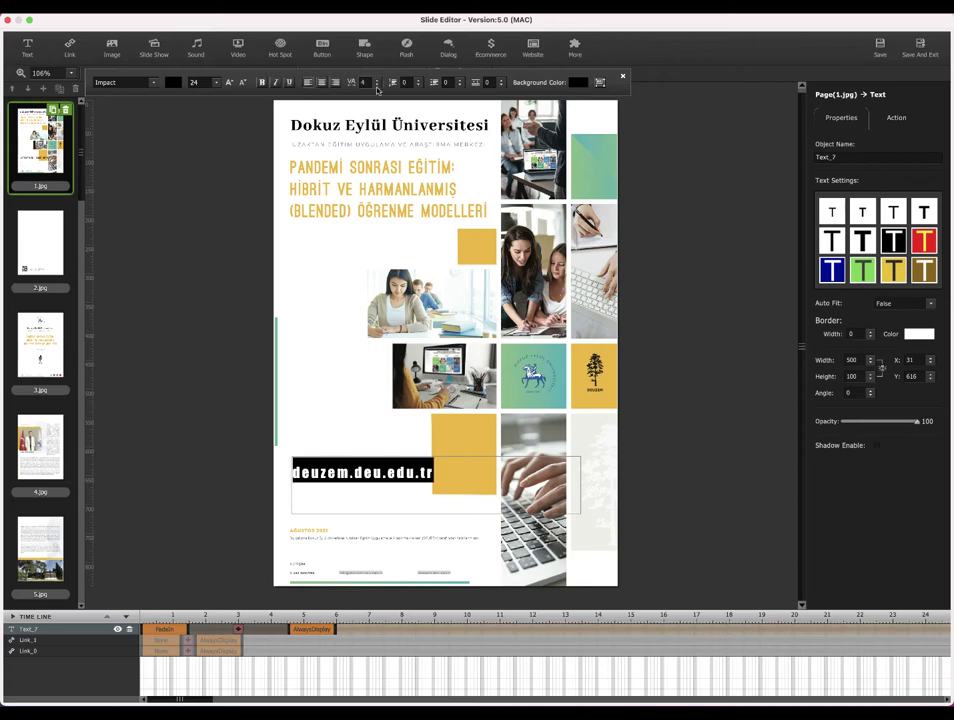
pyautogui.click(378, 86)
pyautogui.click(378, 86)
pyautogui.click(378, 86)
pyautogui.click(378, 86)
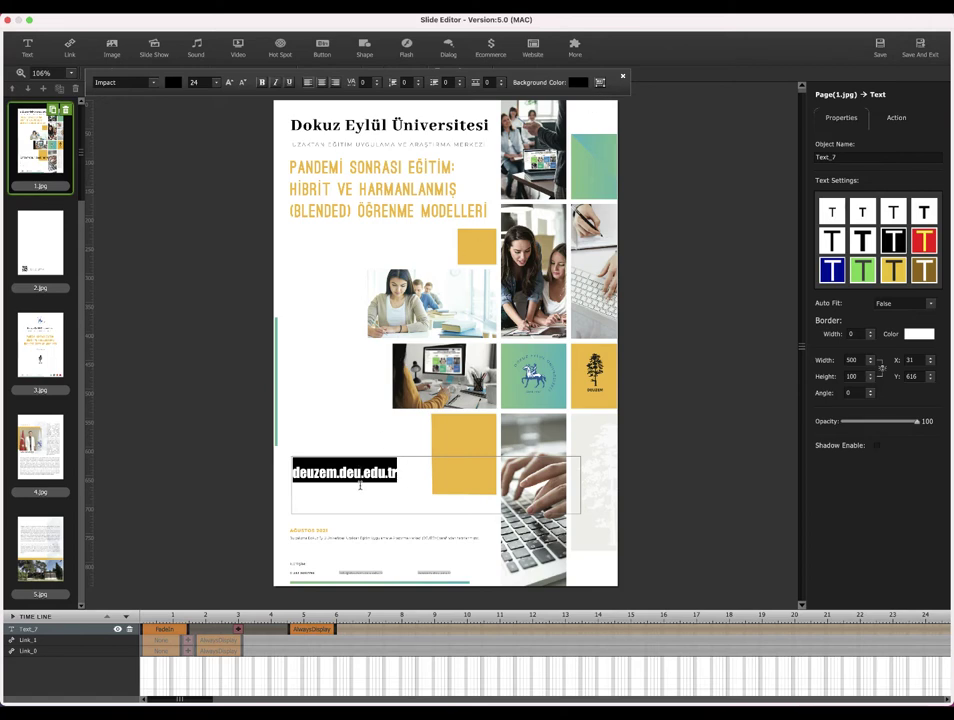
pyautogui.click(362, 440)
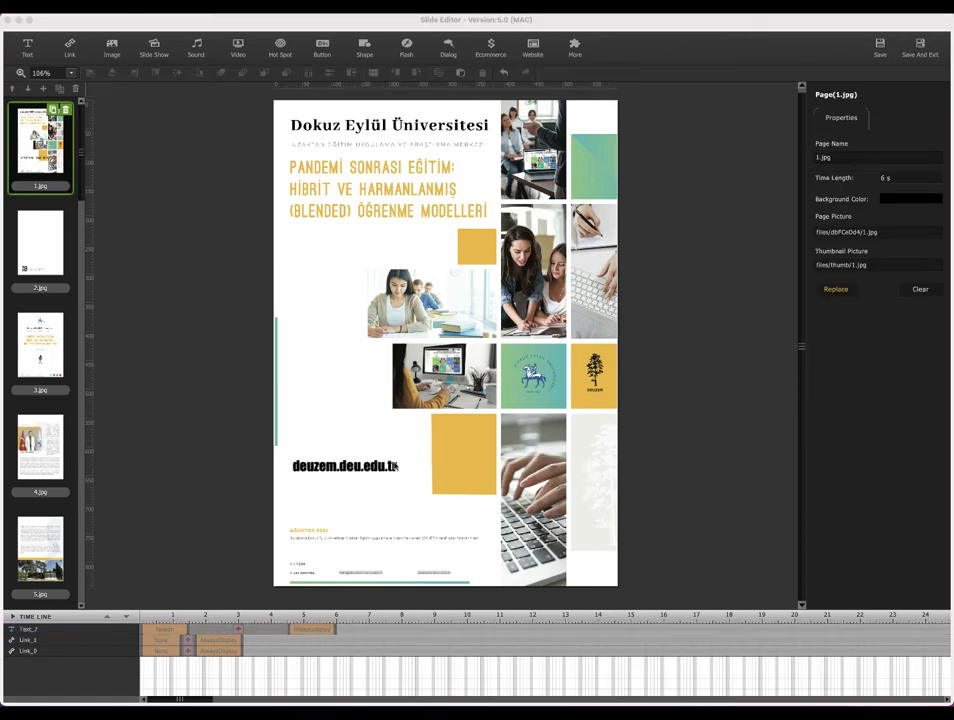
pyautogui.click(70, 46)
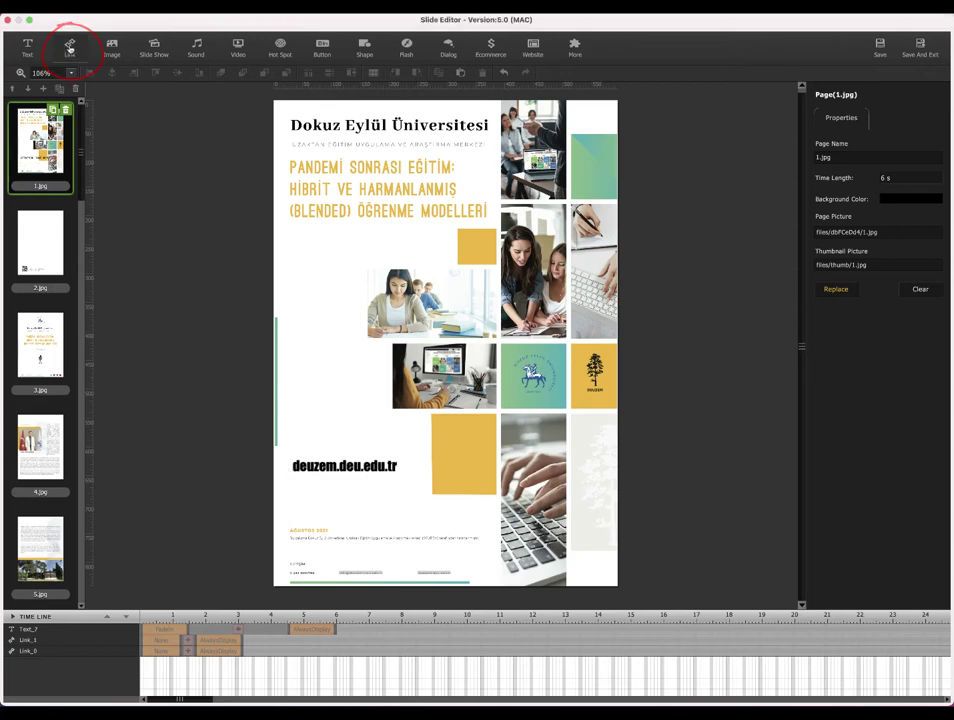
pyautogui.moveTo(110, 87)
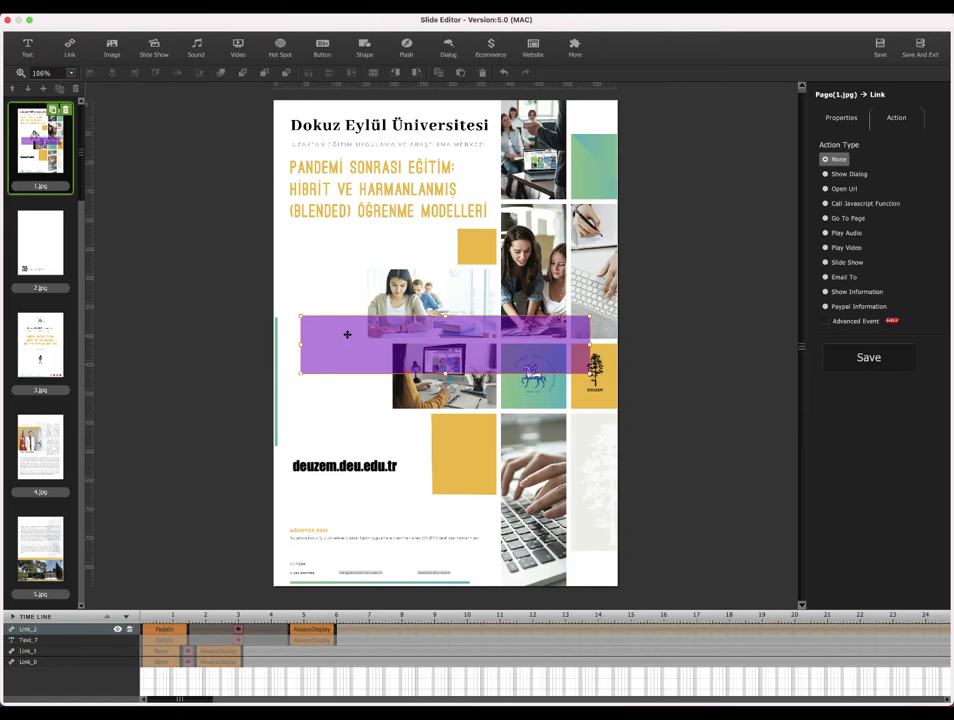
pyautogui.moveTo(346, 335); pyautogui.dragTo(335, 472)
pyautogui.moveTo(577, 510); pyautogui.dragTo(404, 485)
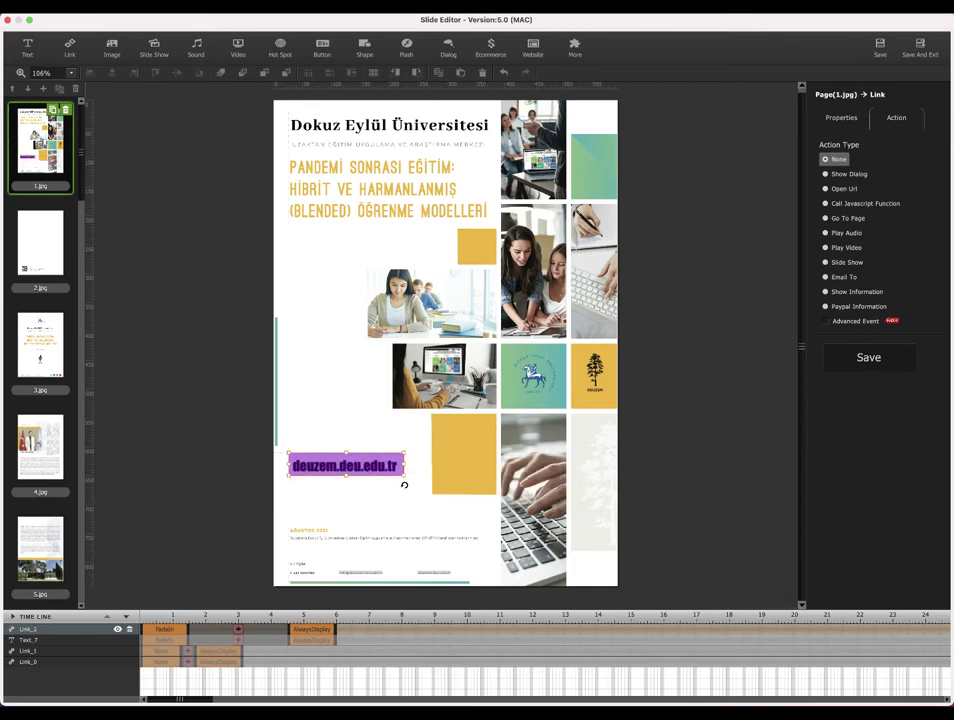
pyautogui.click(845, 189)
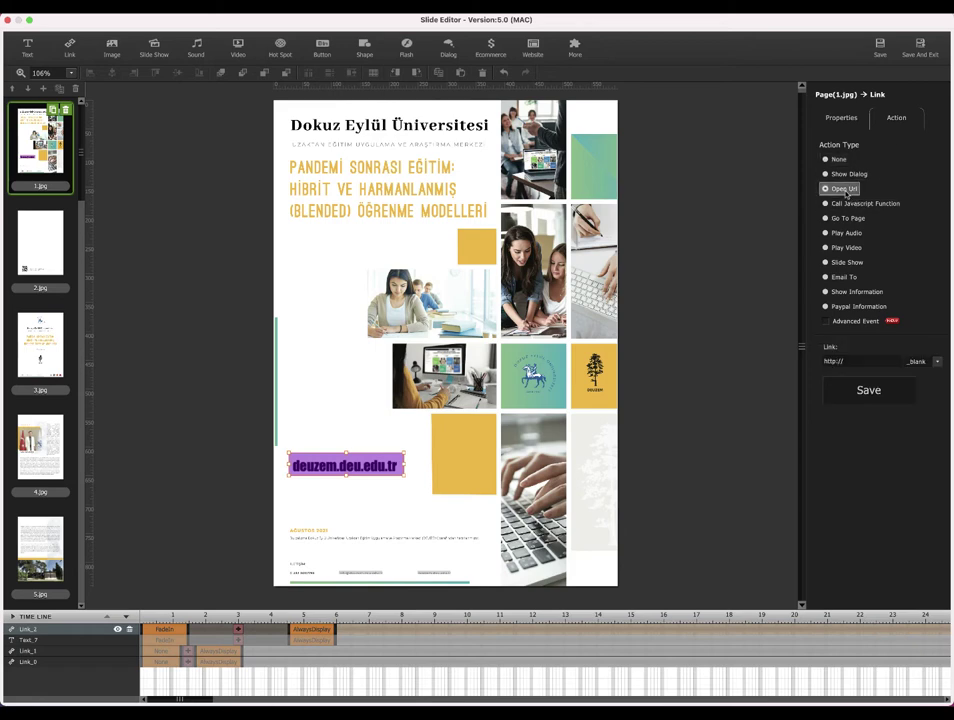
pyautogui.click(850, 364)
# Make the link area transparent by setting the opacity of its normal and over colours to 0, and save its URL action
pyautogui.click(841, 120)
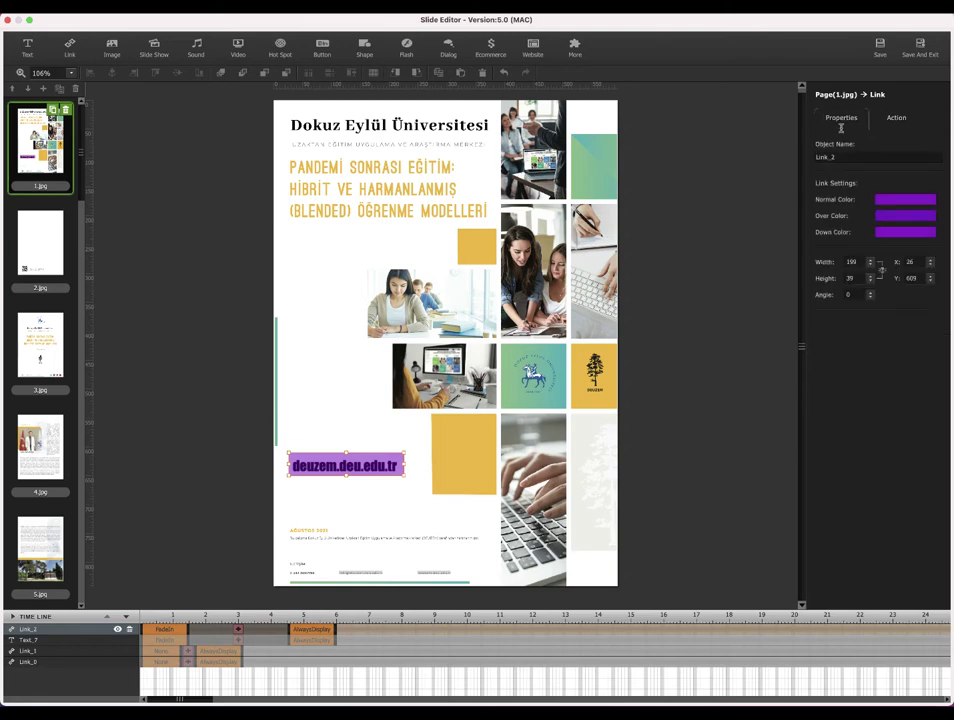
pyautogui.click(889, 201)
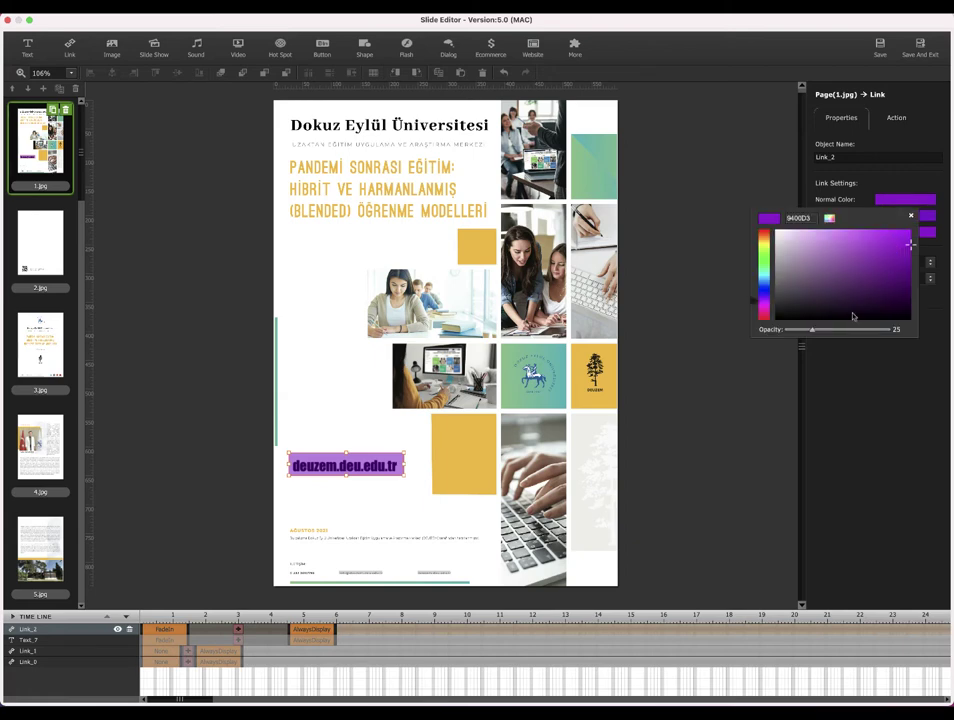
pyautogui.moveTo(813, 333); pyautogui.dragTo(787, 336)
pyautogui.click(925, 215)
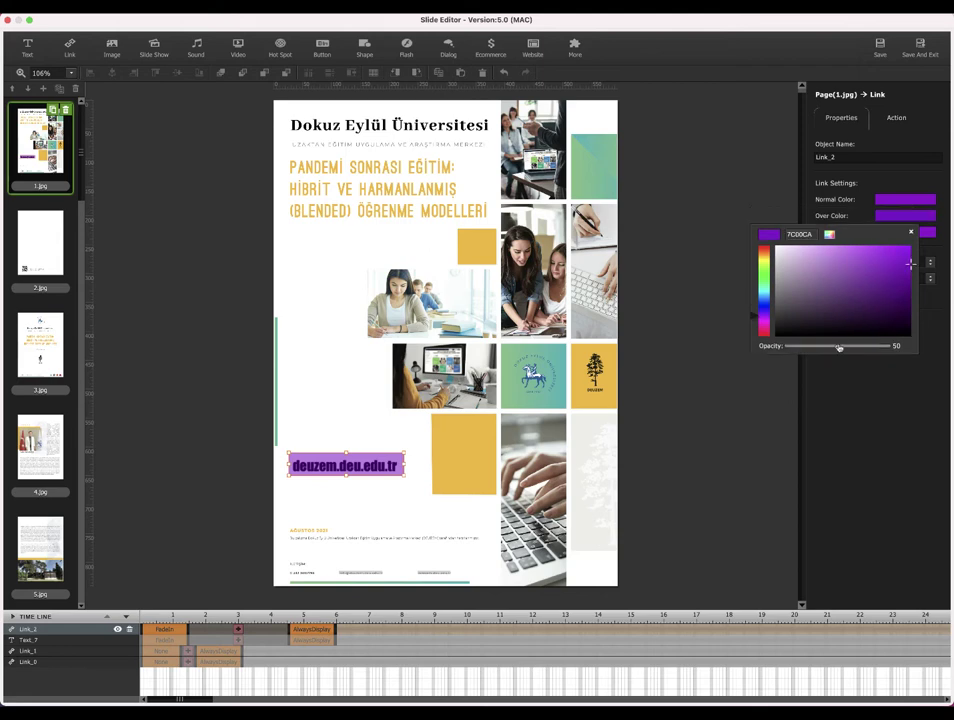
pyautogui.click(786, 346)
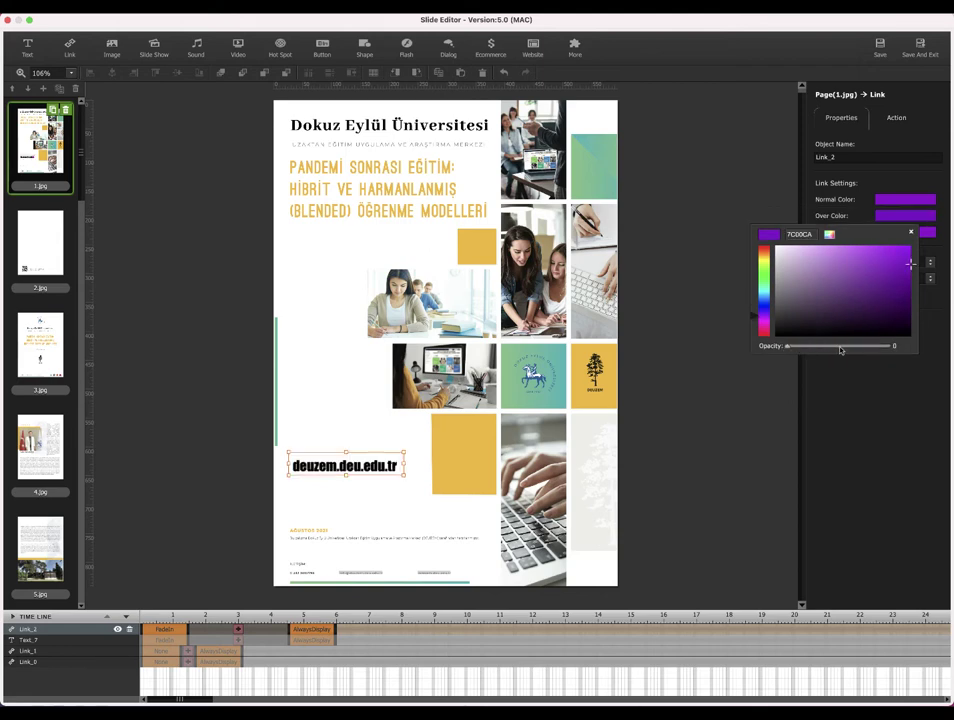
pyautogui.click(922, 179)
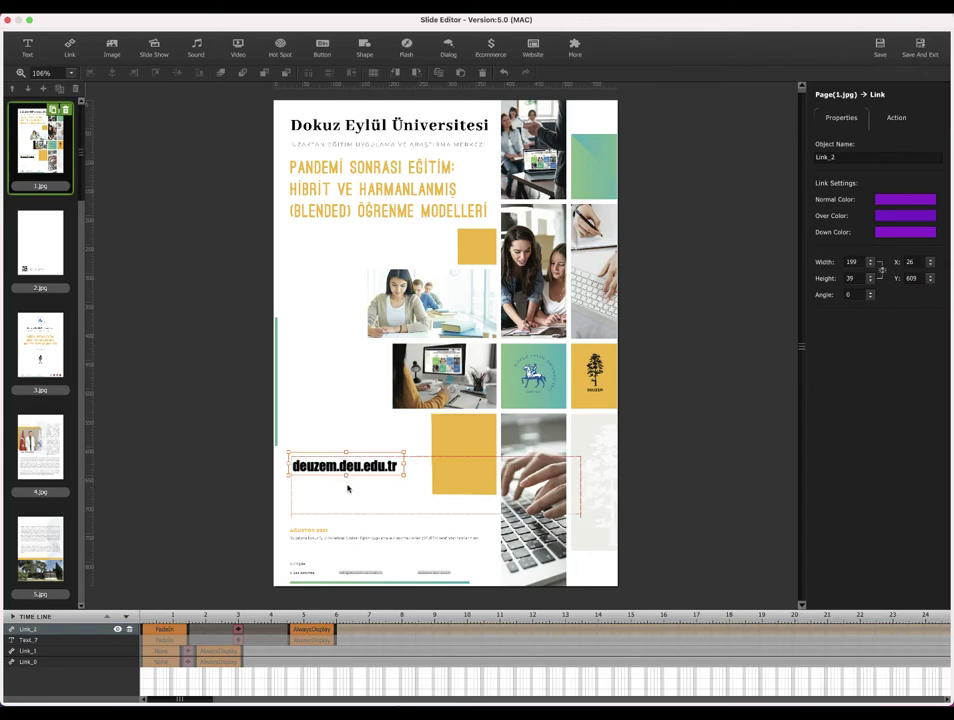
pyautogui.click(896, 118)
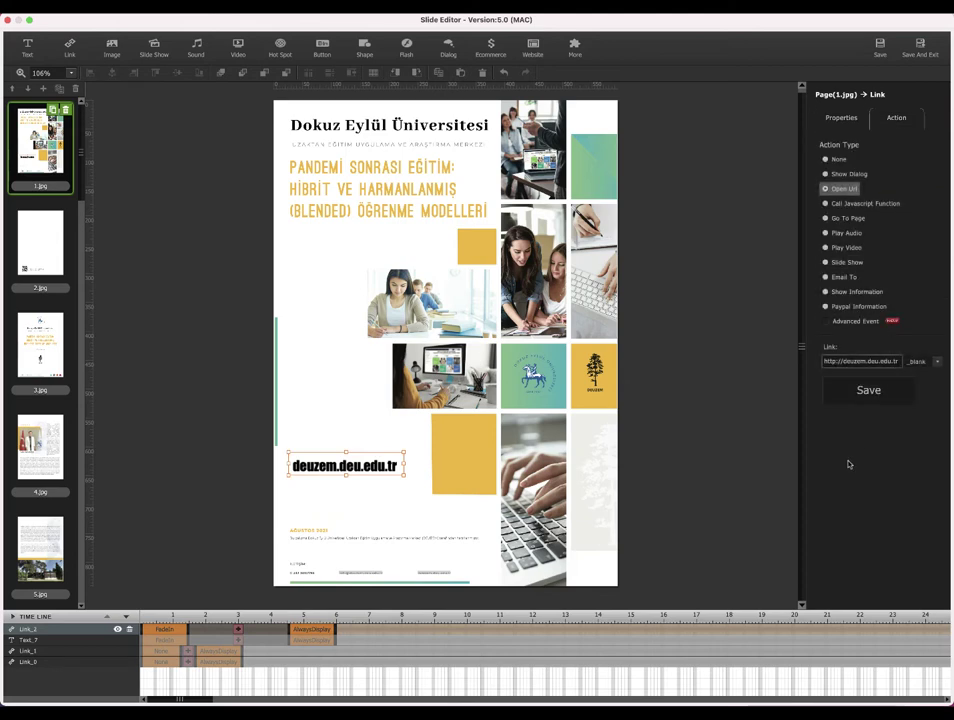
pyautogui.click(866, 390)
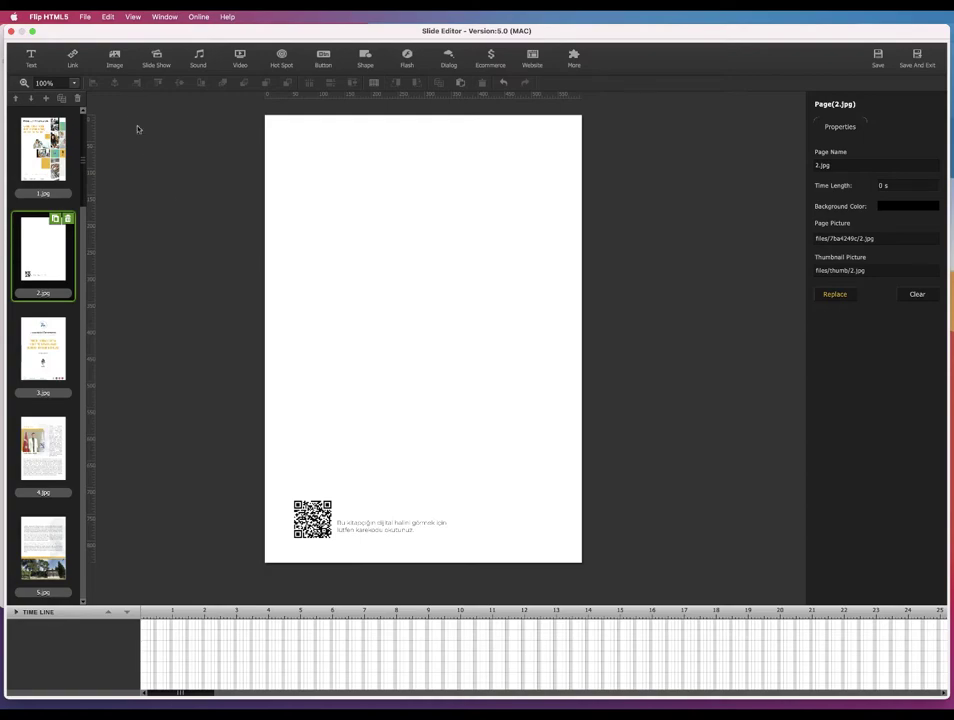
# Insert the local image 1.png from the Desktop on page 2.jpg
pyautogui.click(114, 58)
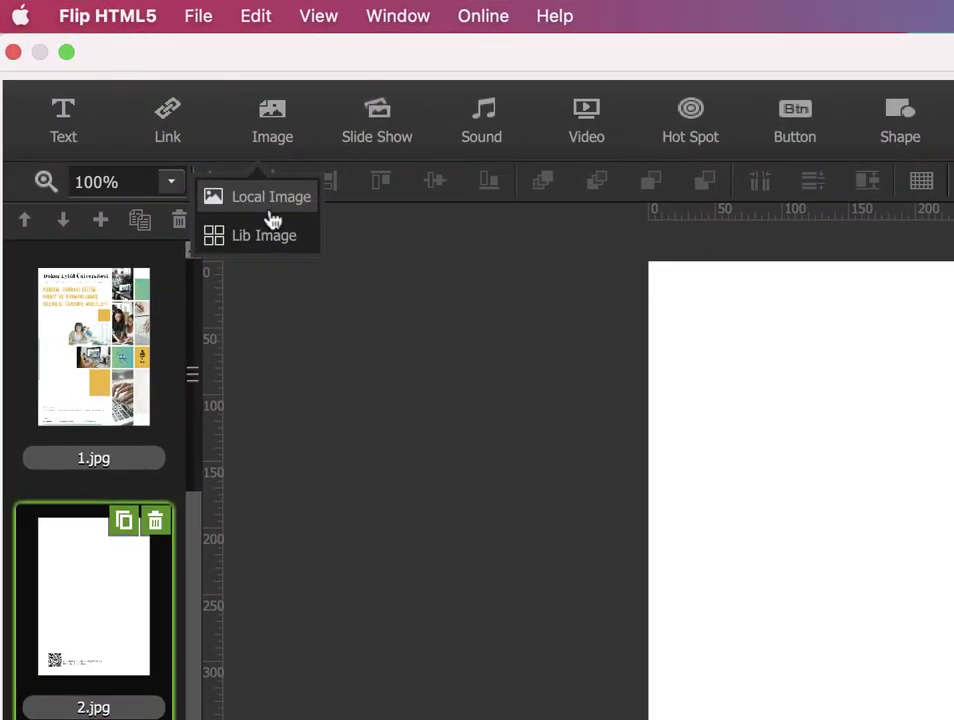
pyautogui.click(271, 198)
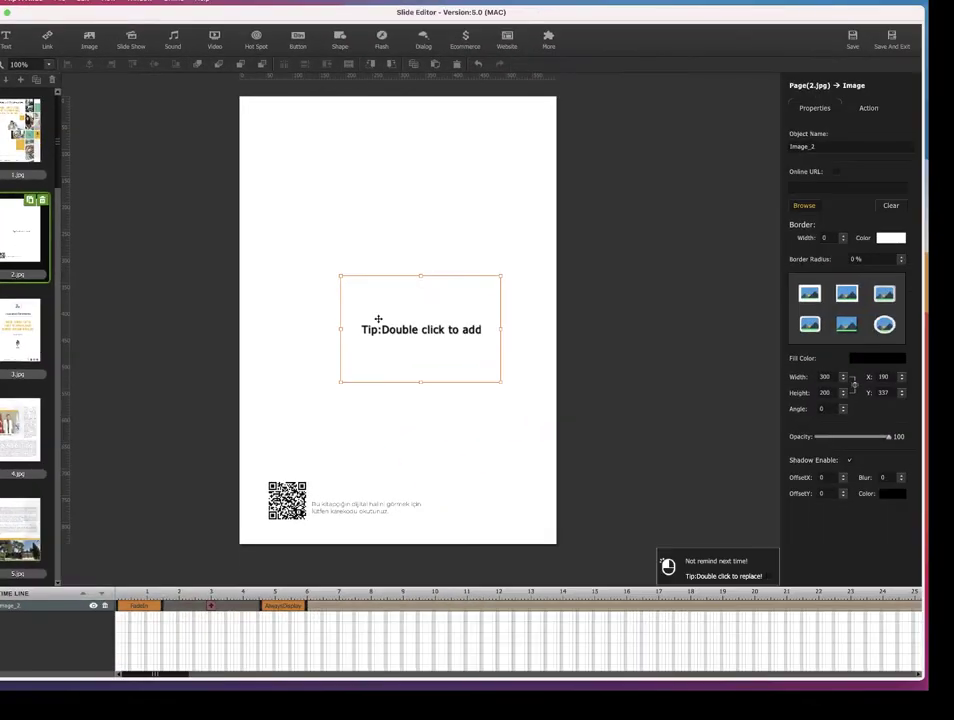
pyautogui.doubleClick(377, 320)
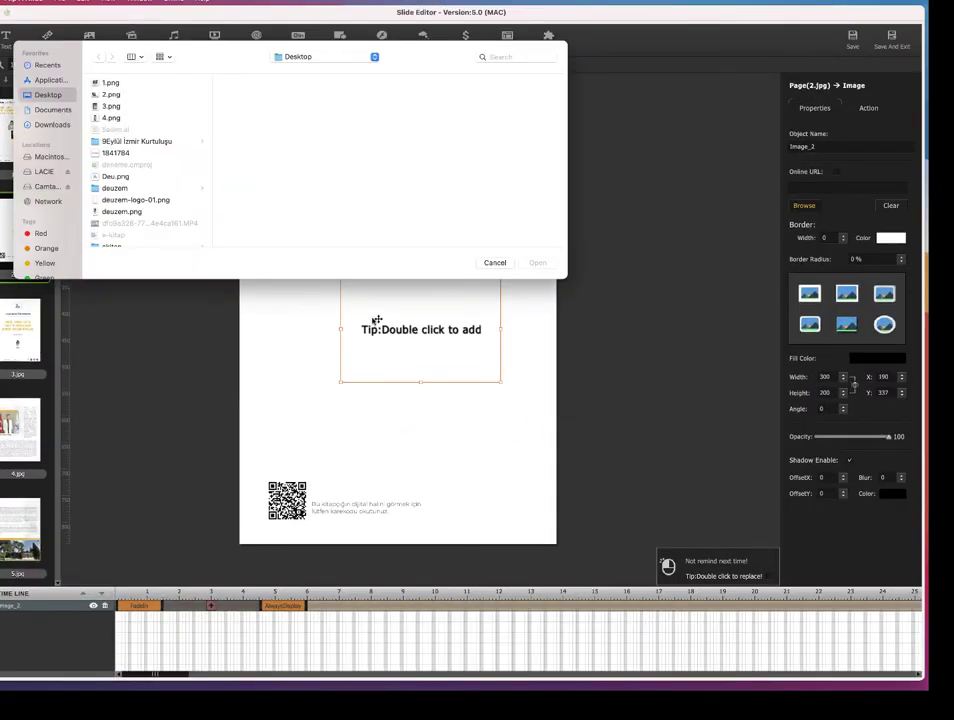
pyautogui.click(118, 83)
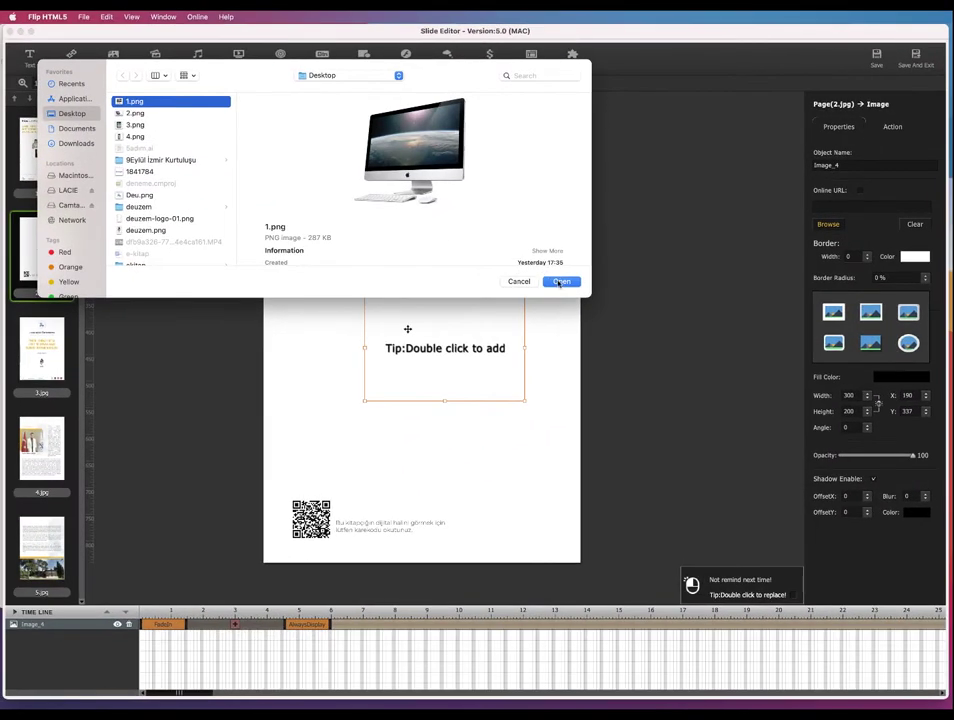
pyautogui.click(537, 262)
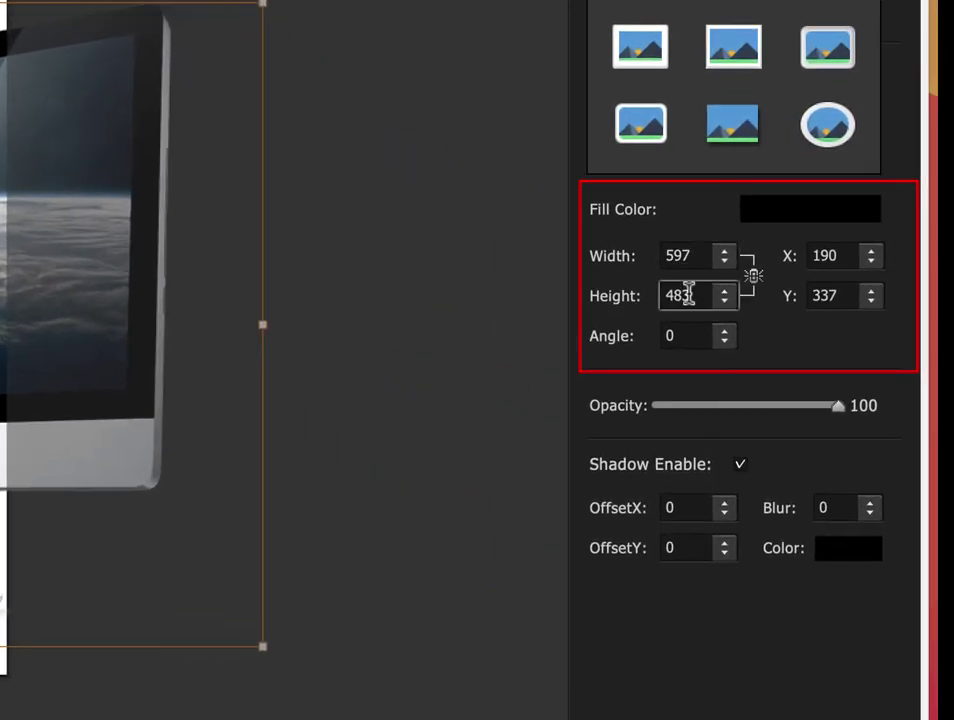
# Lock the desktop computer image's proportions, set its width to 350, and move it to the page's upper part at about X 28, Y 77
pyautogui.click(754, 275)
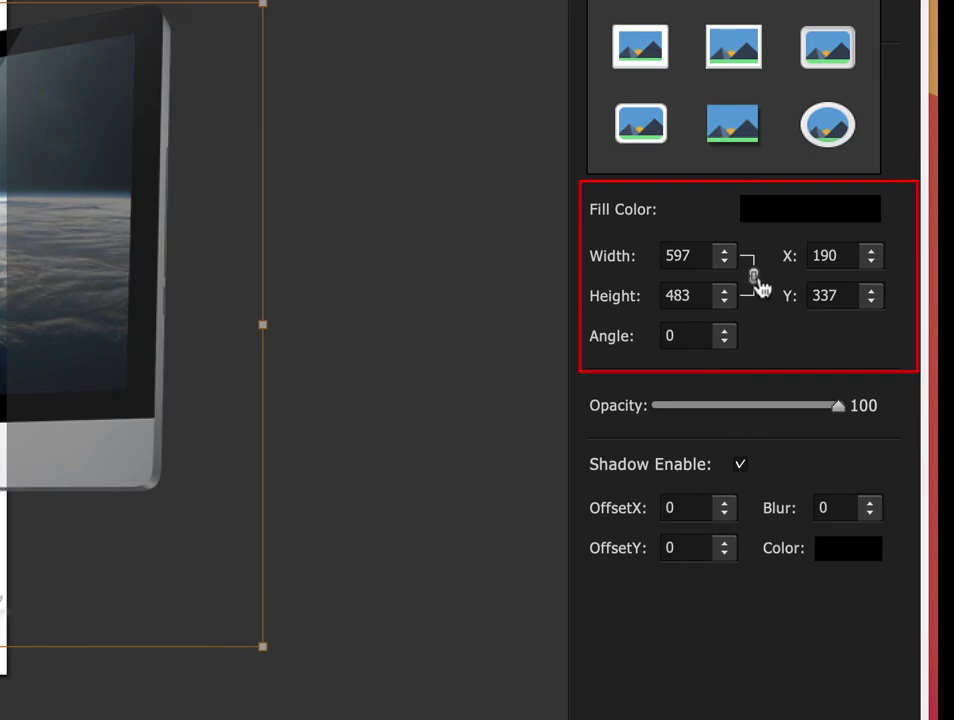
pyautogui.doubleClick(688, 254)
pyautogui.write('350')
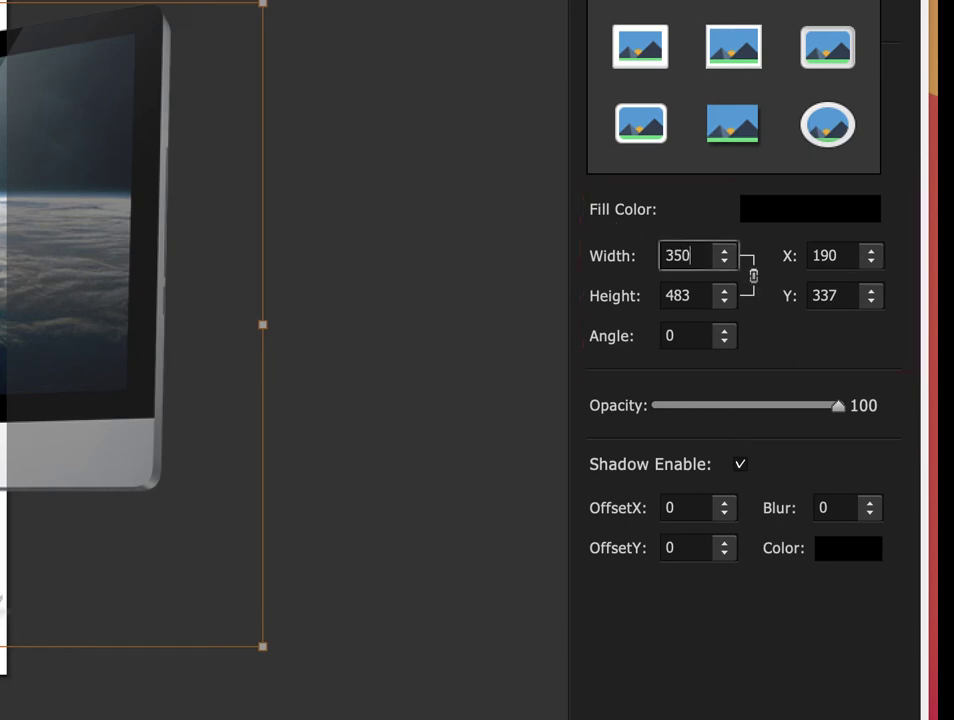
pyautogui.press('Return')
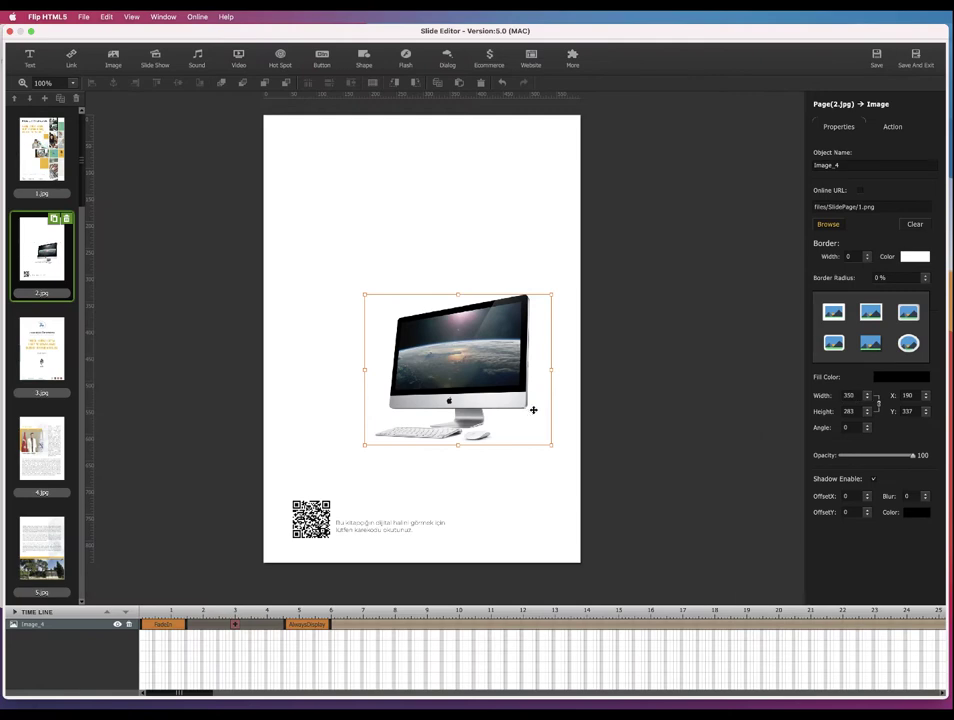
pyautogui.moveTo(533, 410); pyautogui.dragTo(447, 271)
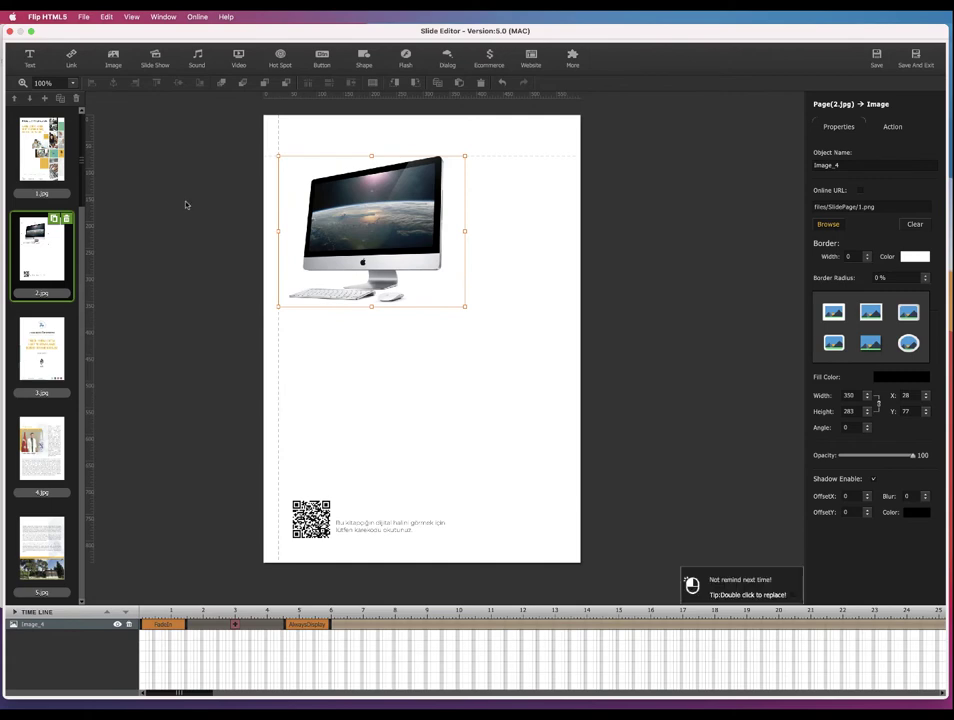
# Insert the local image 2.png from the Desktop as a second image on page 2.jpg
pyautogui.click(102, 64)
pyautogui.click(102, 64)
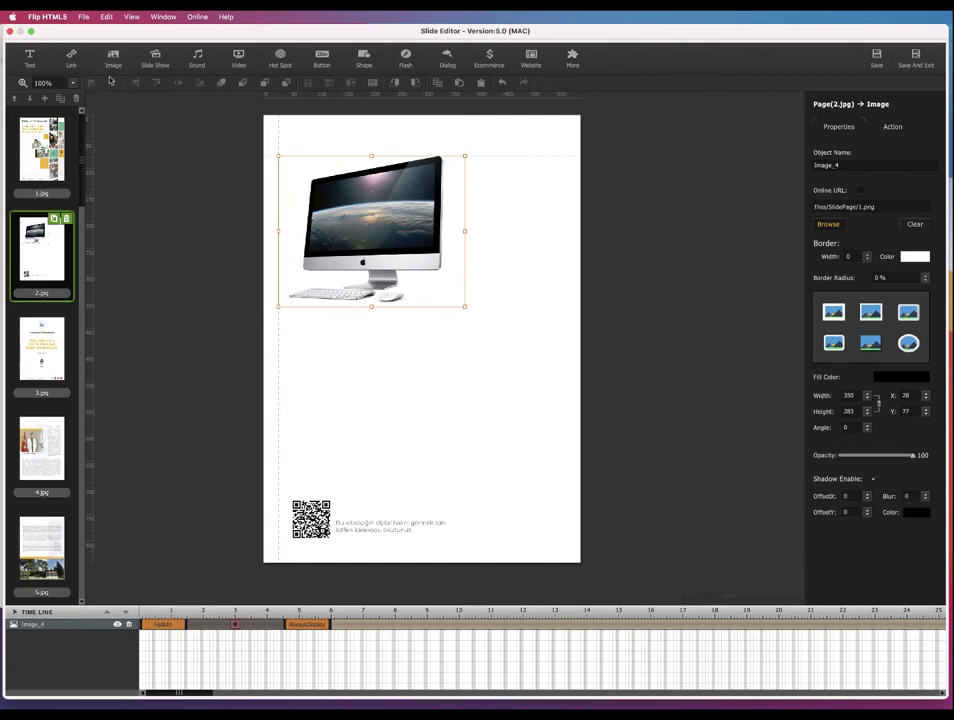
pyautogui.click(108, 62)
pyautogui.click(121, 89)
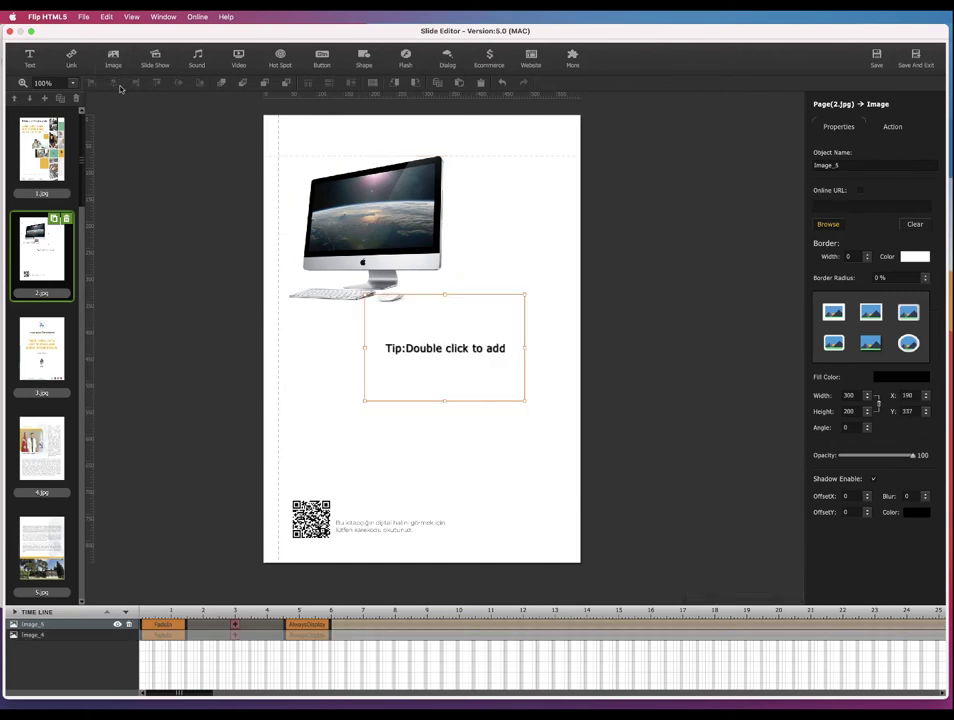
pyautogui.doubleClick(455, 381)
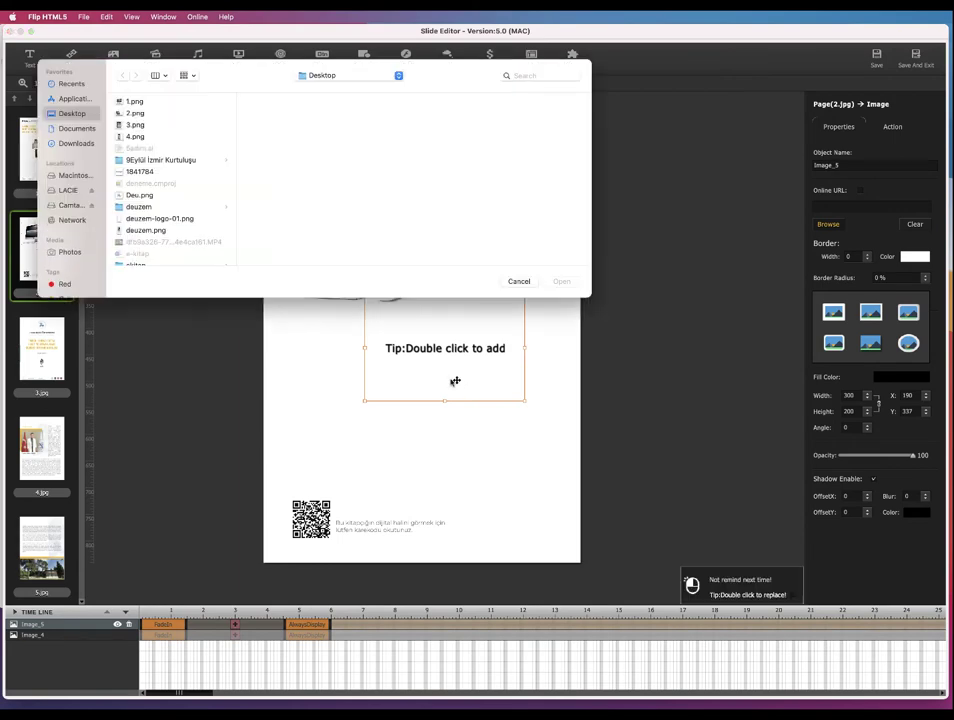
pyautogui.click(135, 113)
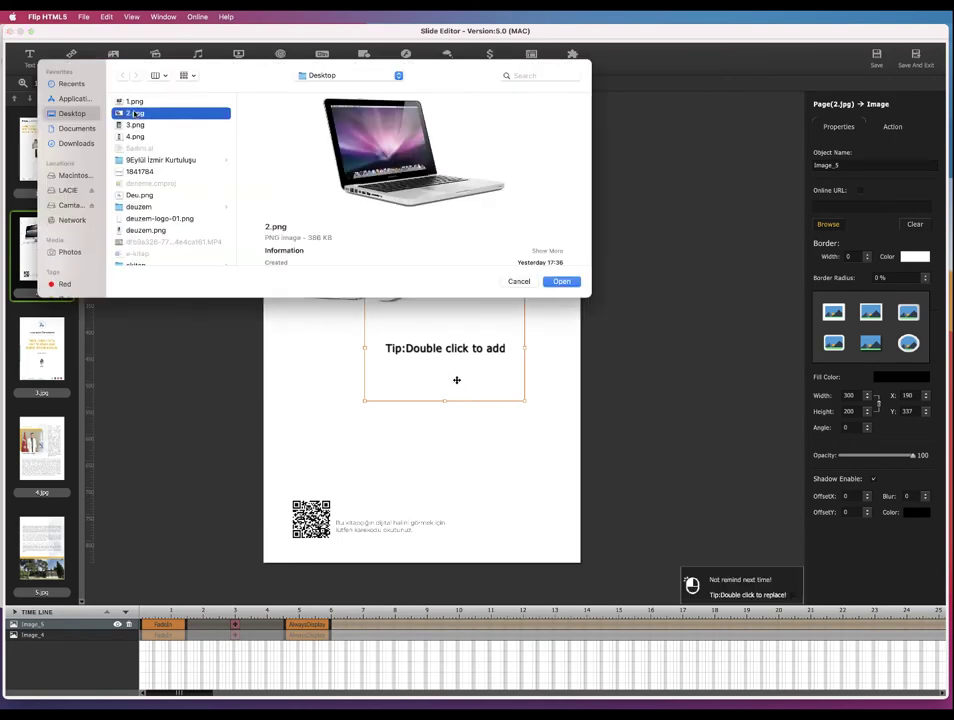
pyautogui.click(570, 281)
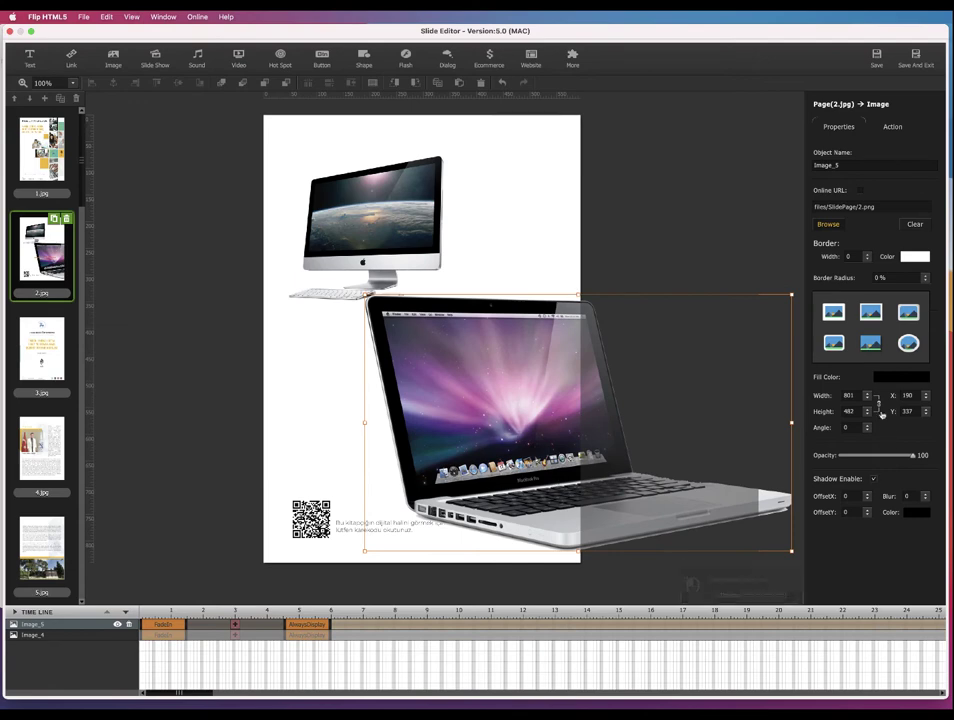
# Set the laptop image's width to 250 and place it beside the desktop computer at about X 330, Y 169
pyautogui.click(851, 396)
pyautogui.write('250')
pyautogui.press('Return')
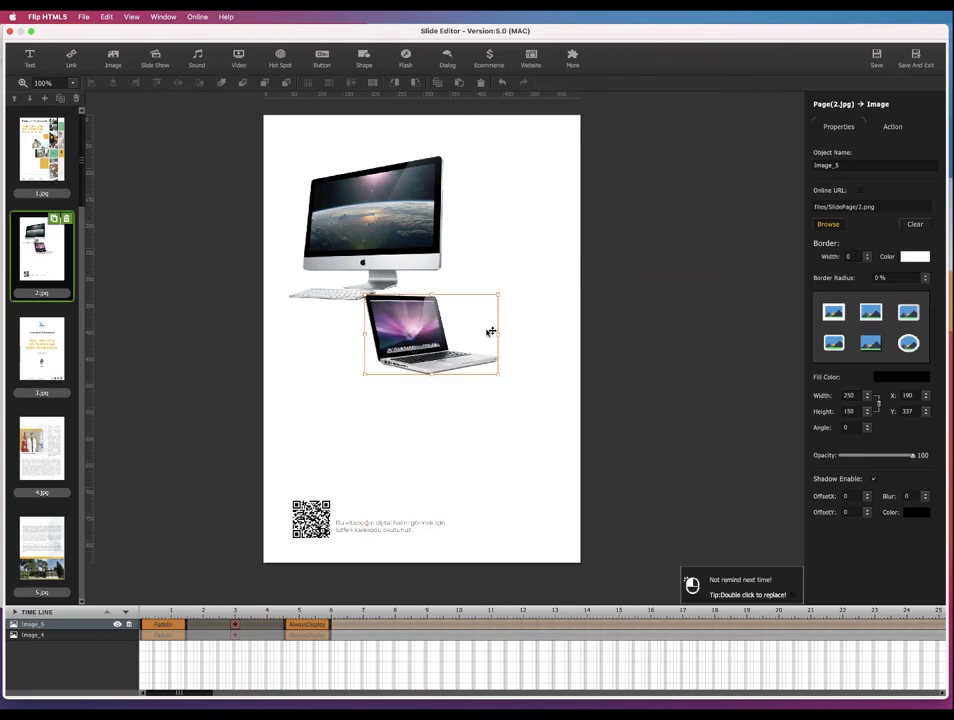
pyautogui.moveTo(494, 331); pyautogui.dragTo(569, 240)
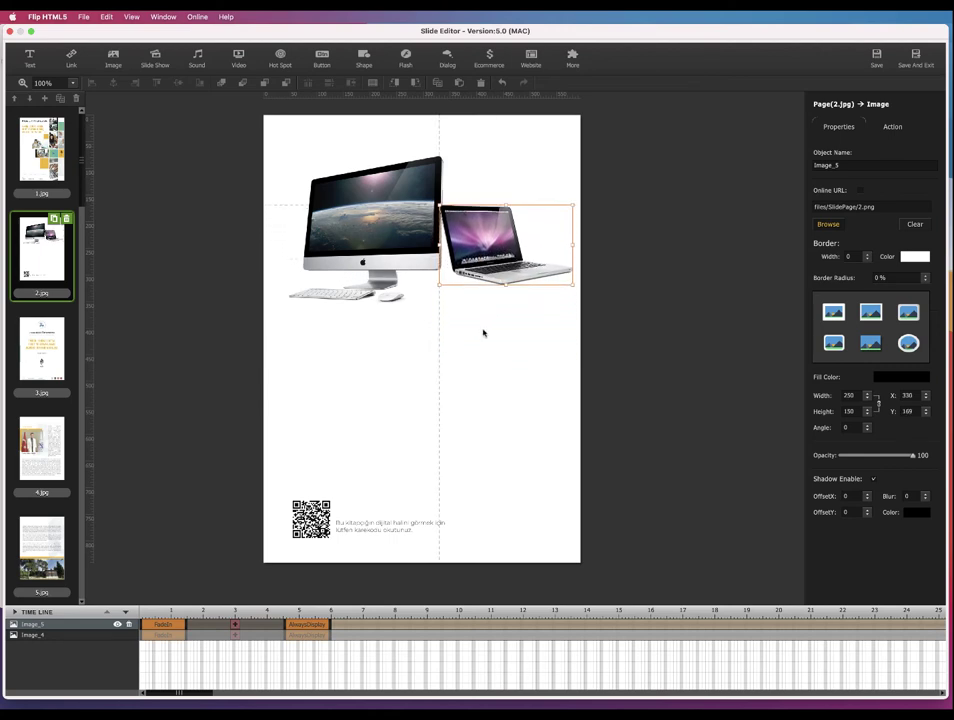
# Shift both computer images slightly left together, and nudge only the laptop image right to X 328
pyautogui.keyDown('shift'); pyautogui.click(396, 286); pyautogui.keyUp('shift')
pyautogui.moveTo(396, 286); pyautogui.dragTo(388, 286)
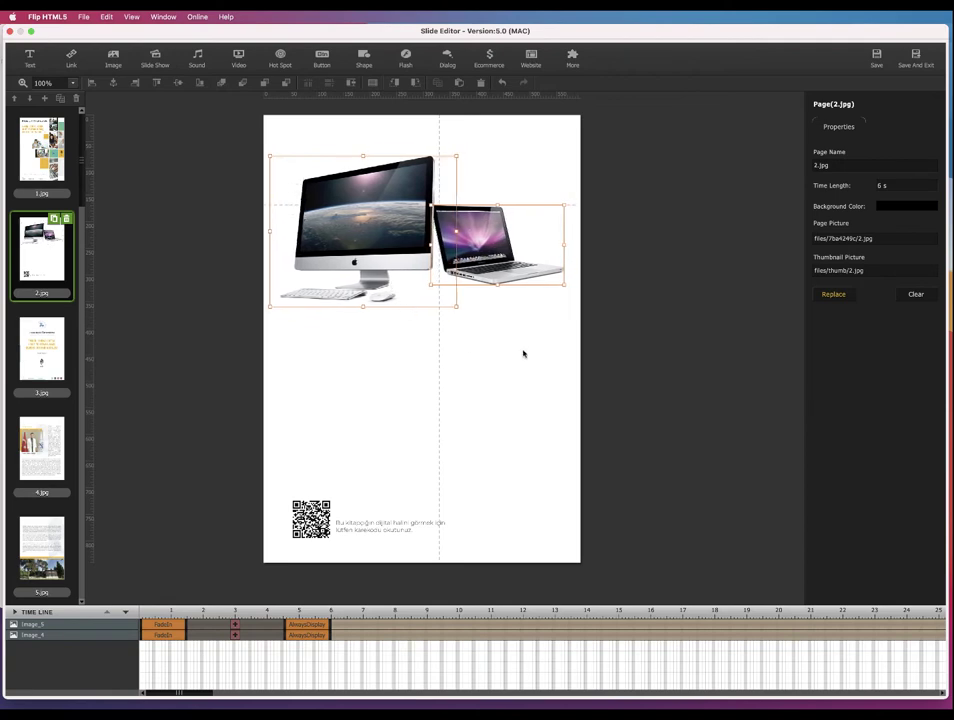
pyautogui.click(355, 627)
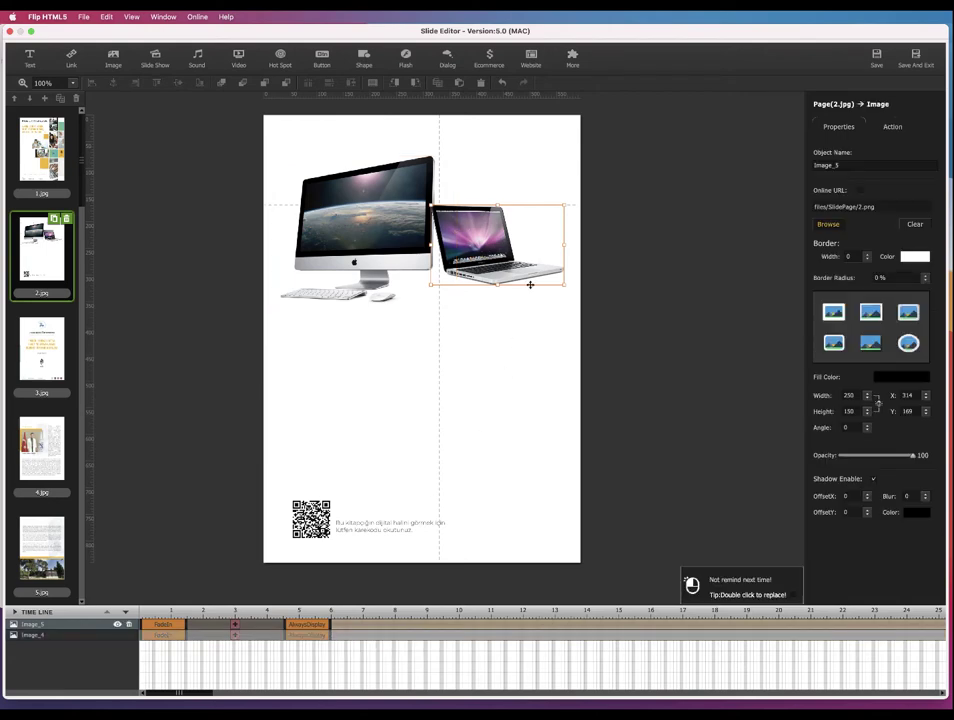
pyautogui.press('Right')
pyautogui.press('Right')
pyautogui.press('Right')
pyautogui.press('Right')
pyautogui.press('Right')
pyautogui.press('Right')
pyautogui.press('Right')
pyautogui.press('Right')
pyautogui.press('Right')
pyautogui.press('Right')
pyautogui.press('Right')
pyautogui.press('Right')
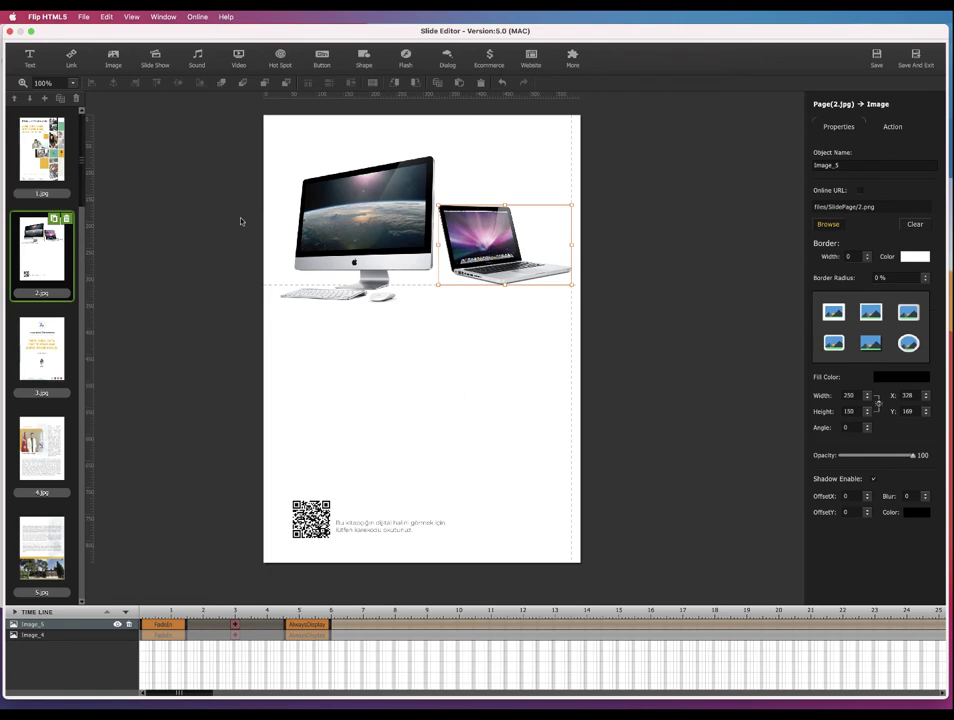
# Insert the local image 3.png from the Desktop as a third image on page 2.jpg
pyautogui.click(118, 66)
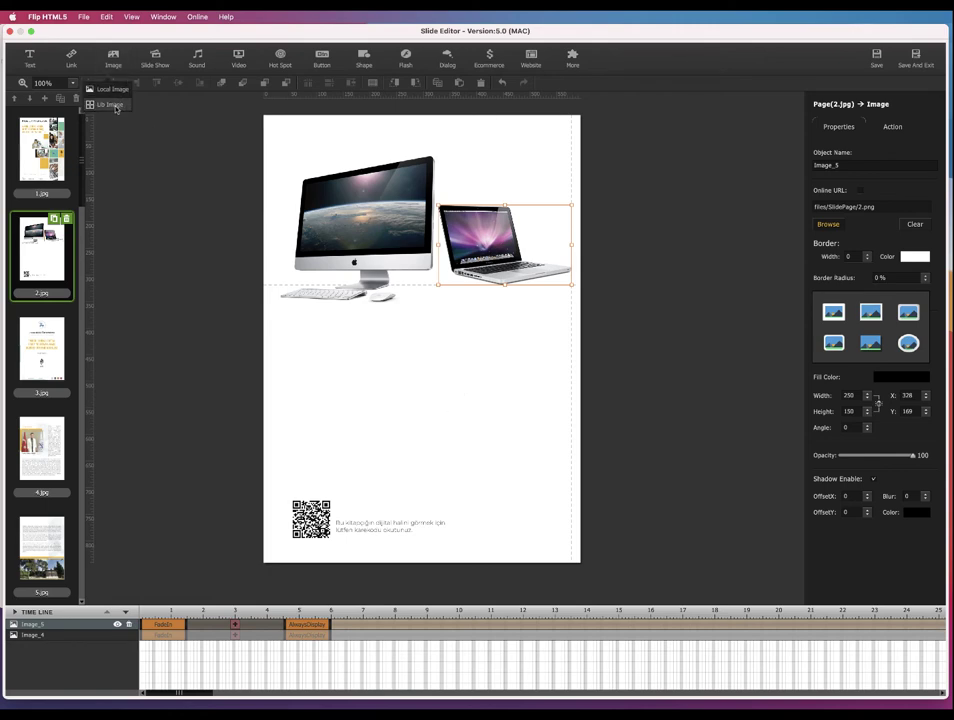
pyautogui.click(117, 104)
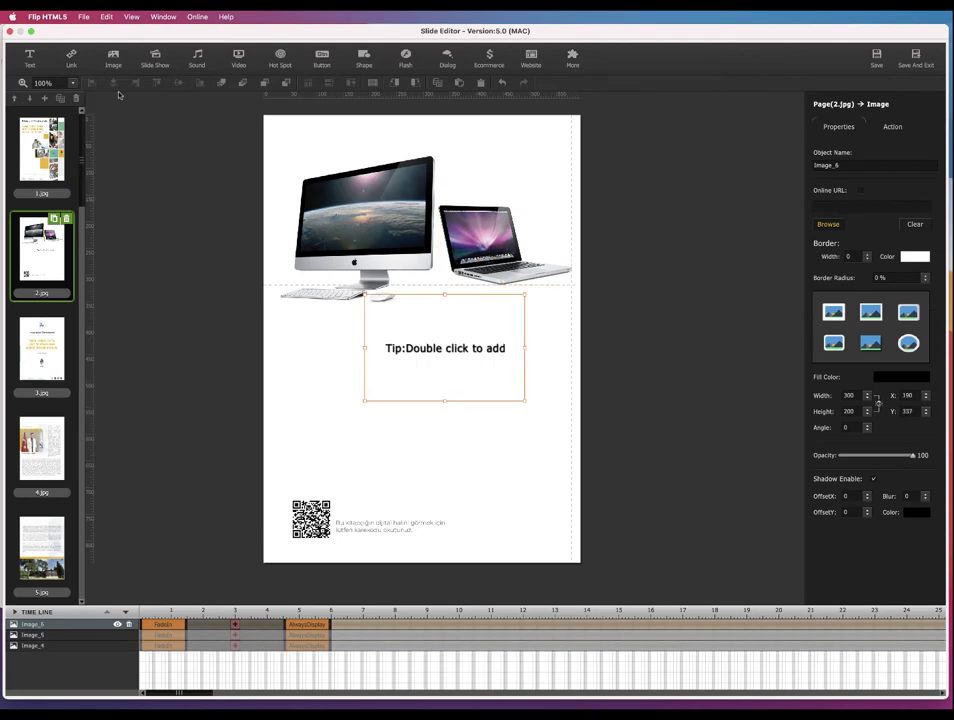
pyautogui.doubleClick(481, 359)
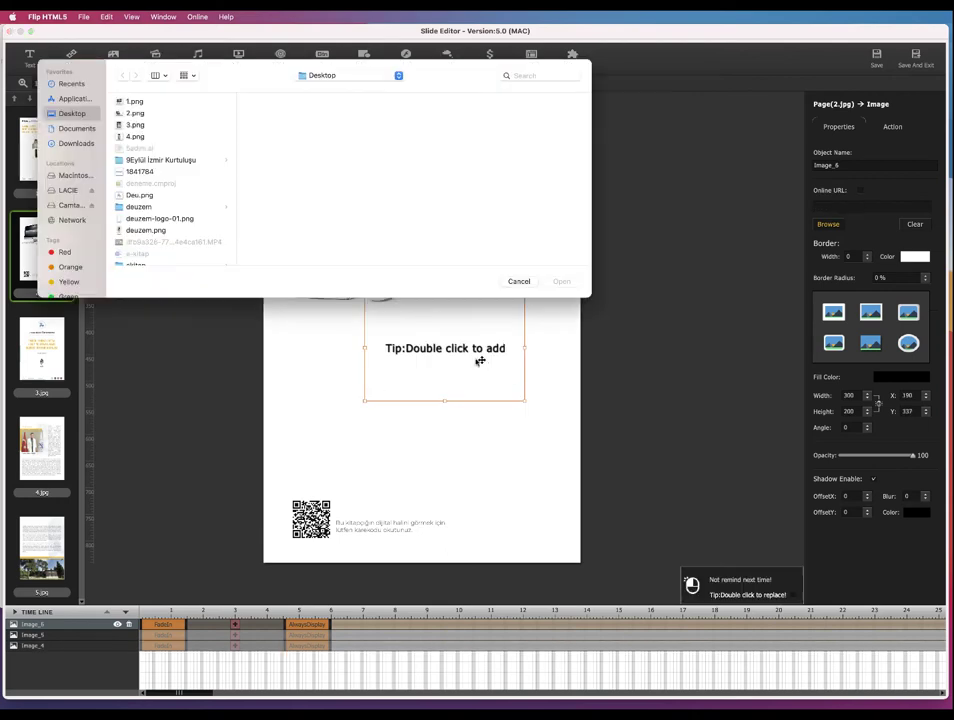
pyautogui.click(143, 126)
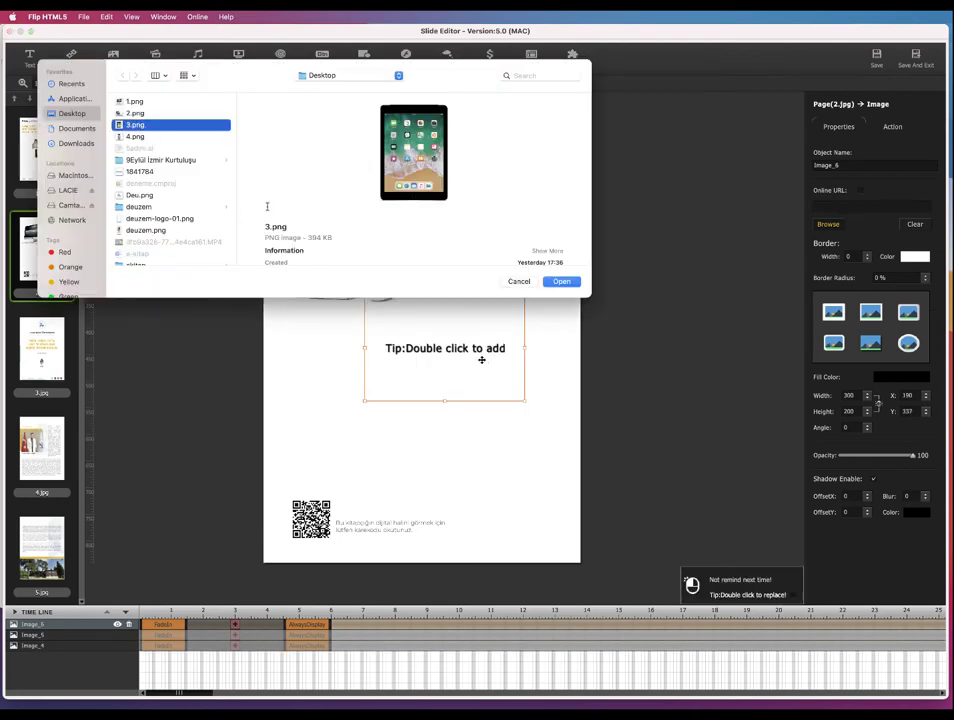
pyautogui.click(561, 281)
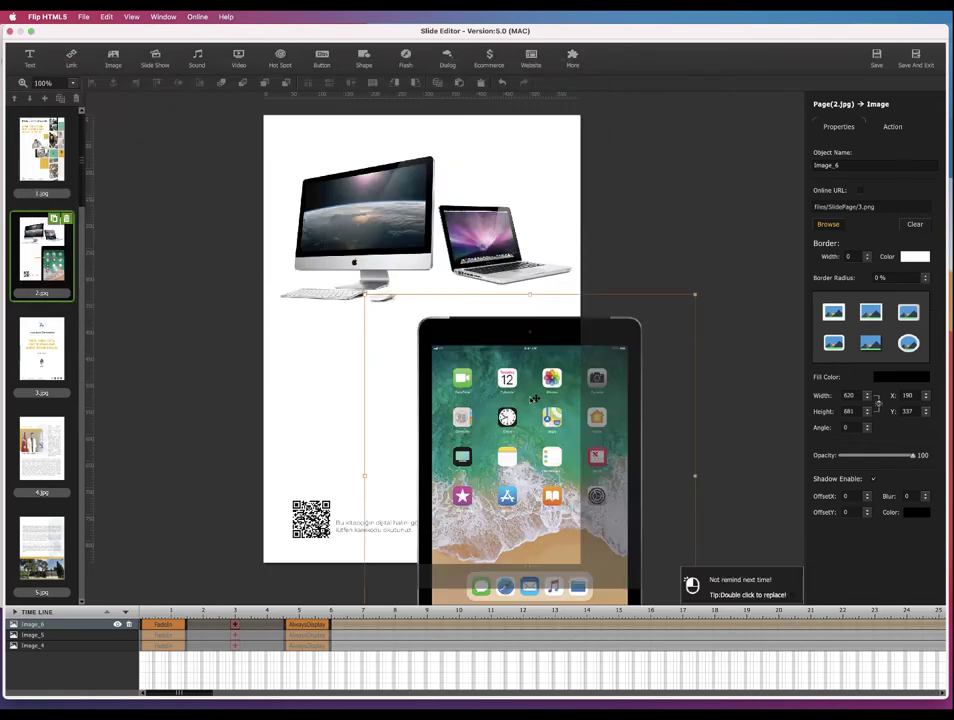
# Set the tablet image's width to 300 and move it below the desktop computer at about X 90, Y 369
pyautogui.click(855, 396)
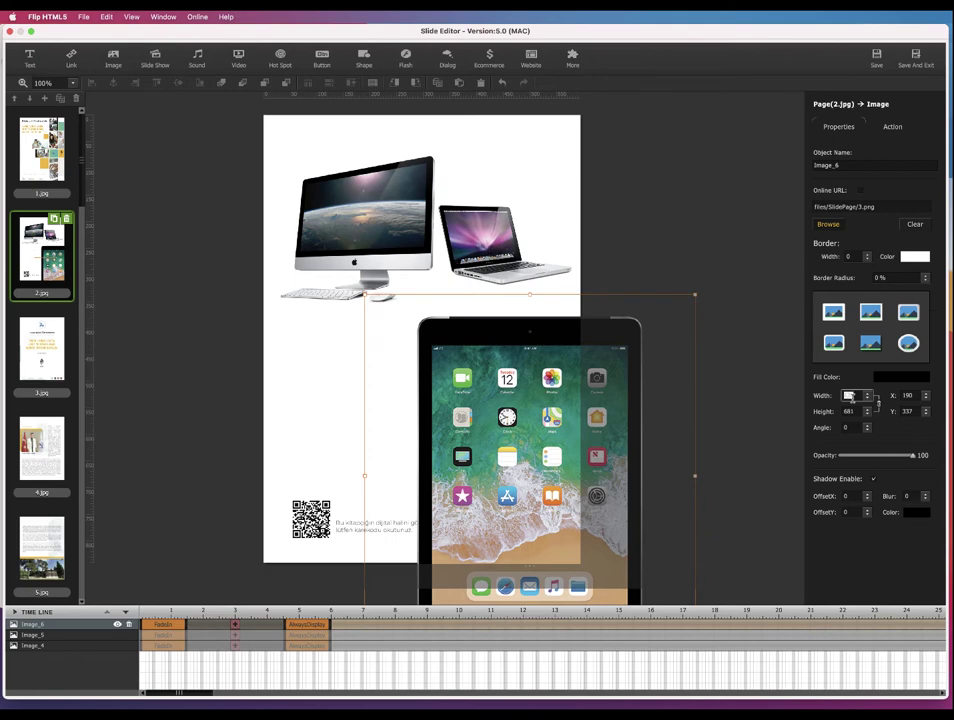
pyautogui.press('Return')
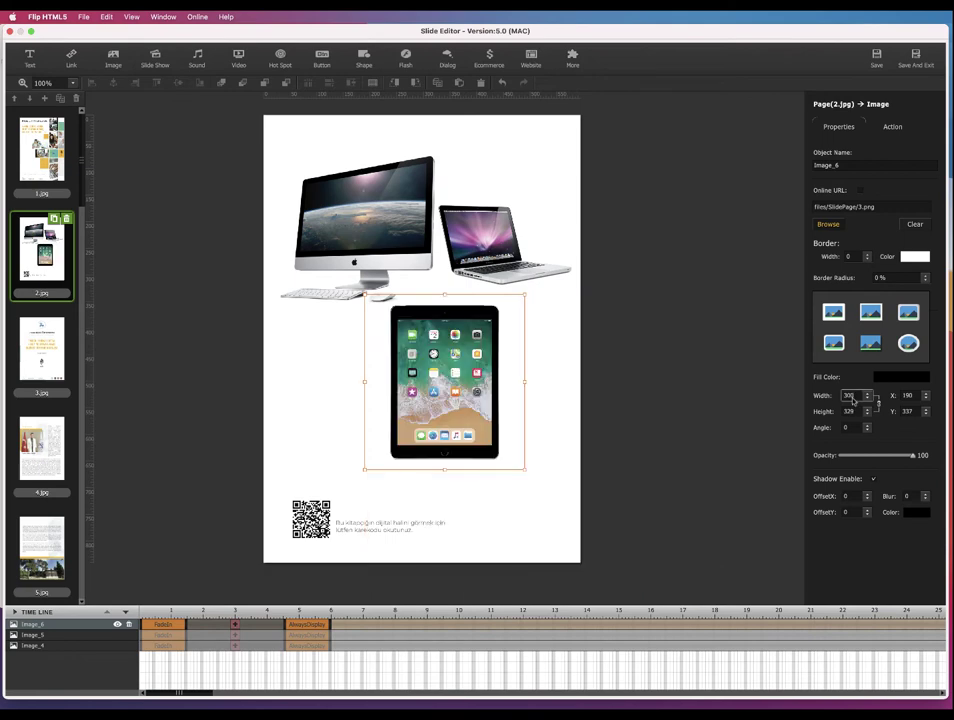
pyautogui.moveTo(444, 380); pyautogui.dragTo(391, 390)
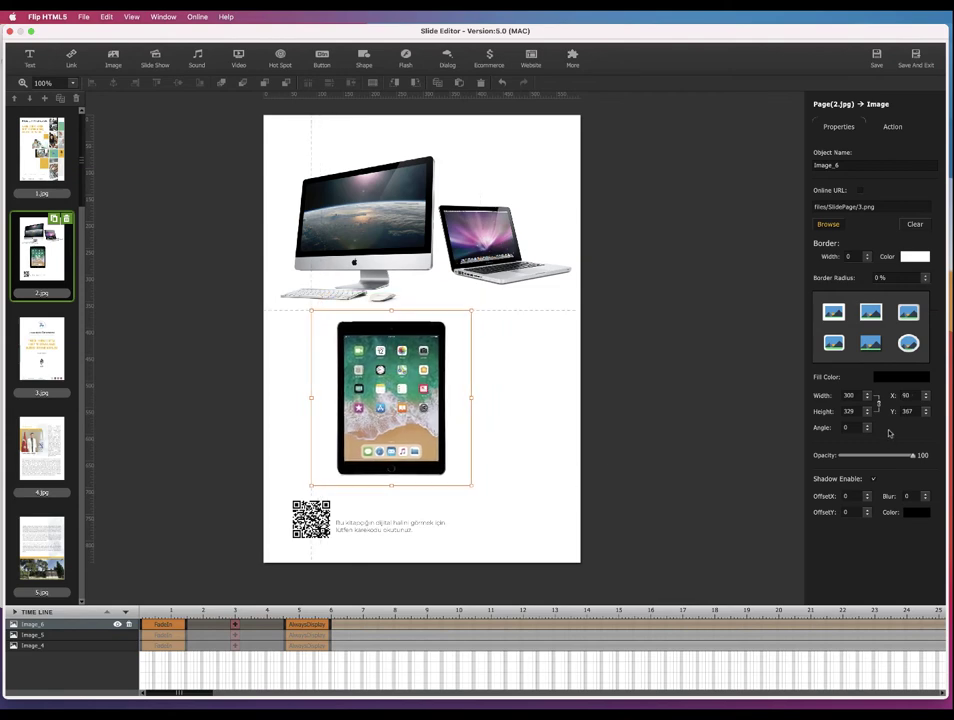
pyautogui.press('Down')
pyautogui.press('Down')
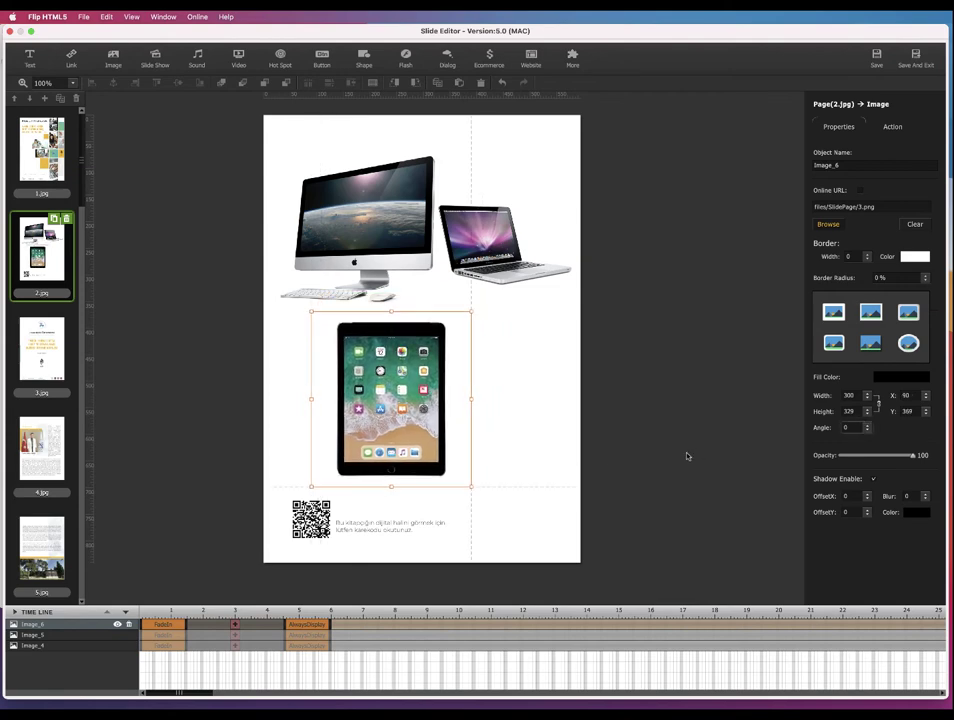
# Set the tablet image's width to 250 and nudge it down and right to X 116, Y 399
pyautogui.doubleClick(848, 396)
pyautogui.write('250')
pyautogui.press('Return')
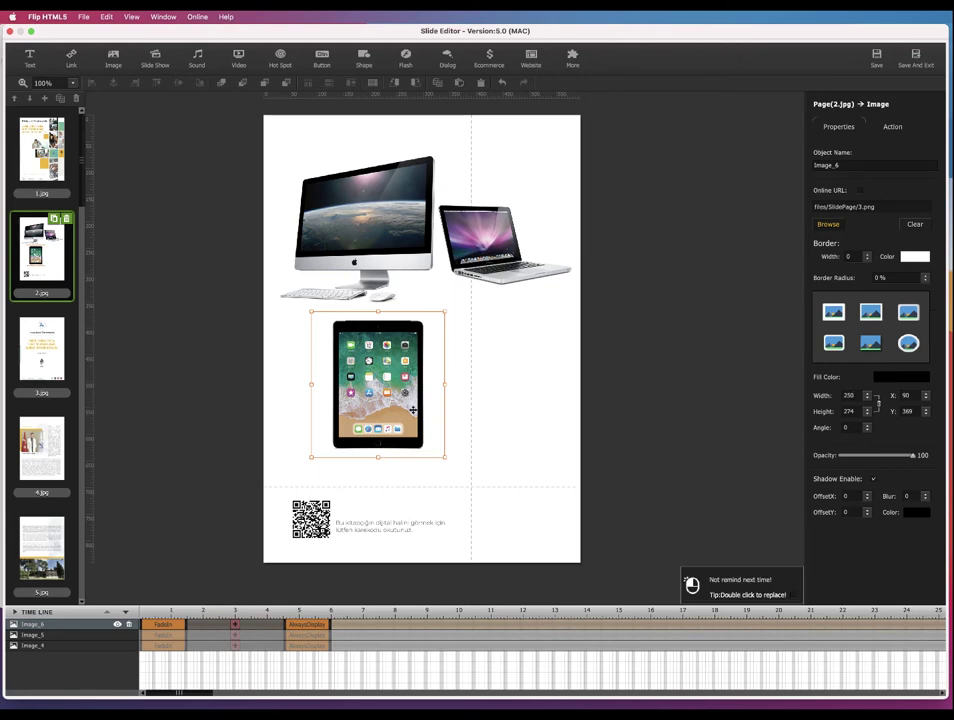
pyautogui.press('Down')
pyautogui.press('Down')
pyautogui.press('Down')
pyautogui.press('Down')
pyautogui.press('Right')
pyautogui.press('Right')
pyautogui.press('Right')
pyautogui.press('Right')
pyautogui.press('Right')
pyautogui.press('Right')
pyautogui.press('Right')
pyautogui.press('Right')
pyautogui.press('Right')
pyautogui.press('Right')
pyautogui.press('Right')
pyautogui.press('Right')
pyautogui.press('Right')
pyautogui.press('Right')
pyautogui.press('Right')
pyautogui.press('Right')
pyautogui.press('Right')
pyautogui.press('Right')
pyautogui.press('Right')
pyautogui.press('Right')
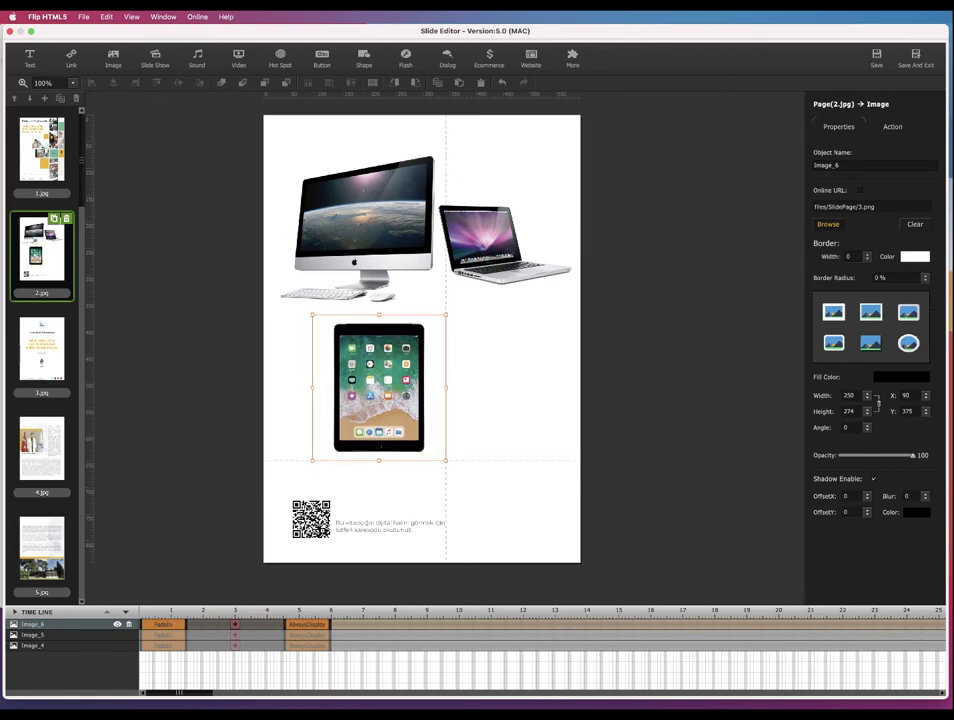
pyautogui.press('Down')
pyautogui.press('Down')
pyautogui.press('Down')
pyautogui.press('Down')
pyautogui.press('Down')
pyautogui.press('Down')
pyautogui.press('Down')
pyautogui.press('Down')
pyautogui.press('Down')
pyautogui.press('Down')
pyautogui.press('Down')
pyautogui.press('Down')
pyautogui.press('Down')
pyautogui.press('Down')
pyautogui.press('Down')
pyautogui.press('Down')
pyautogui.press('Down')
pyautogui.press('Down')
pyautogui.press('Down')
pyautogui.press('Down')
pyautogui.press('Down')
pyautogui.press('Down')
pyautogui.press('Right')
pyautogui.press('Right')
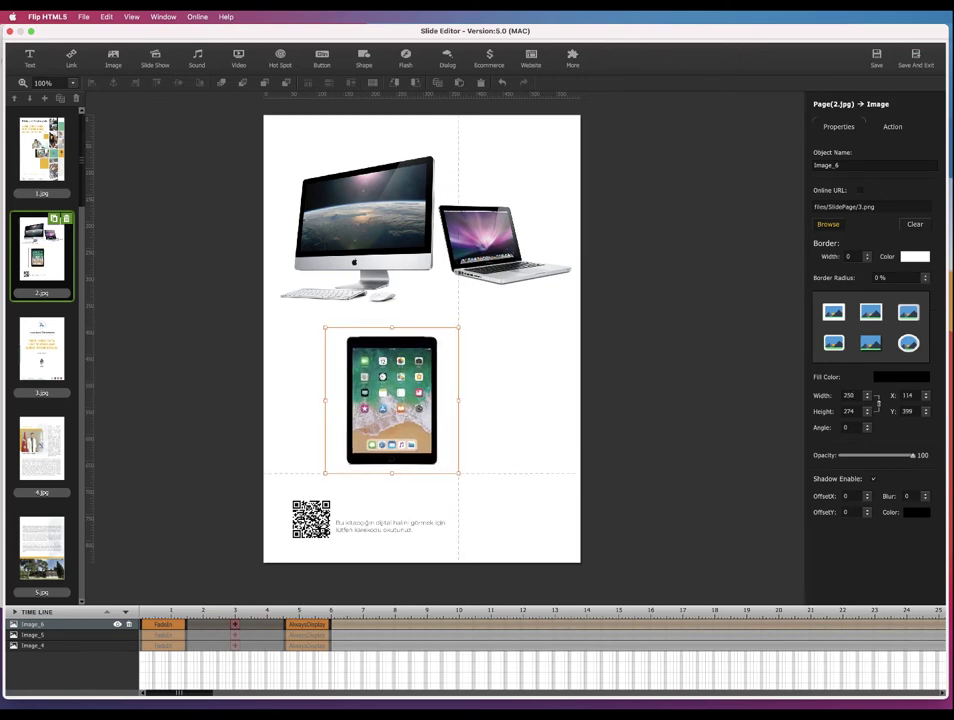
# Insert the local image 4.png from the Desktop as a fourth image on page 2.jpg
pyautogui.click(124, 55)
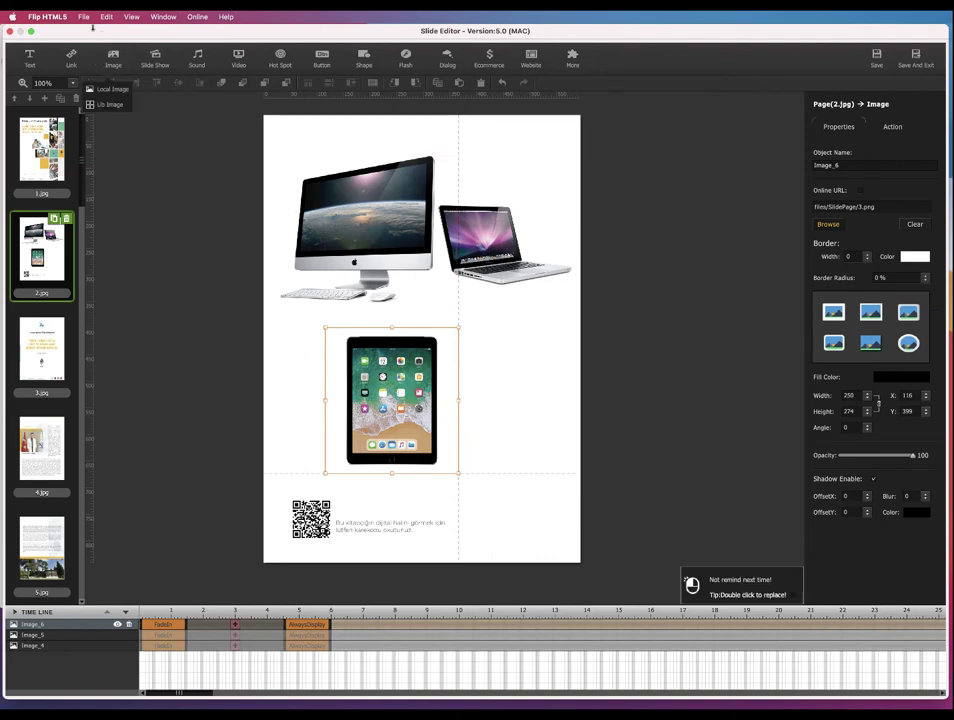
pyautogui.click(88, 26)
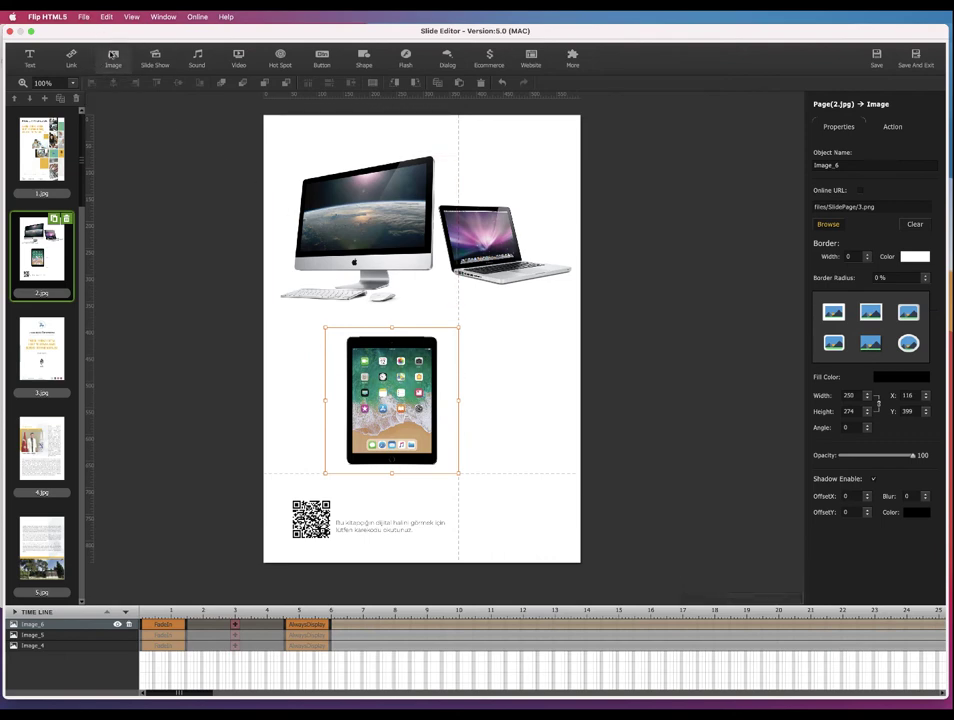
pyautogui.click(113, 58)
pyautogui.click(116, 90)
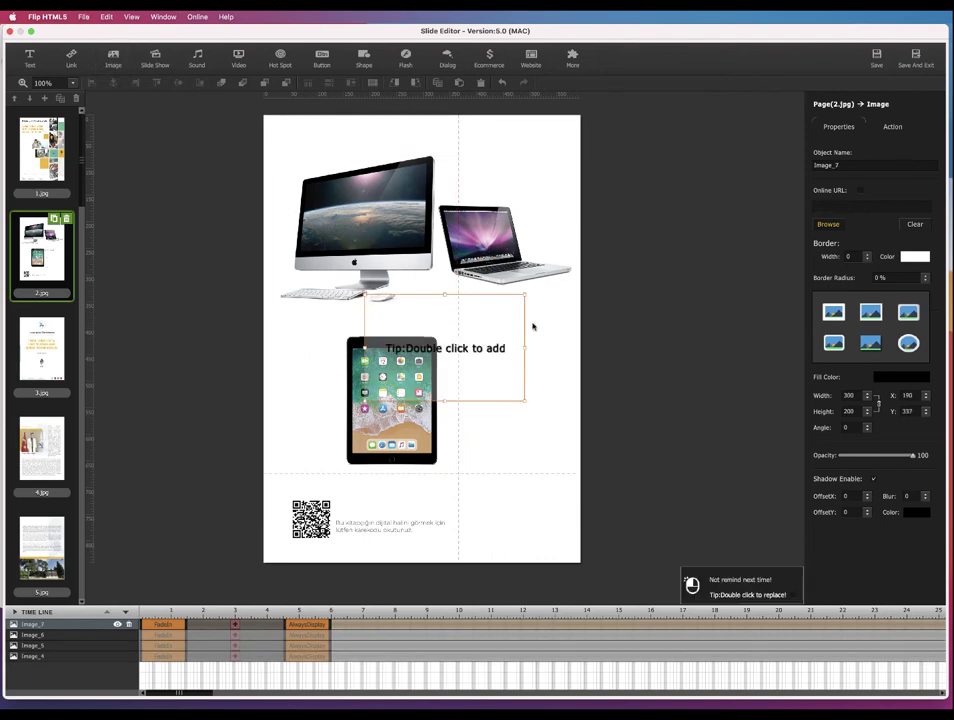
pyautogui.doubleClick(491, 330)
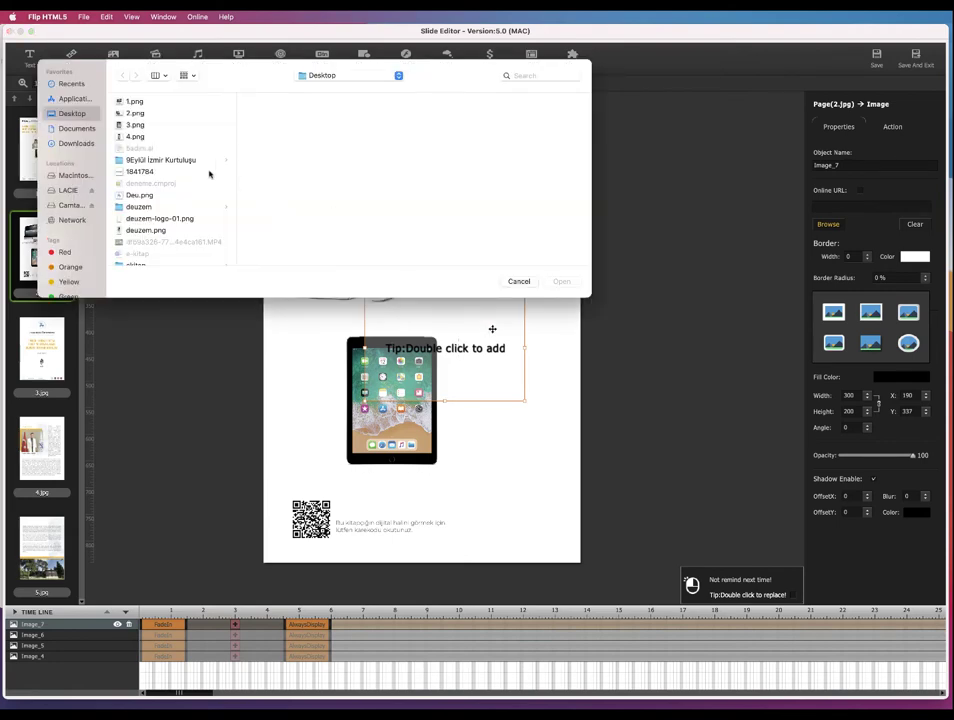
pyautogui.click(140, 137)
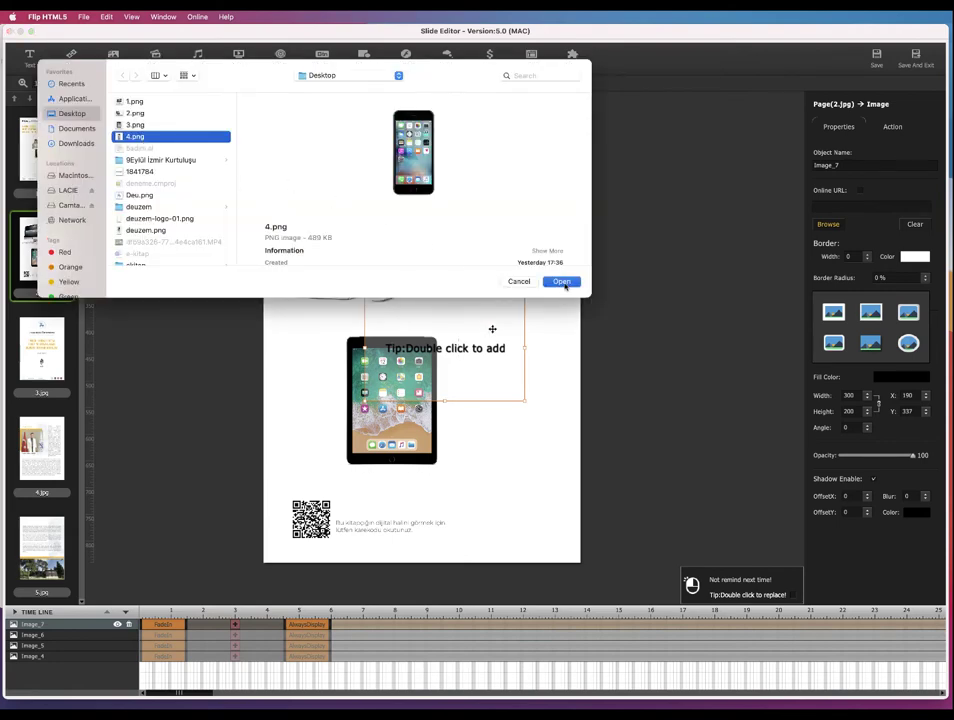
pyautogui.click(562, 281)
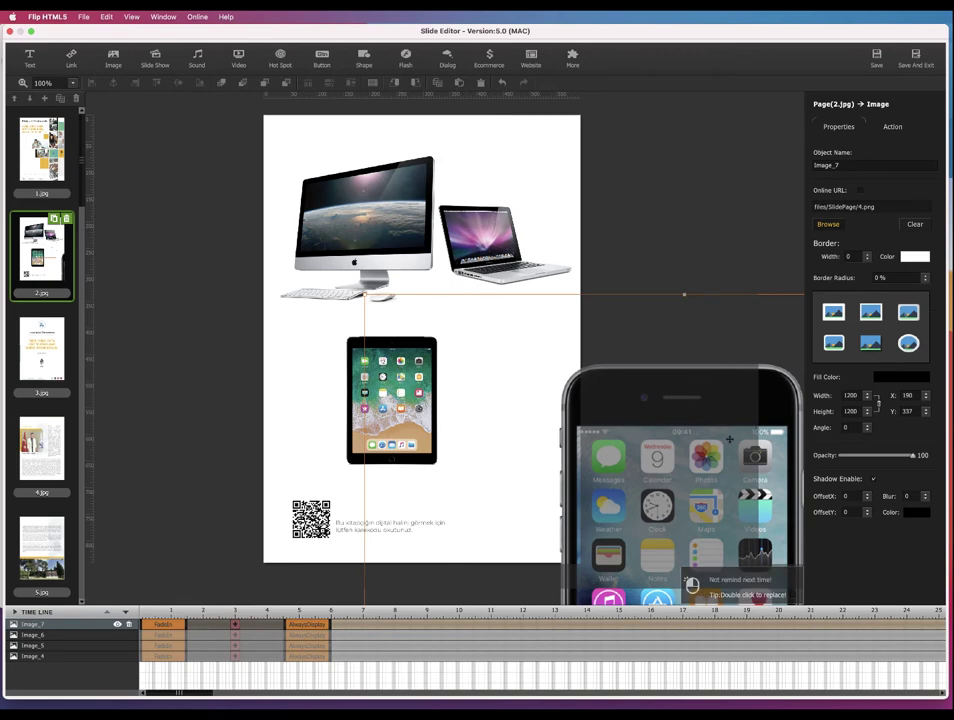
# Resize the phone image to 200 wide and 199 high and place it over the tablet's lower right corner at about X 234, Y 479
pyautogui.doubleClick(858, 396)
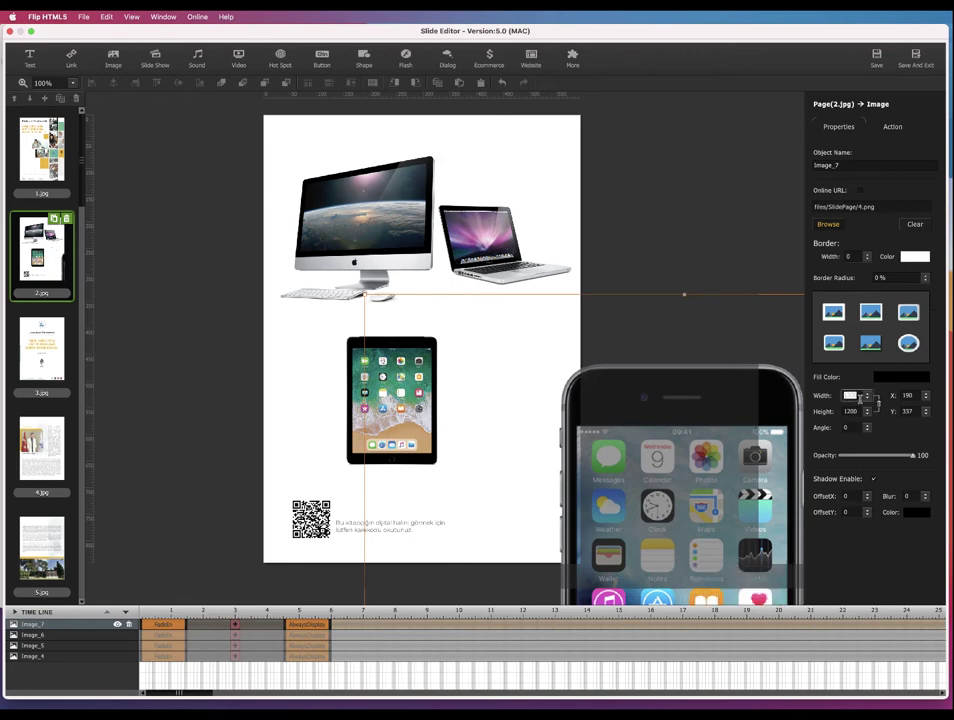
pyautogui.write('200')
pyautogui.press('Return')
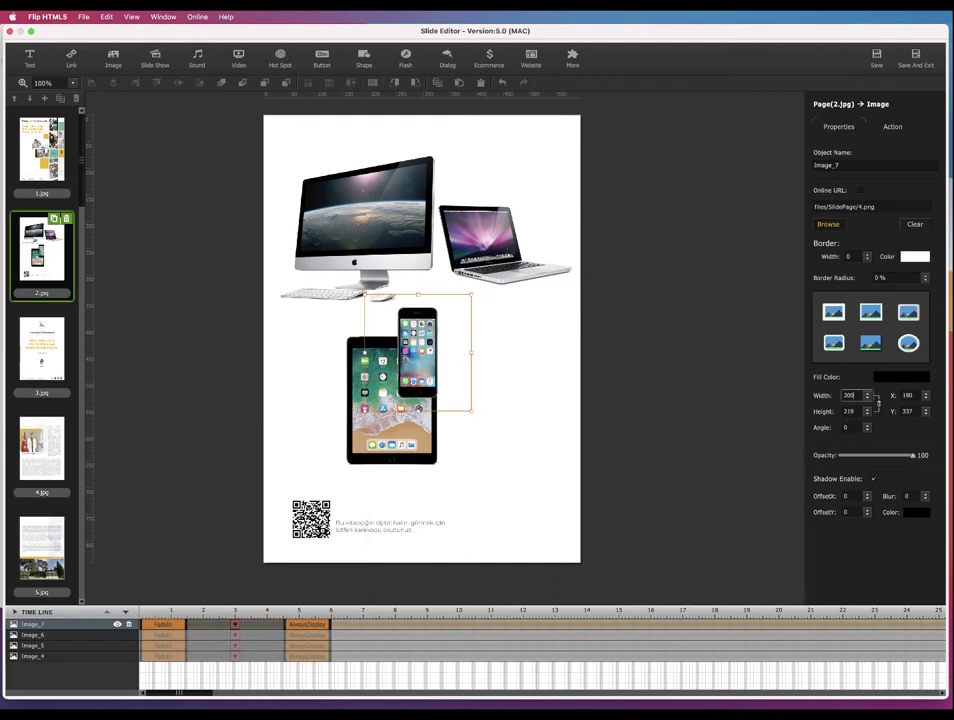
pyautogui.click(453, 388)
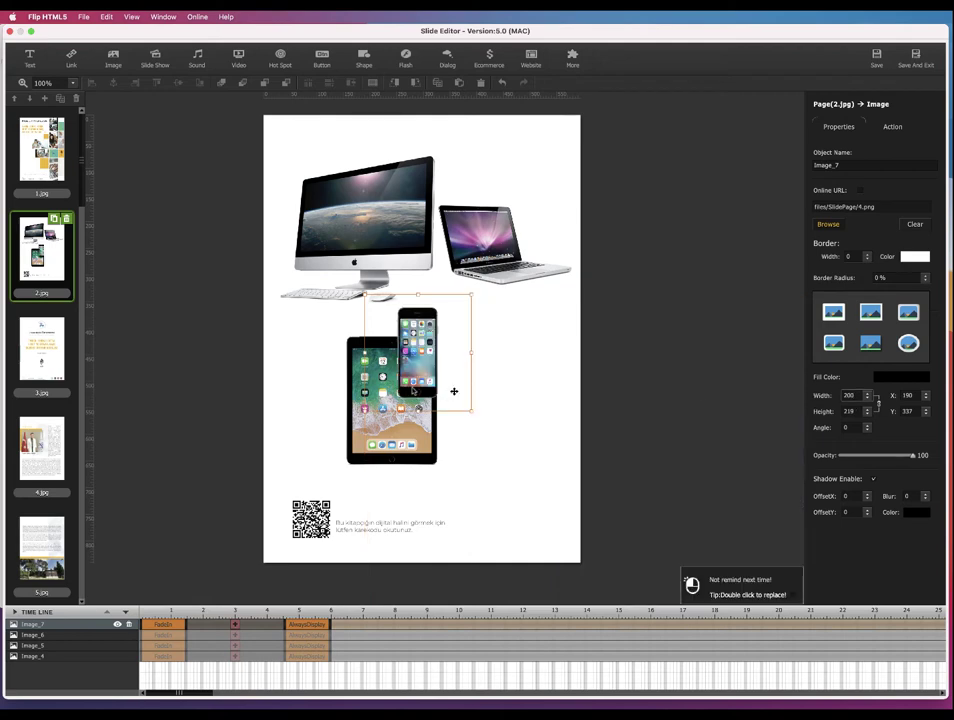
pyautogui.moveTo(421, 297); pyautogui.dragTo(420, 306)
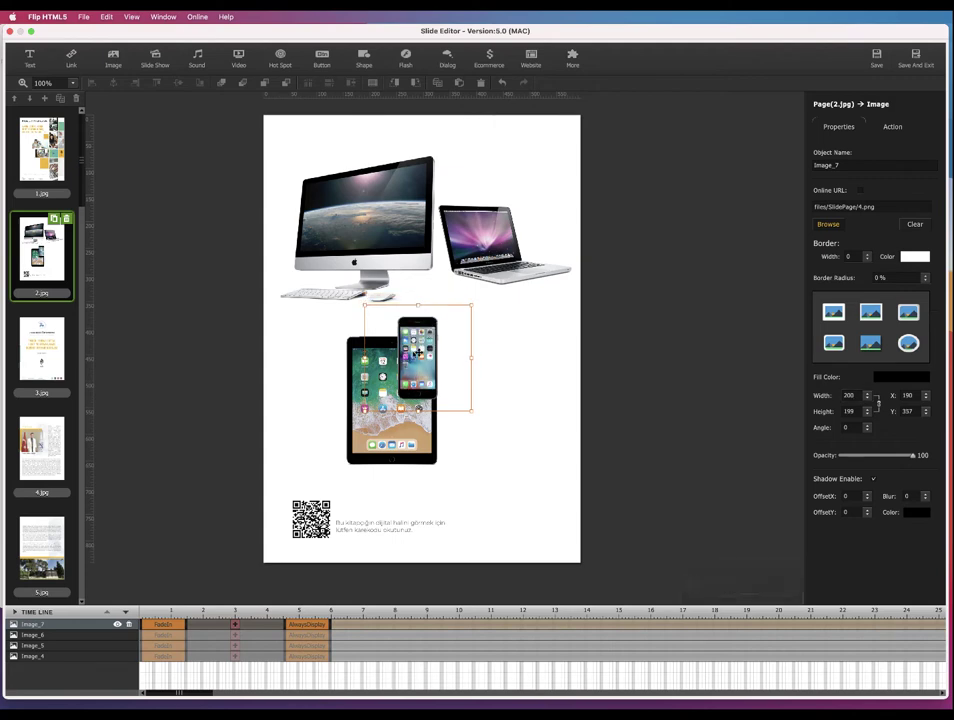
pyautogui.moveTo(418, 350); pyautogui.dragTo(440, 414)
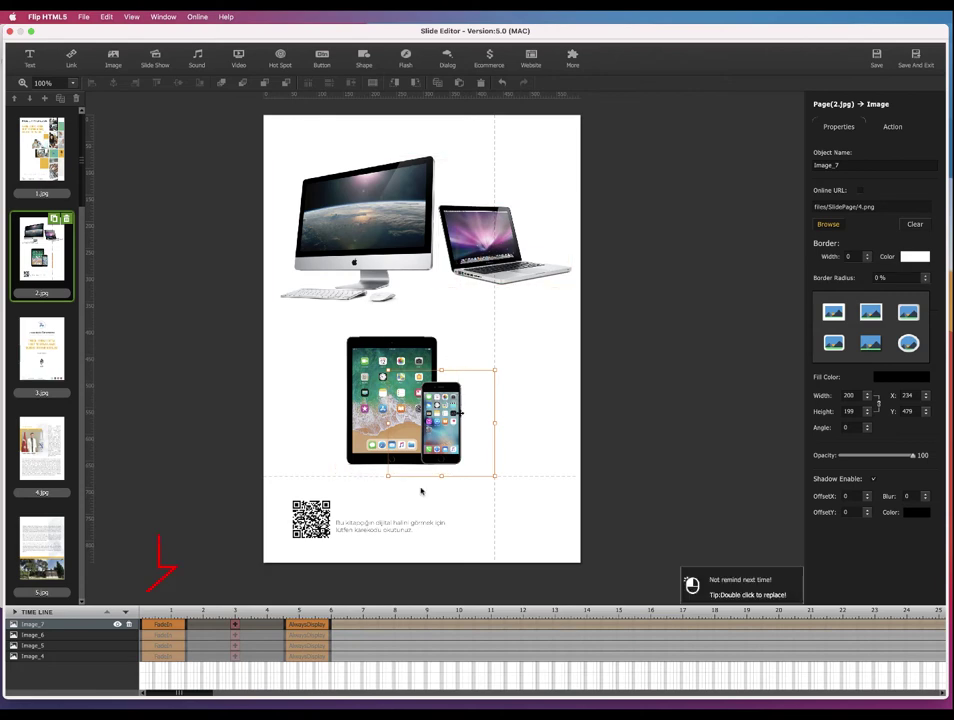
# Set the entrance animation of the desktop computer image to MoveInFromLeft and of the laptop image to MoveInFromRight
pyautogui.click(174, 659)
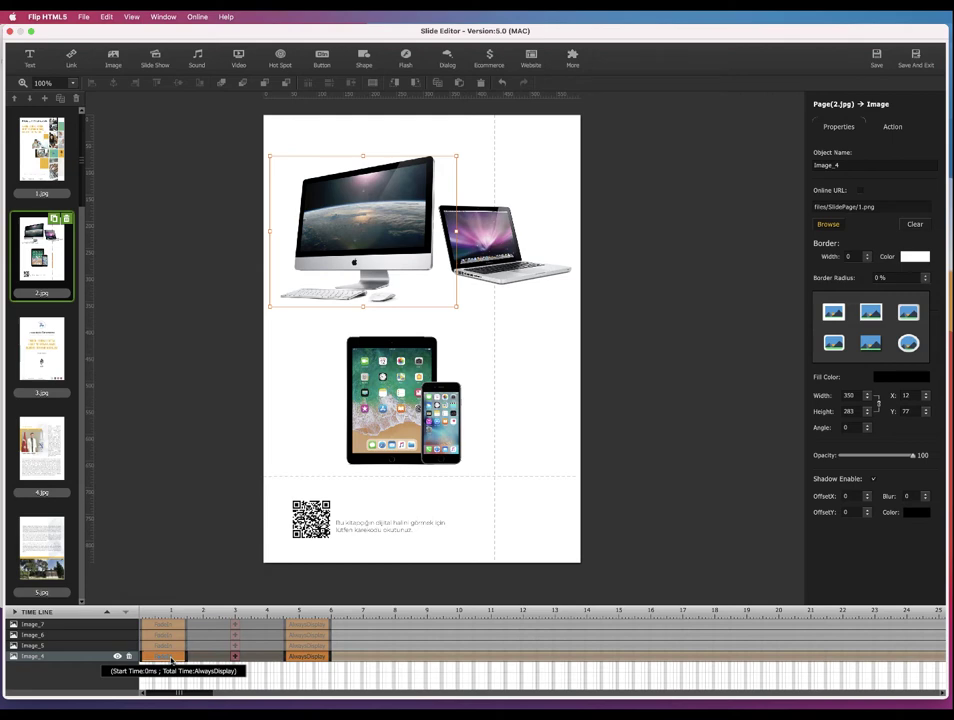
pyautogui.click(172, 655)
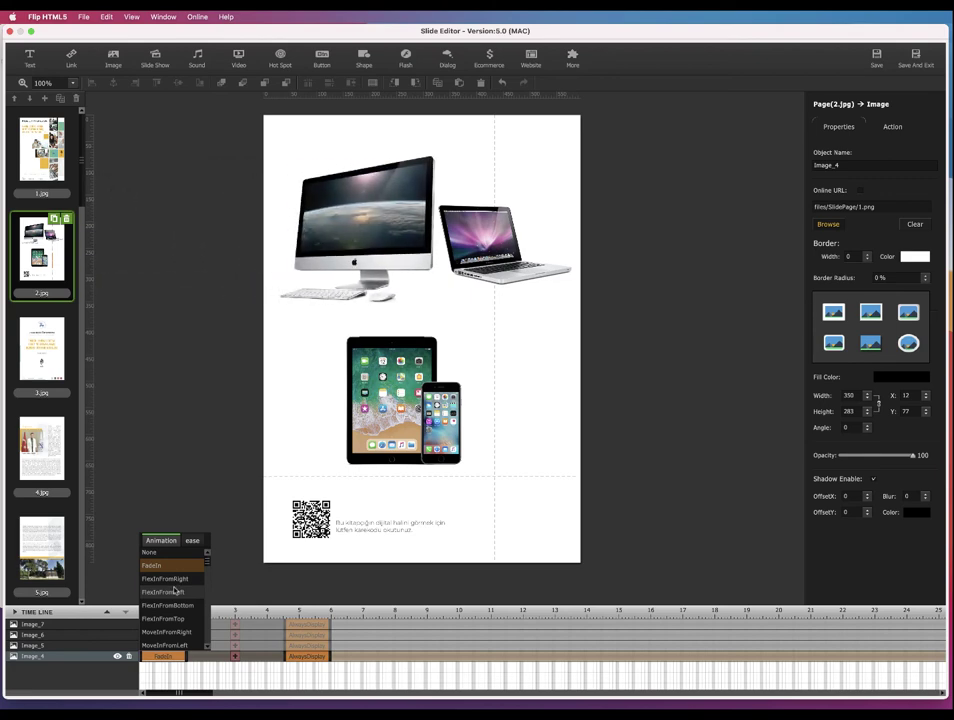
pyautogui.click(168, 645)
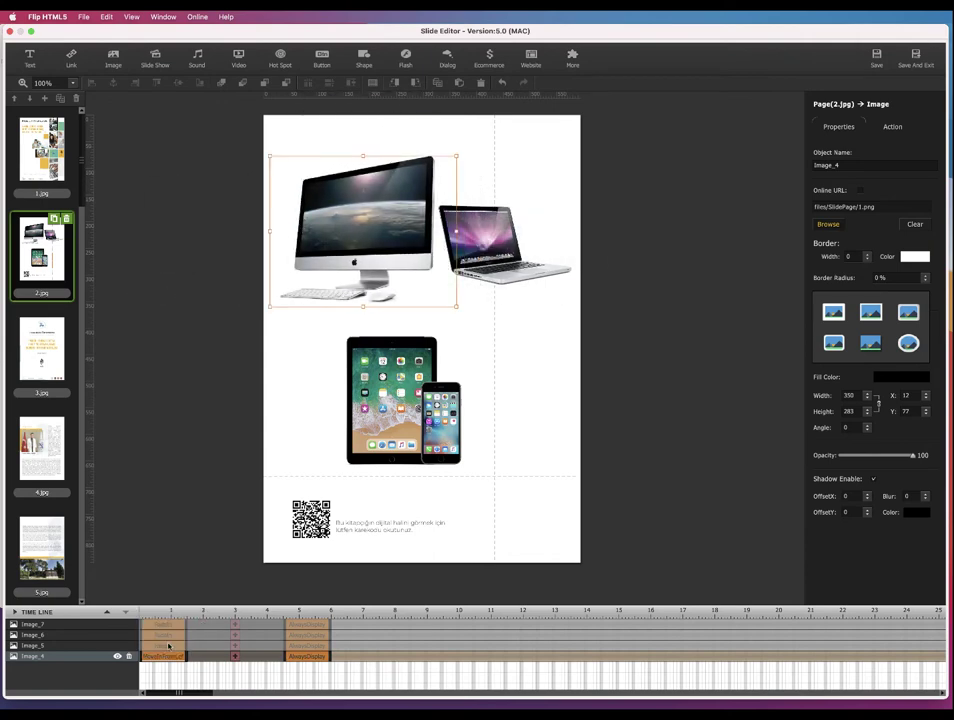
pyautogui.click(168, 646)
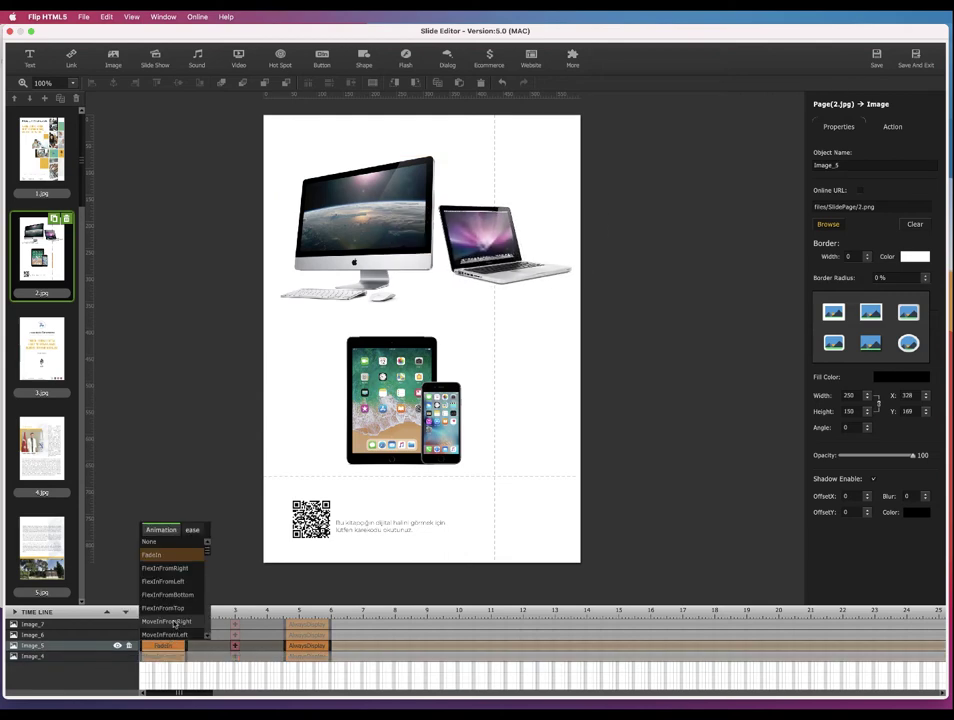
pyautogui.click(172, 622)
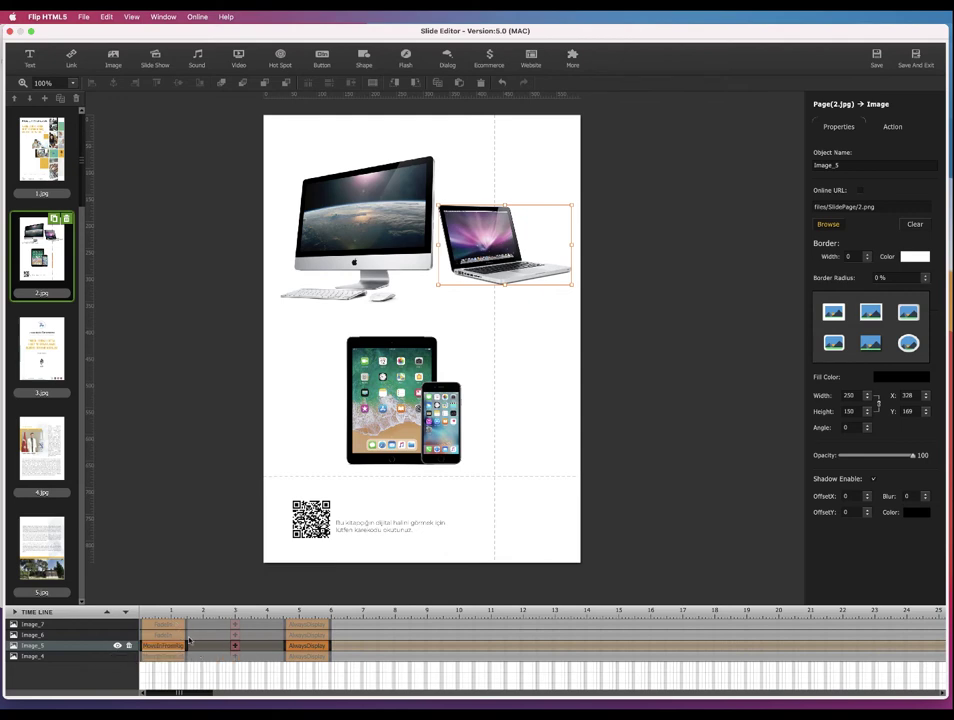
# Delay the entrance animations on the timeline so the tablet image starts at about 1.5 seconds and the phone image at about 3 seconds
pyautogui.click(172, 636)
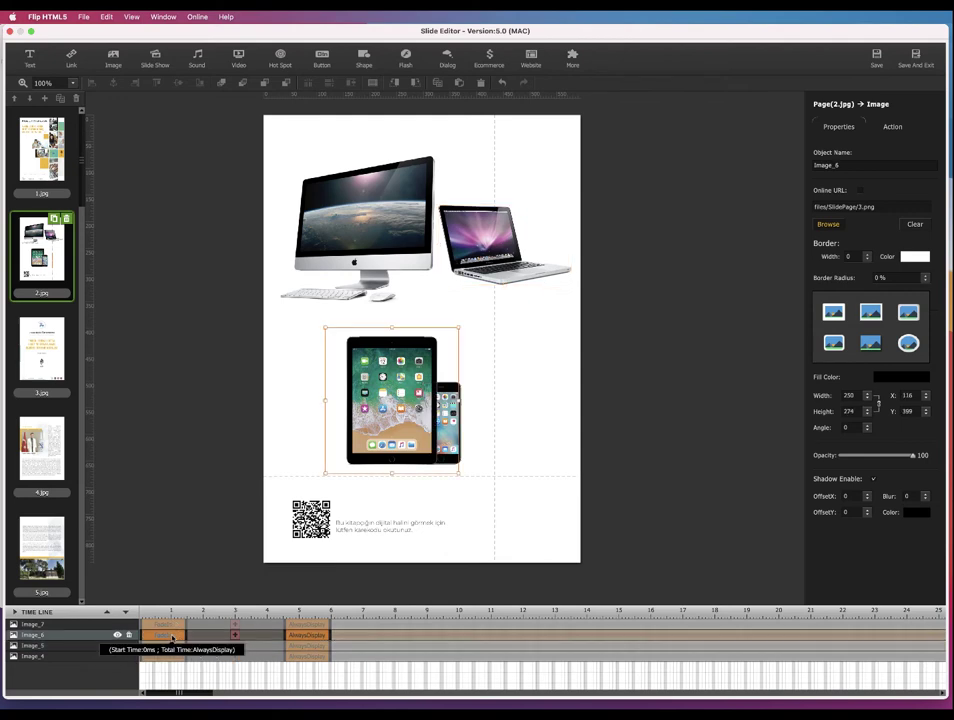
pyautogui.moveTo(172, 638); pyautogui.dragTo(213, 636)
pyautogui.click(184, 626)
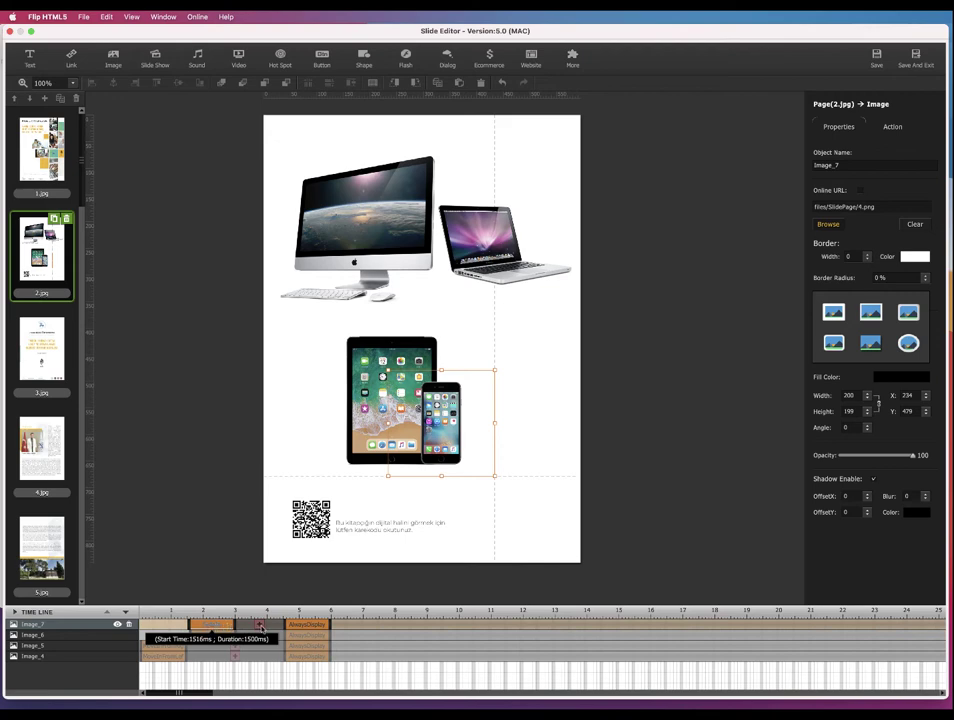
pyautogui.click(260, 625)
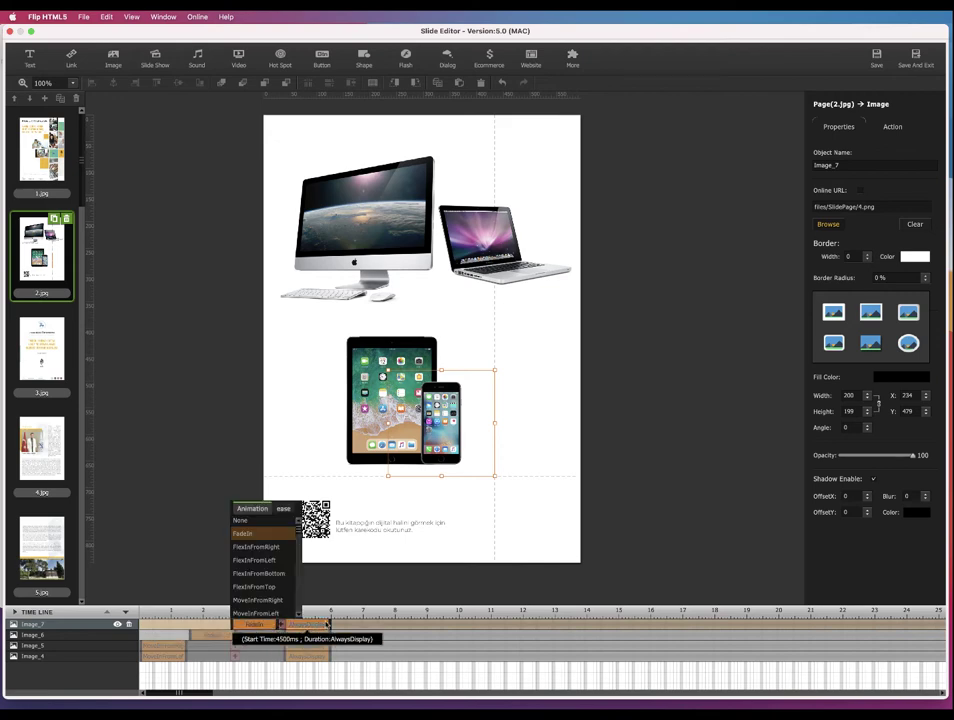
pyautogui.click(314, 632)
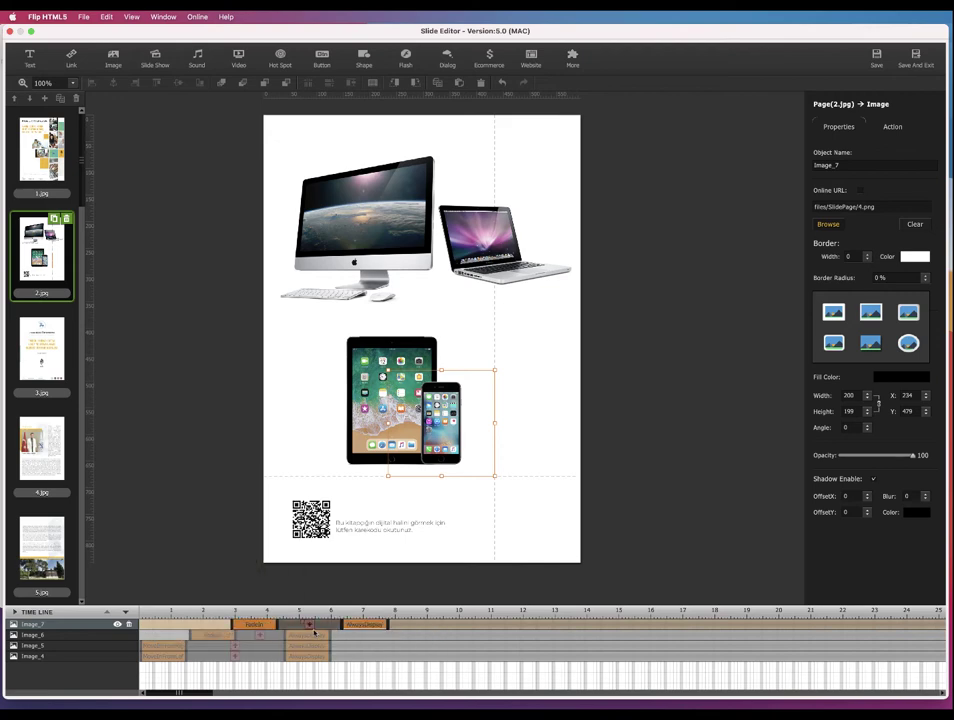
# Set the tablet image's entrance animation to FlexInFromBottom
pyautogui.click(235, 637)
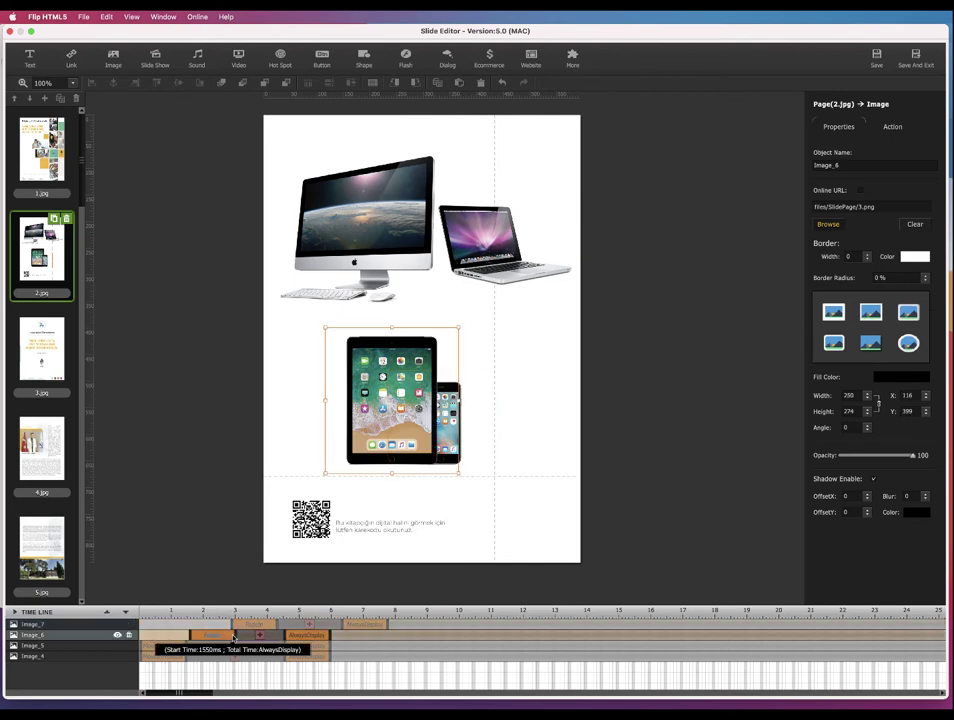
pyautogui.click(216, 637)
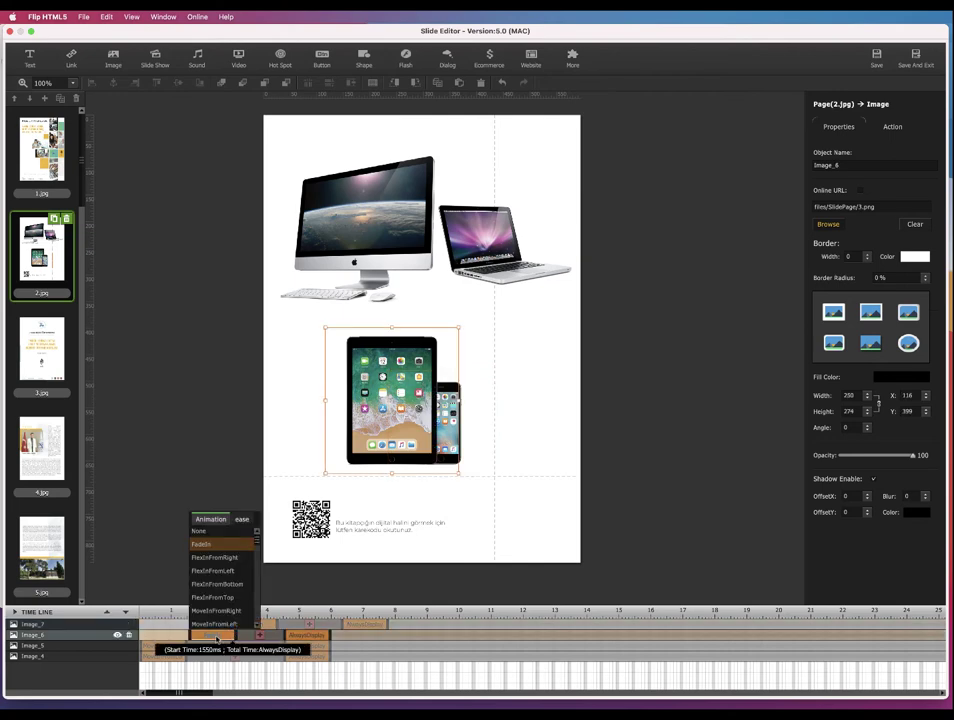
pyautogui.click(224, 583)
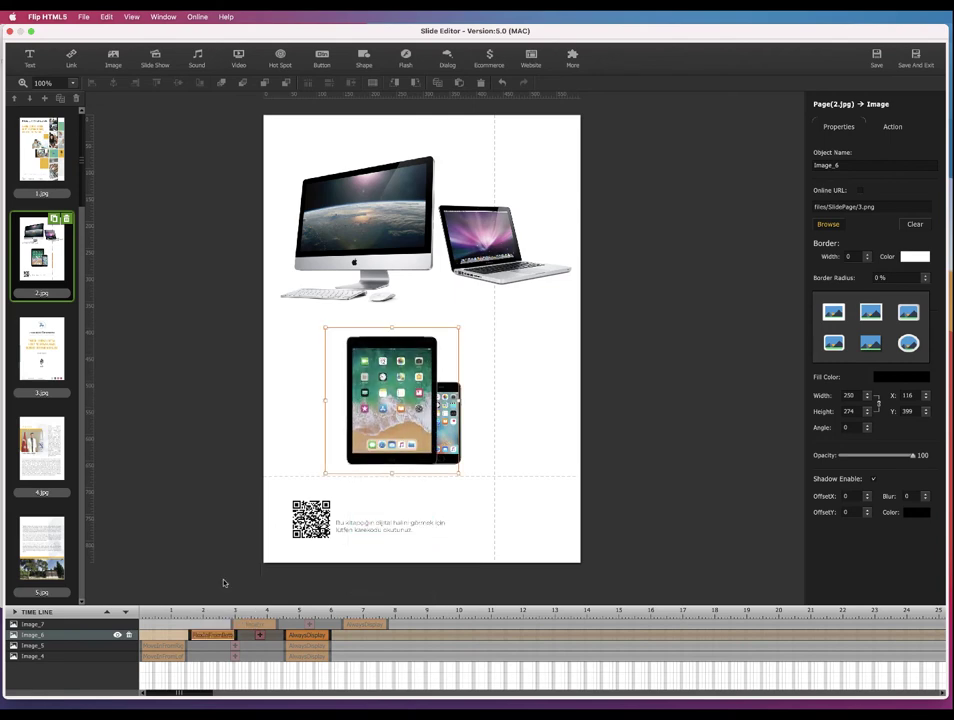
# Set the phone image's entrance animation to FlexInFromLeft and add a Jump emphasis effect after it on the timeline
pyautogui.click(253, 625)
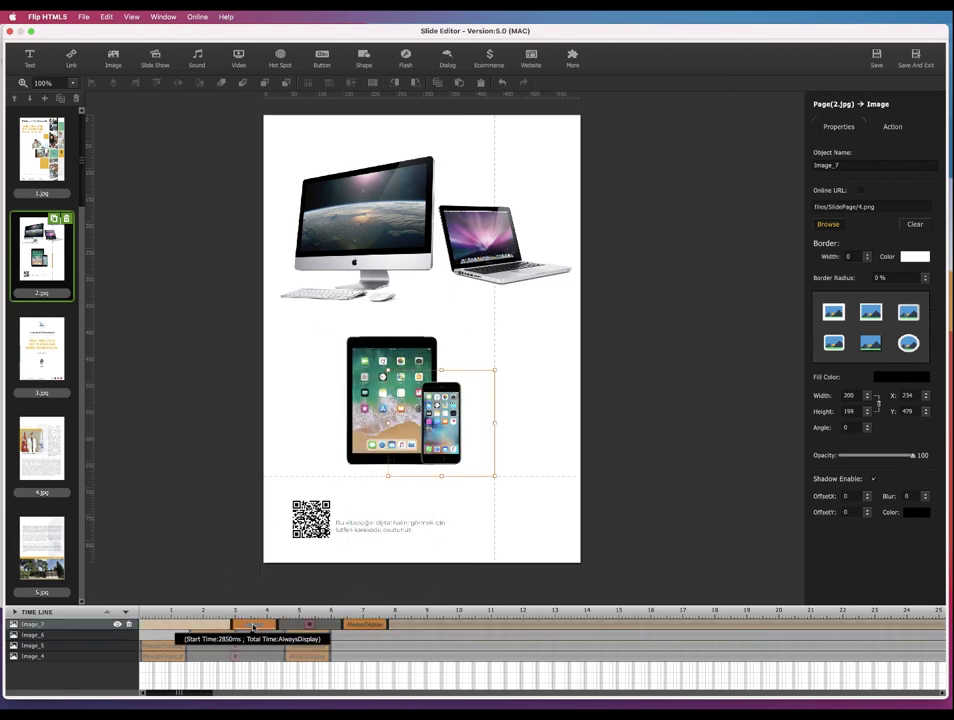
pyautogui.click(253, 625)
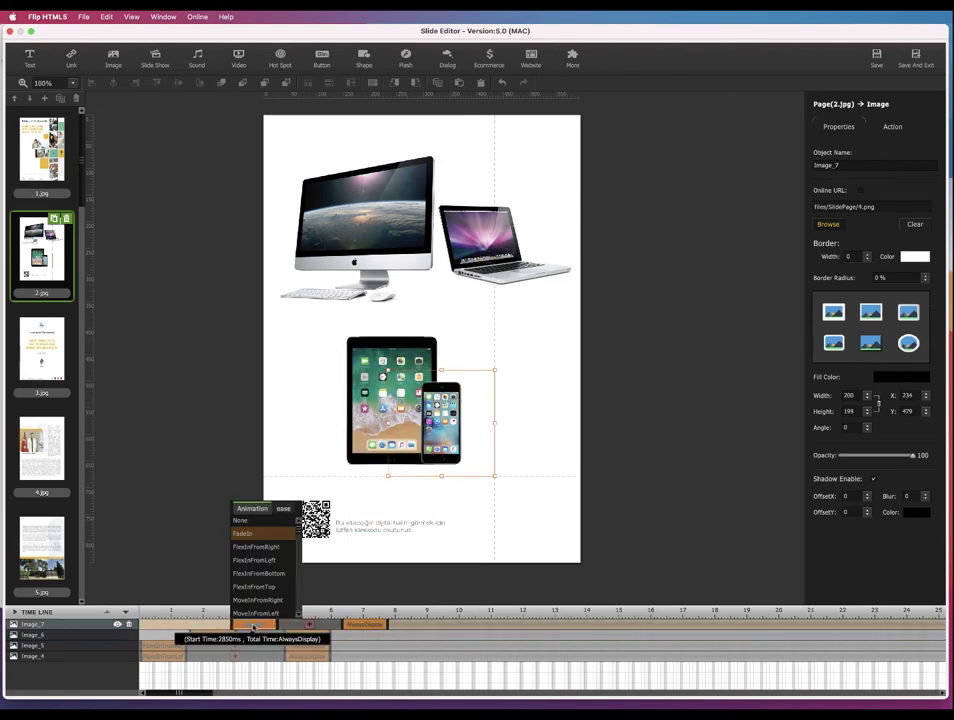
pyautogui.click(256, 560)
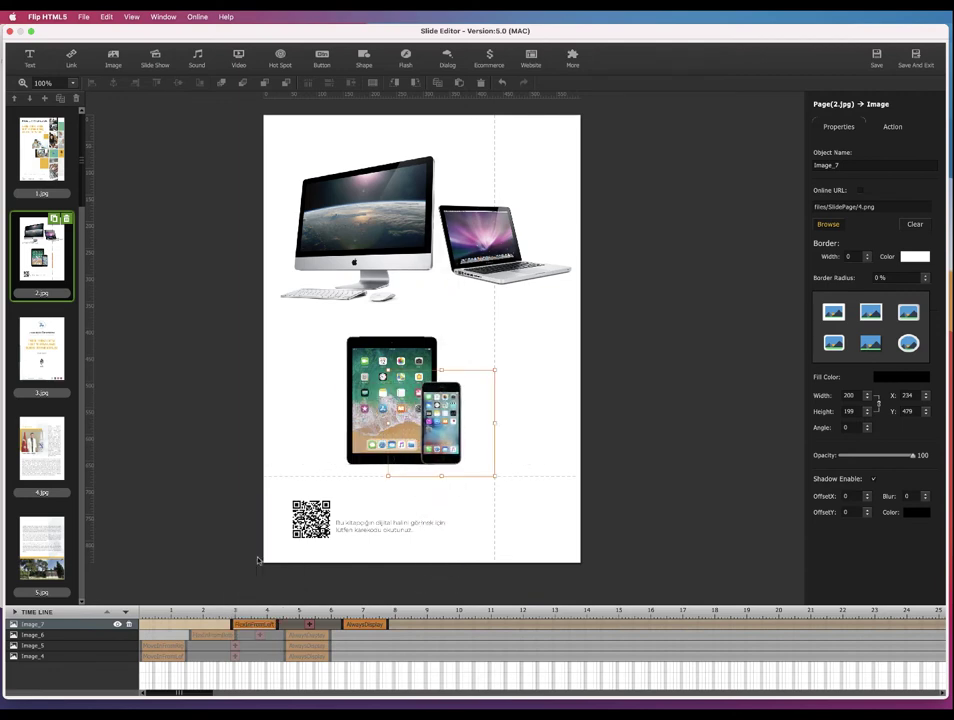
pyautogui.click(310, 624)
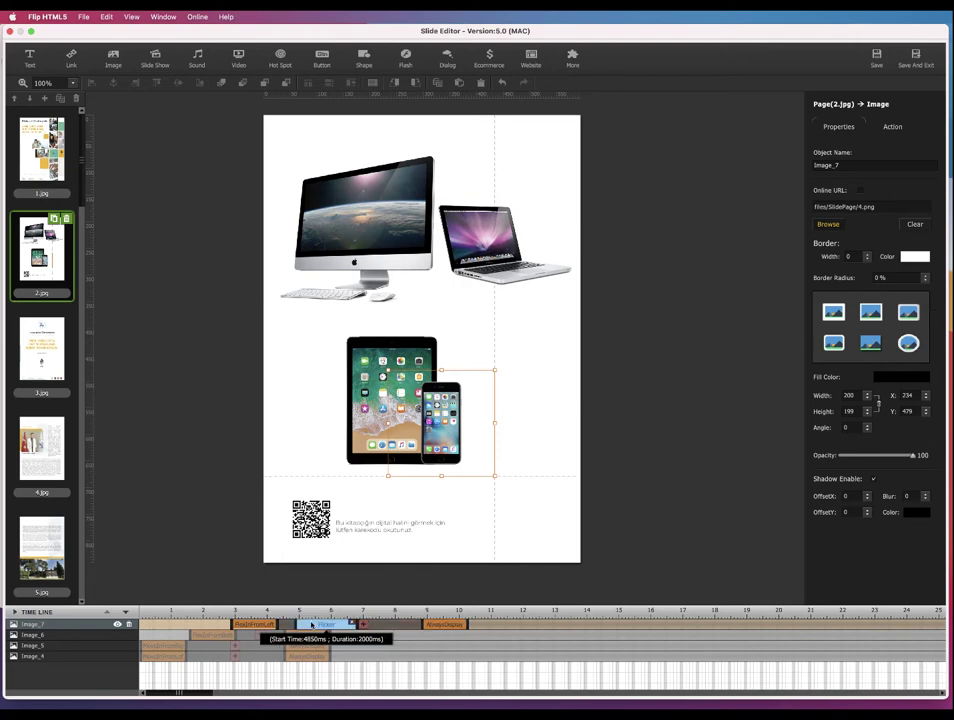
pyautogui.click(314, 624)
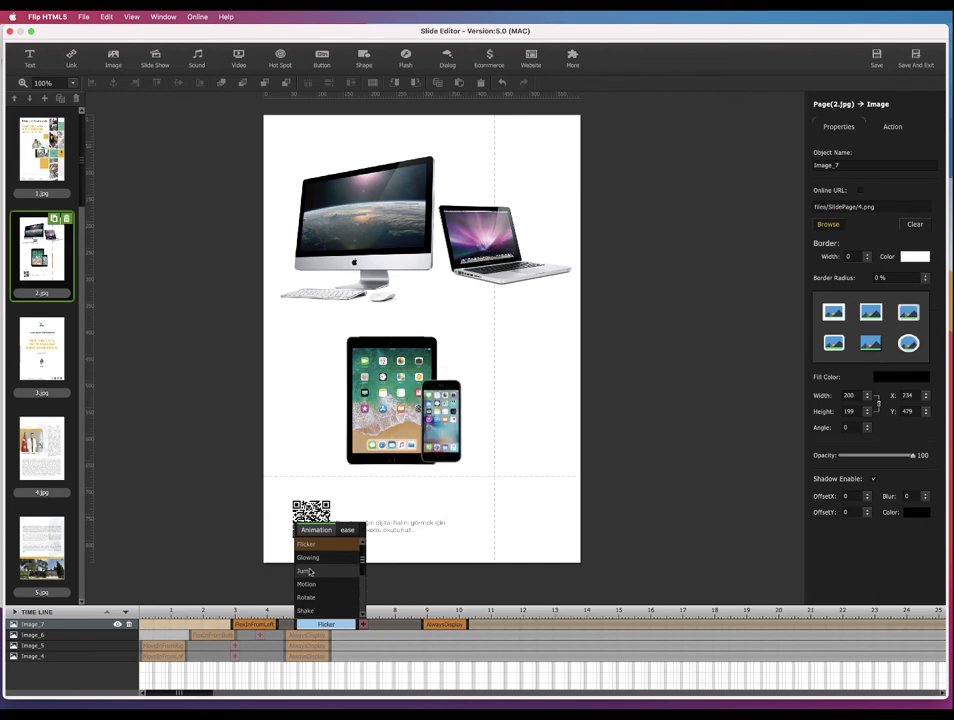
pyautogui.click(311, 573)
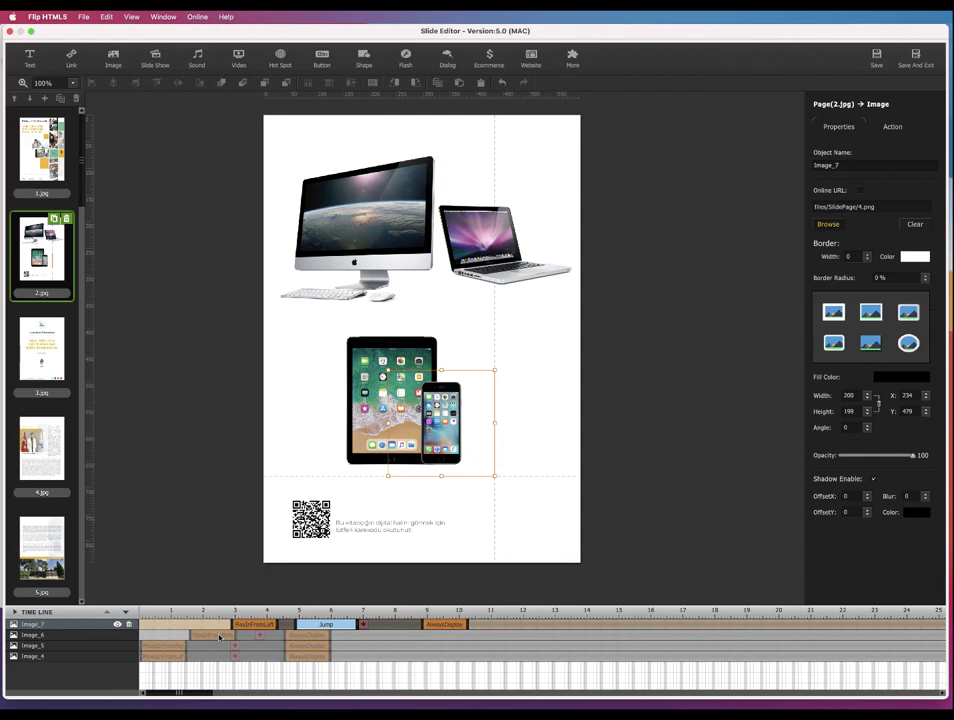
# Add a Glowing emphasis effect to the tablet image after its entrance animation
pyautogui.click(259, 637)
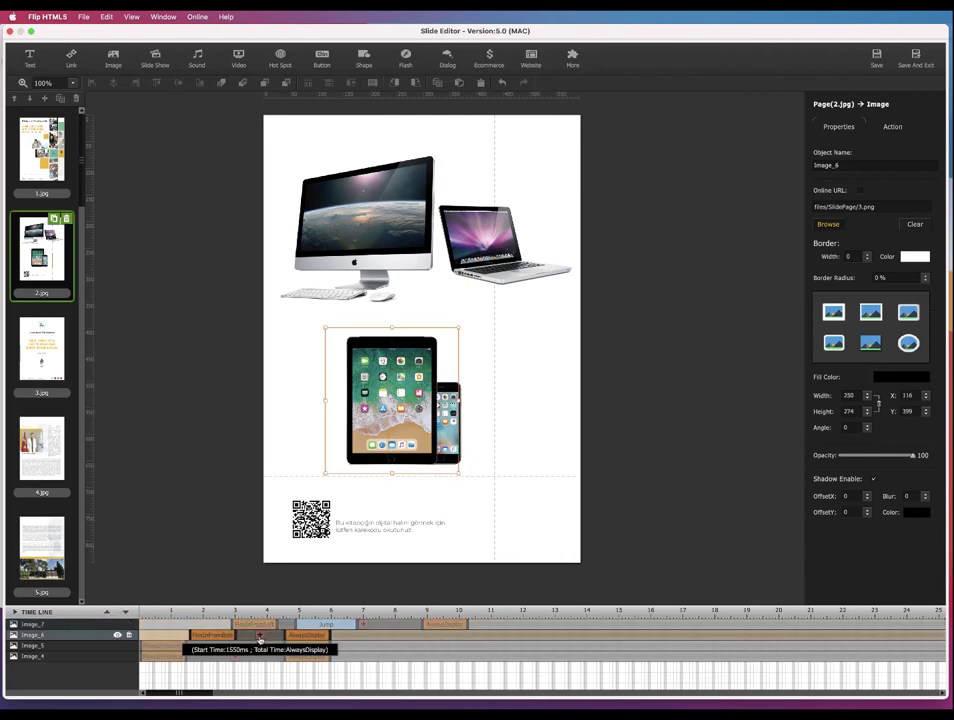
pyautogui.click(259, 637)
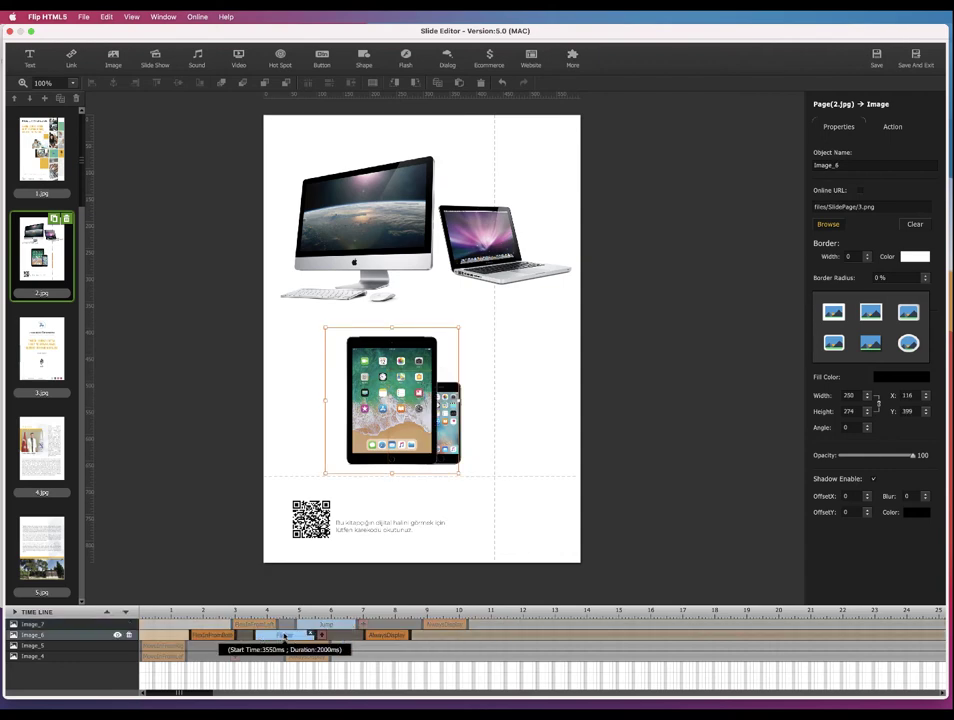
pyautogui.click(285, 635)
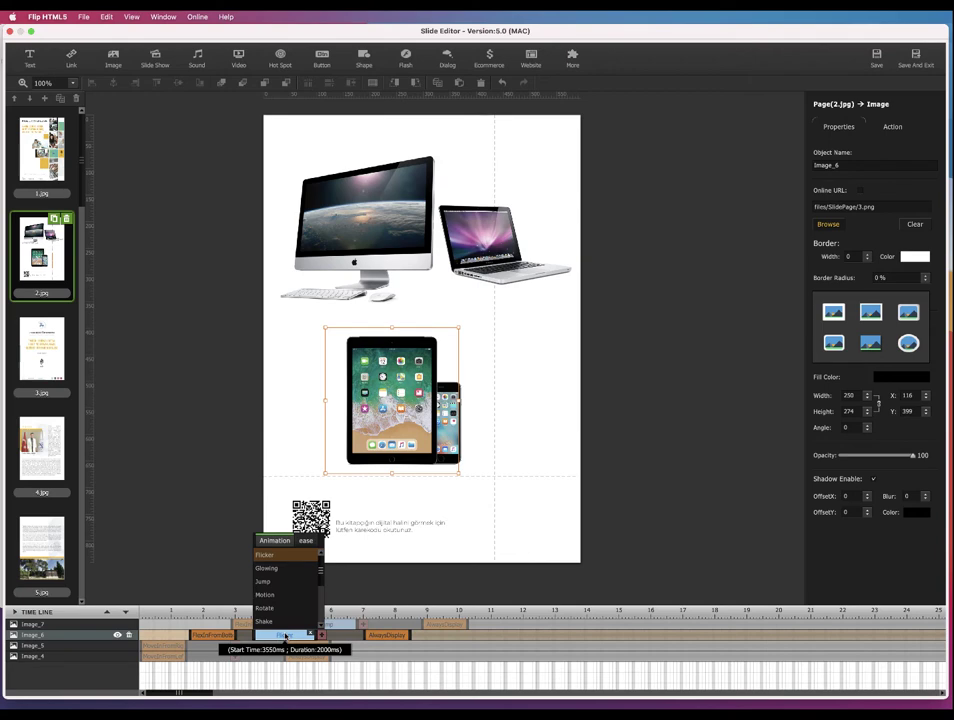
pyautogui.click(280, 569)
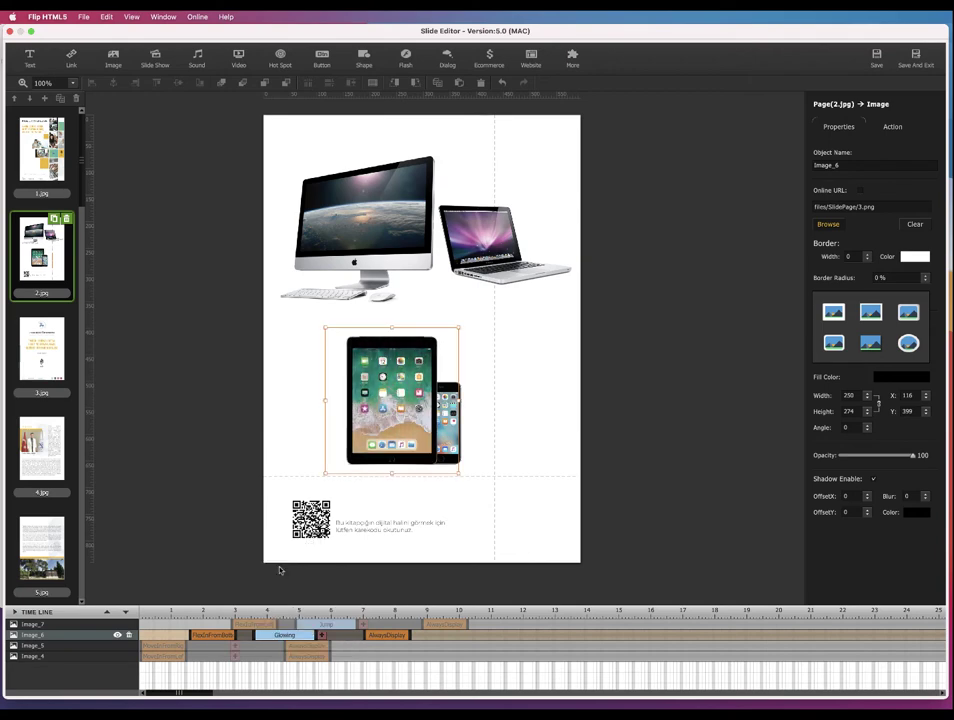
# Try a Flicker emphasis effect on the laptop image and remove it from the timeline
pyautogui.click(323, 625)
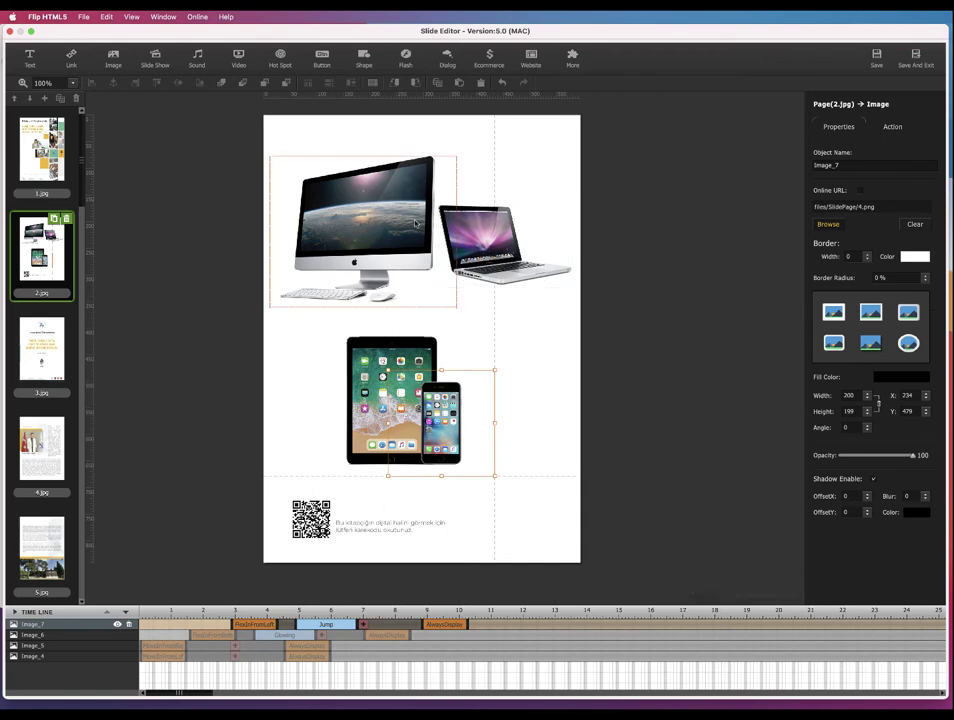
pyautogui.click(455, 231)
pyautogui.click(237, 647)
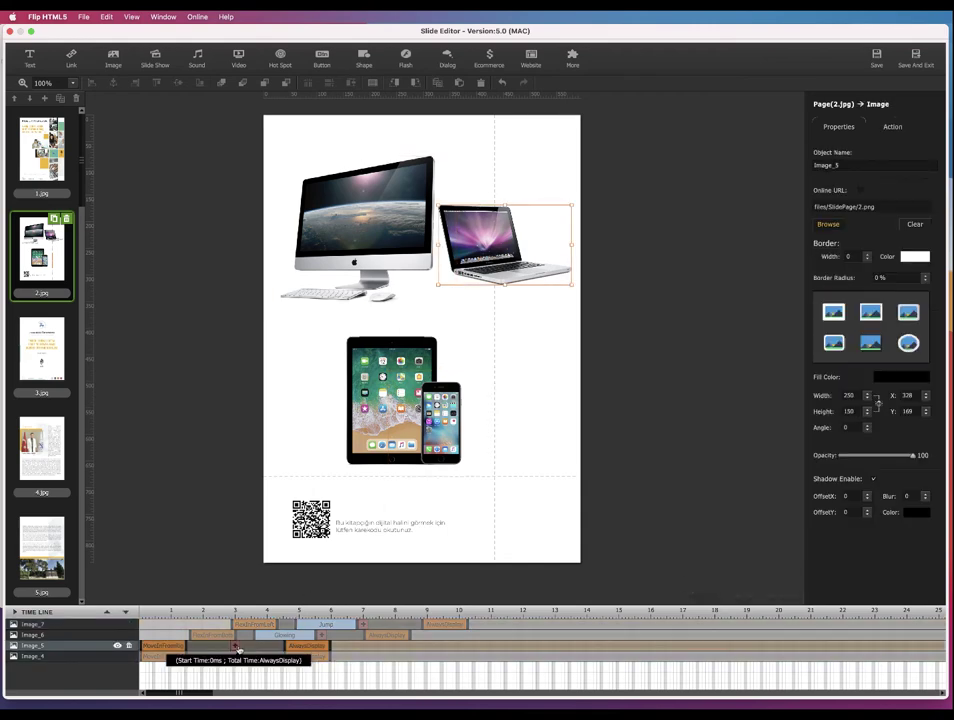
pyautogui.click(237, 646)
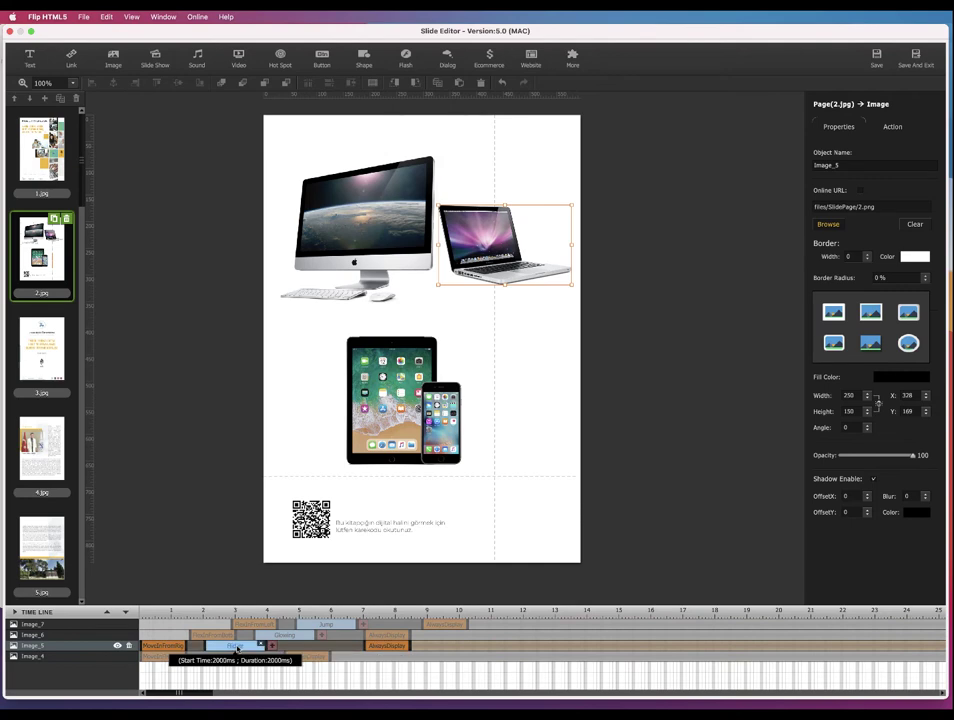
pyautogui.click(237, 647)
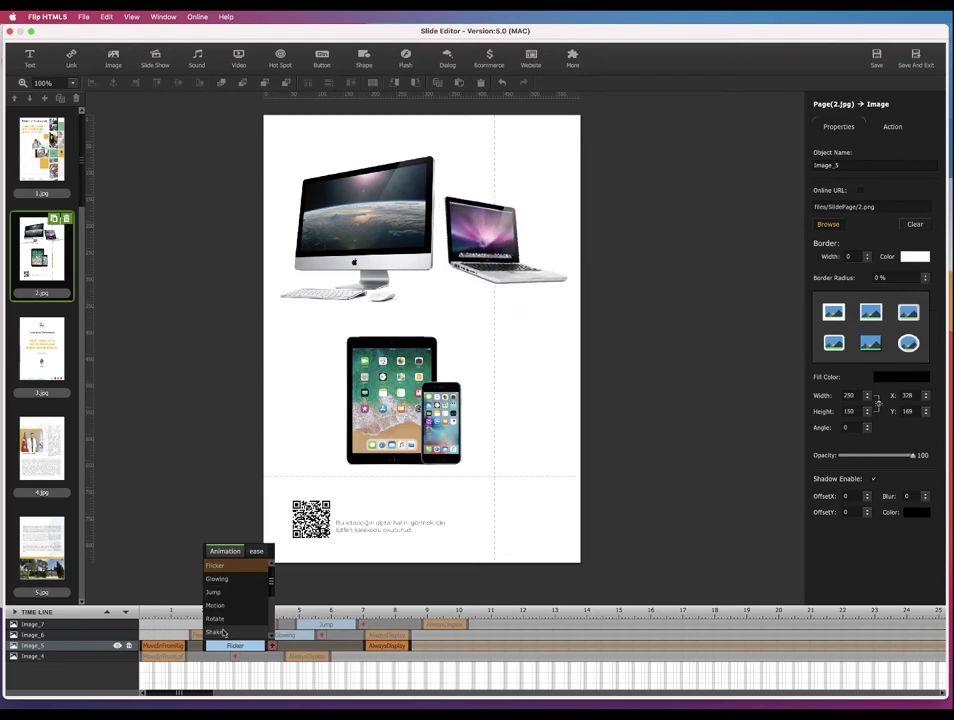
pyautogui.click(340, 587)
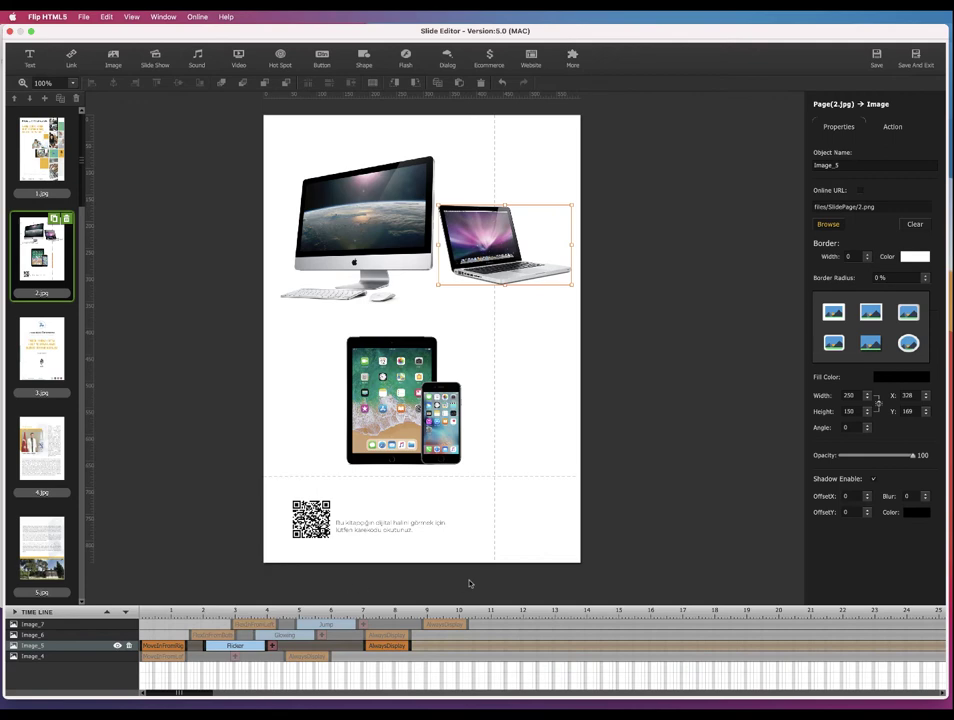
pyautogui.click(260, 646)
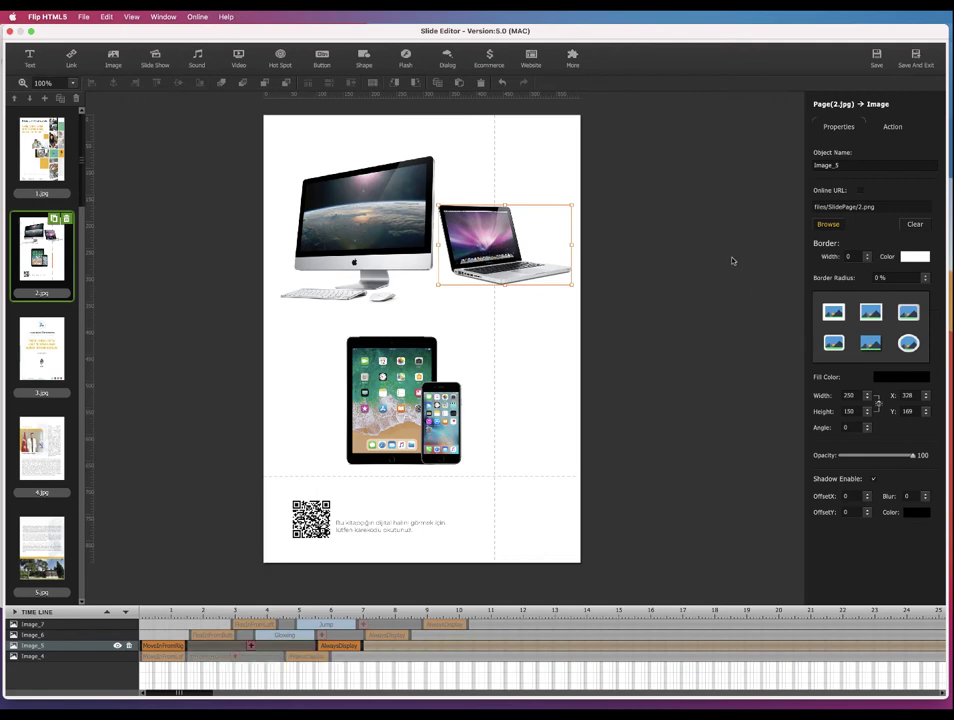
# Save the page edits, exit the editor and turn to page 2 in the flipbook preview
pyautogui.click(926, 64)
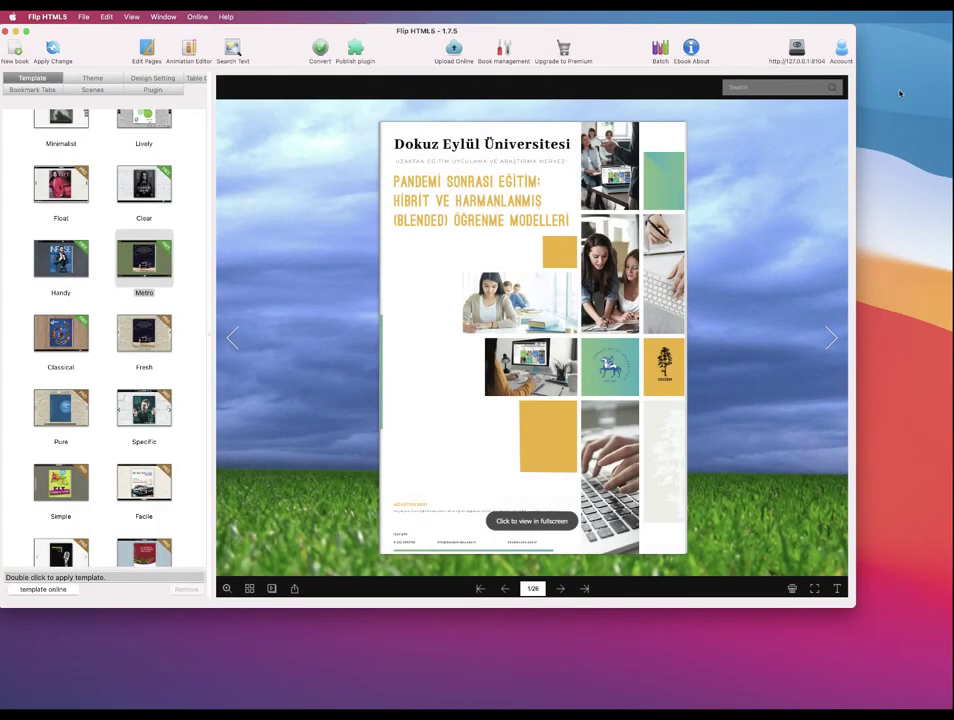
pyautogui.click(826, 340)
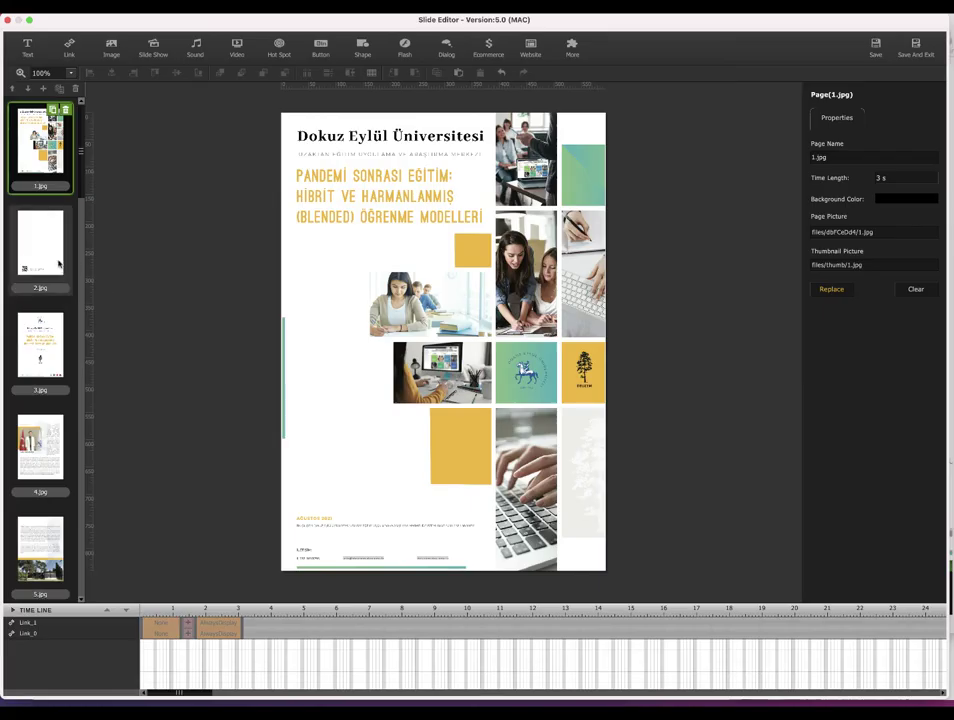
# Insert a YouTube video on page 2 and enlarge it to about 476 wide and 317 high at X 47, Y 202
pyautogui.click(59, 264)
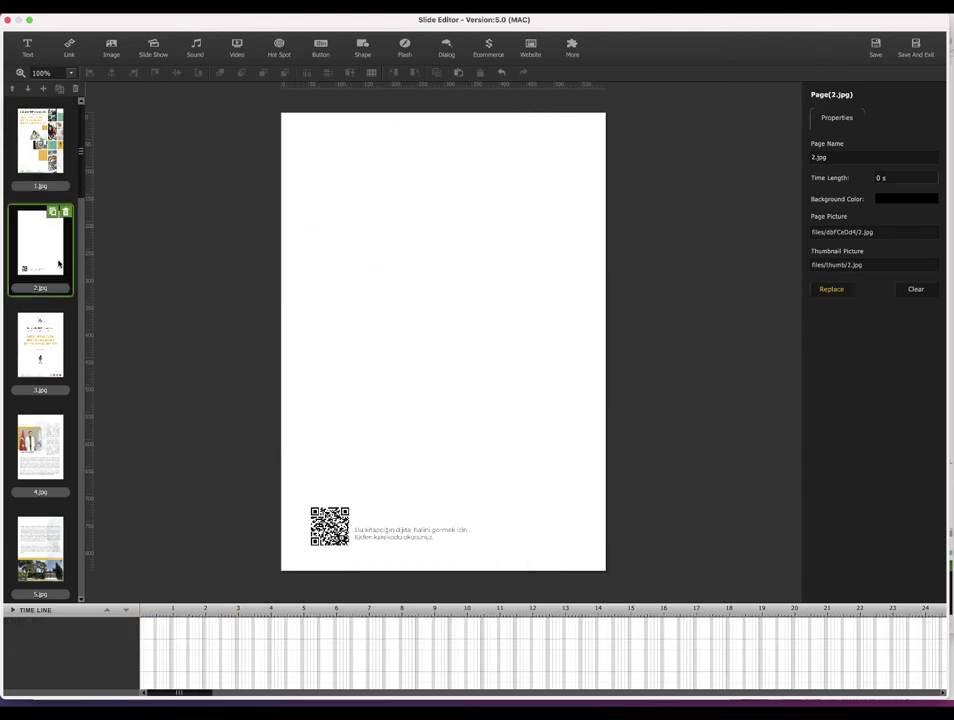
pyautogui.click(238, 55)
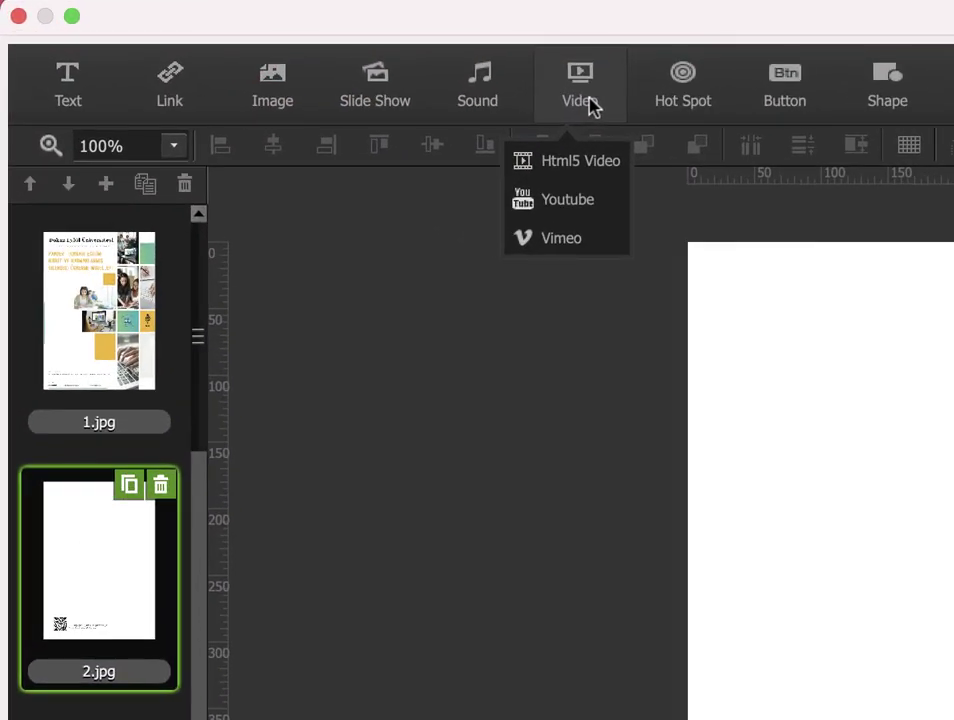
pyautogui.click(569, 206)
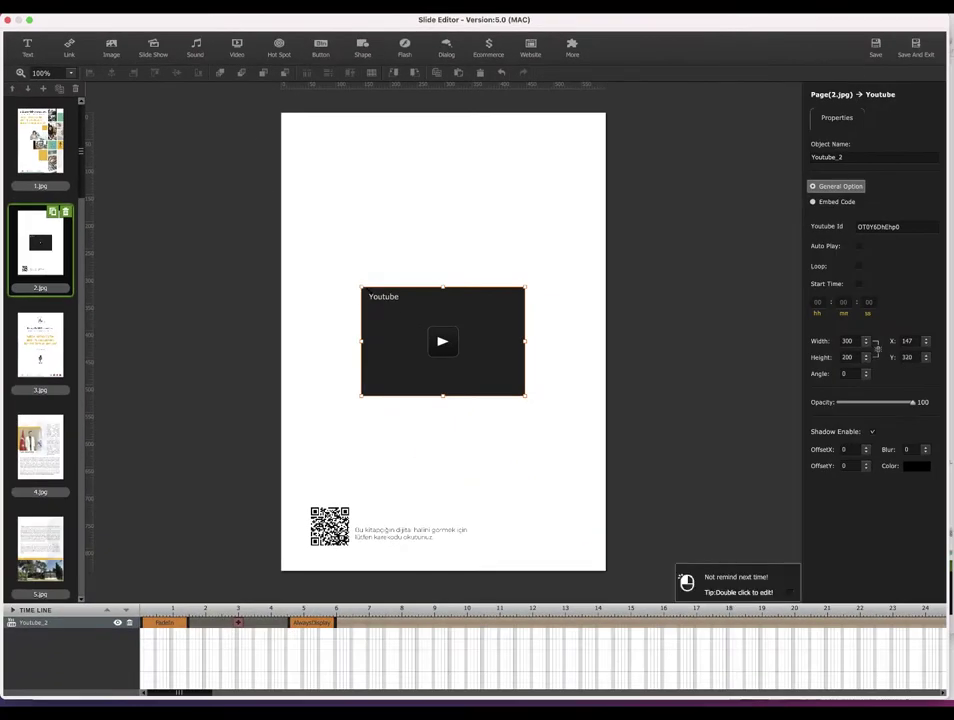
pyautogui.moveTo(361, 287); pyautogui.dragTo(307, 242)
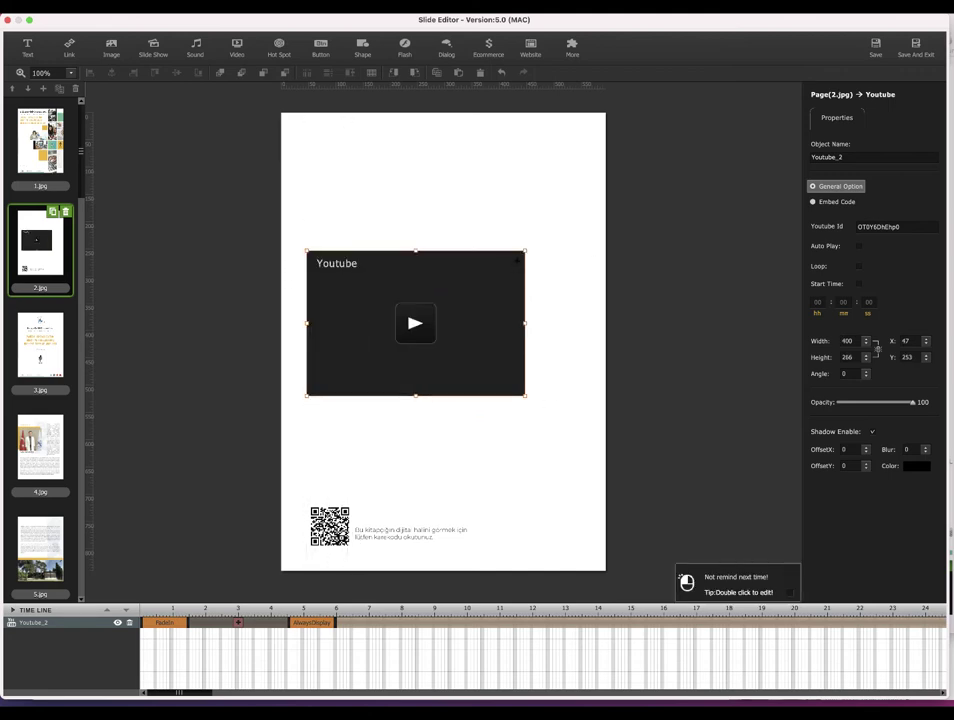
pyautogui.moveTo(526, 251); pyautogui.dragTo(597, 227)
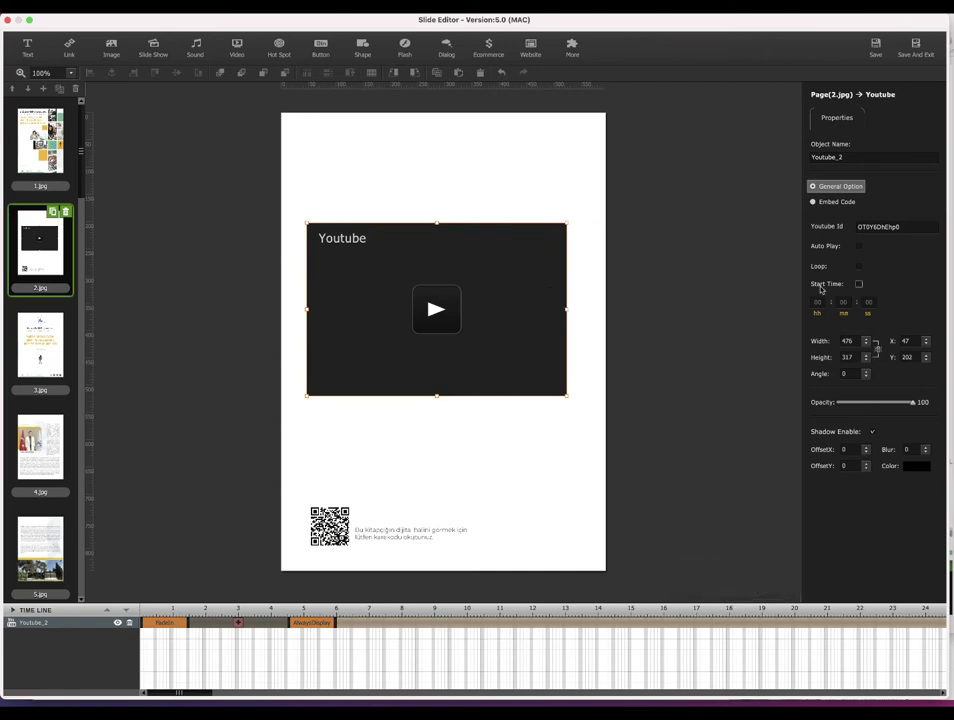
# Replace the video's YouTube Id with -f_iWYvV5Qk, copied from the browser address of the Hibrit ve Harmanlanmış Öğrenme Modelleri video
pyautogui.doubleClick(862, 228)
pyautogui.press('BackSpace')
pyautogui.press('super+Tab')
pyautogui.moveTo(236, 76); pyautogui.dragTo(285, 76)
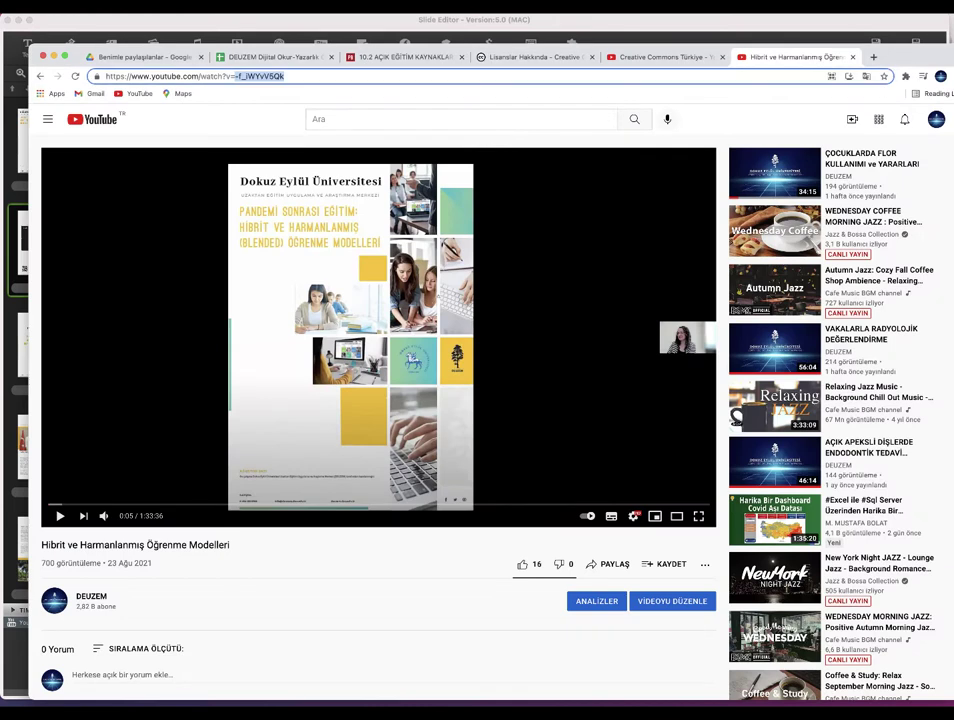
pyautogui.click(195, 76)
pyautogui.moveTo(288, 76); pyautogui.dragTo(242, 76)
pyautogui.click(785, 42)
pyautogui.click(869, 227)
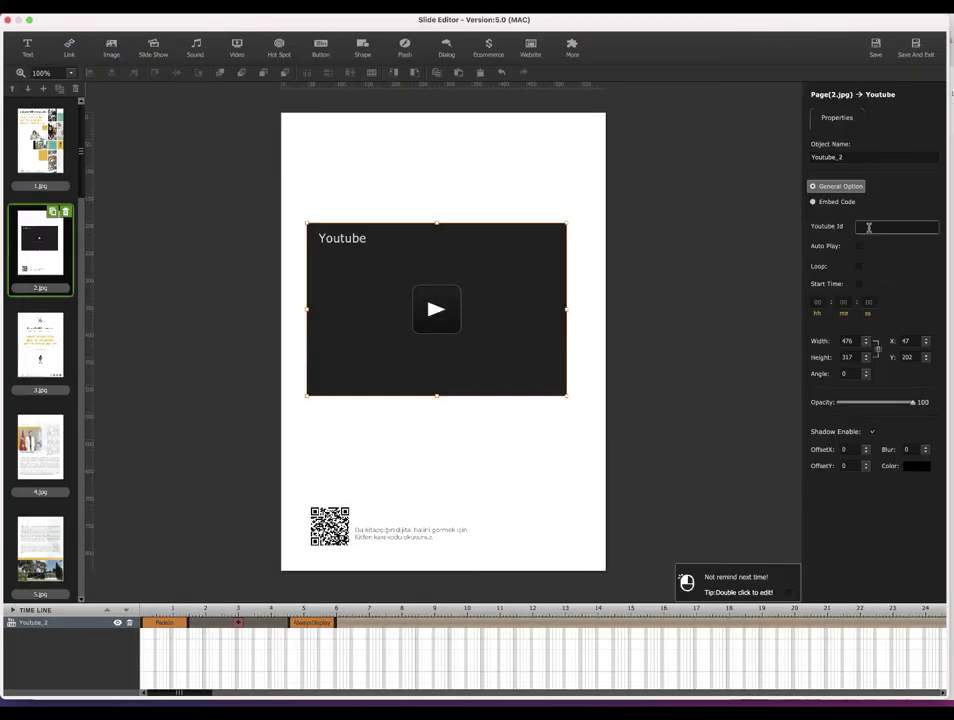
pyautogui.write('-f_IWYvV5Qk')
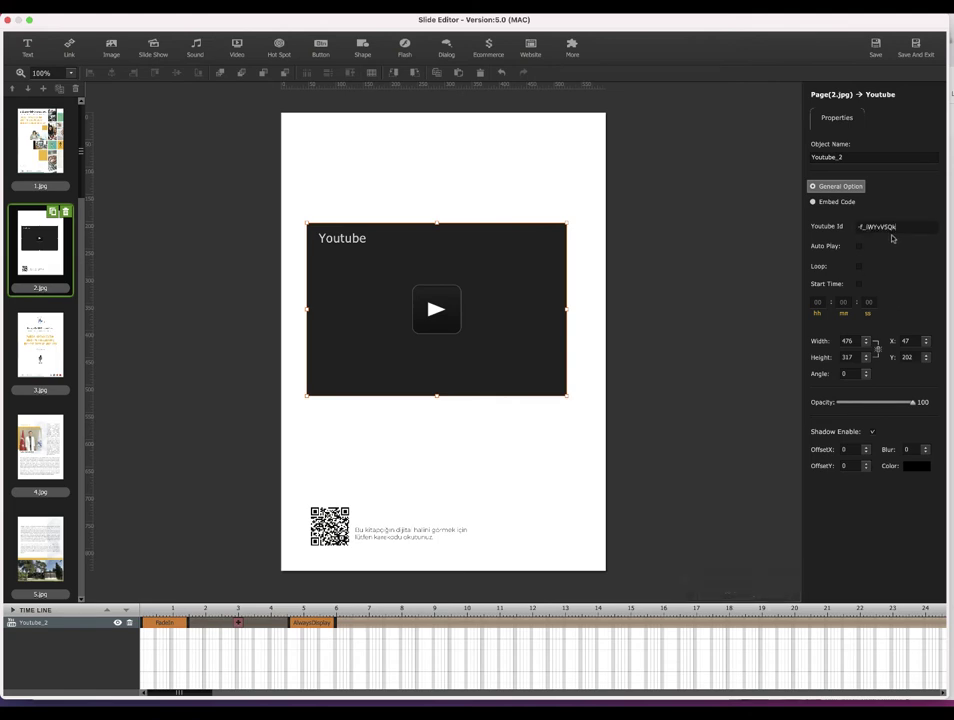
# Save and exit the editor, play the embedded video on page 2 in the preview and skip ahead in it
pyautogui.click(915, 47)
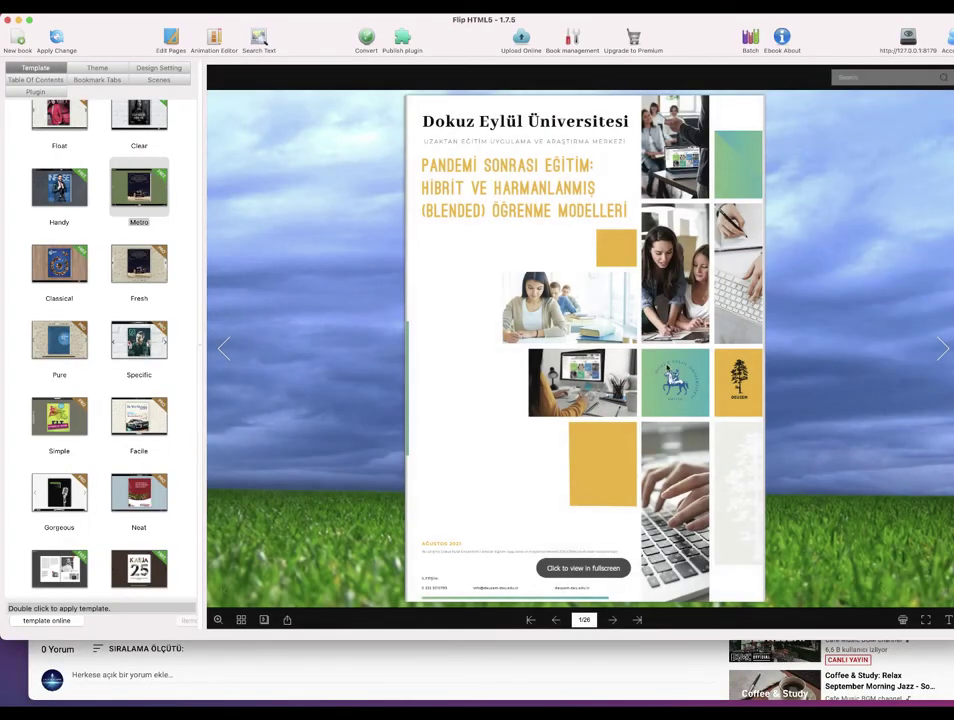
pyautogui.click(944, 352)
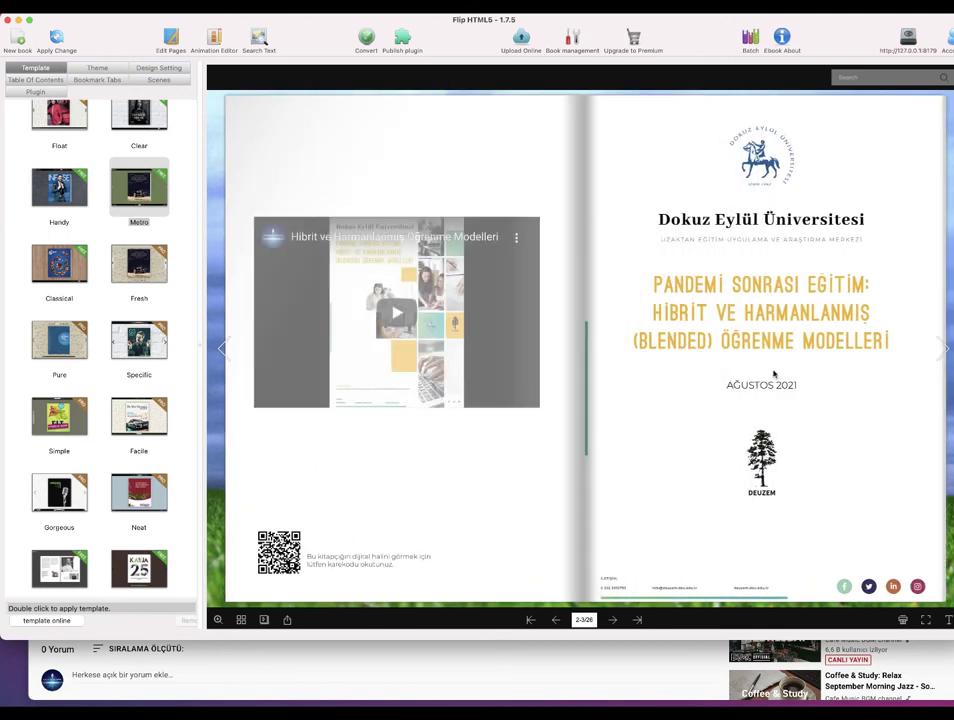
pyautogui.click(394, 313)
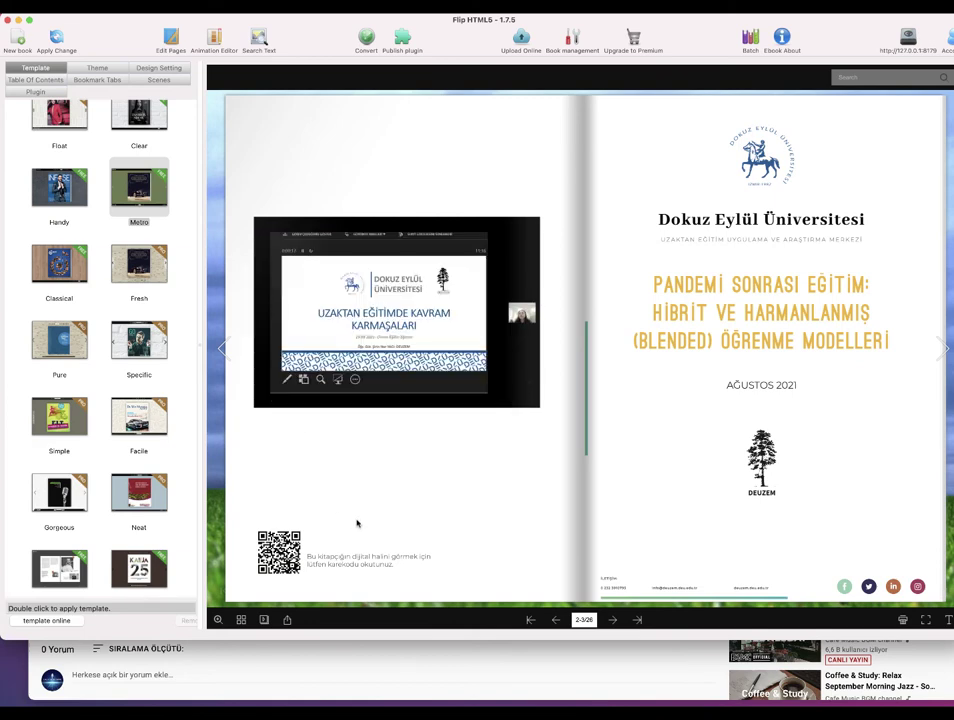
pyautogui.click(343, 385)
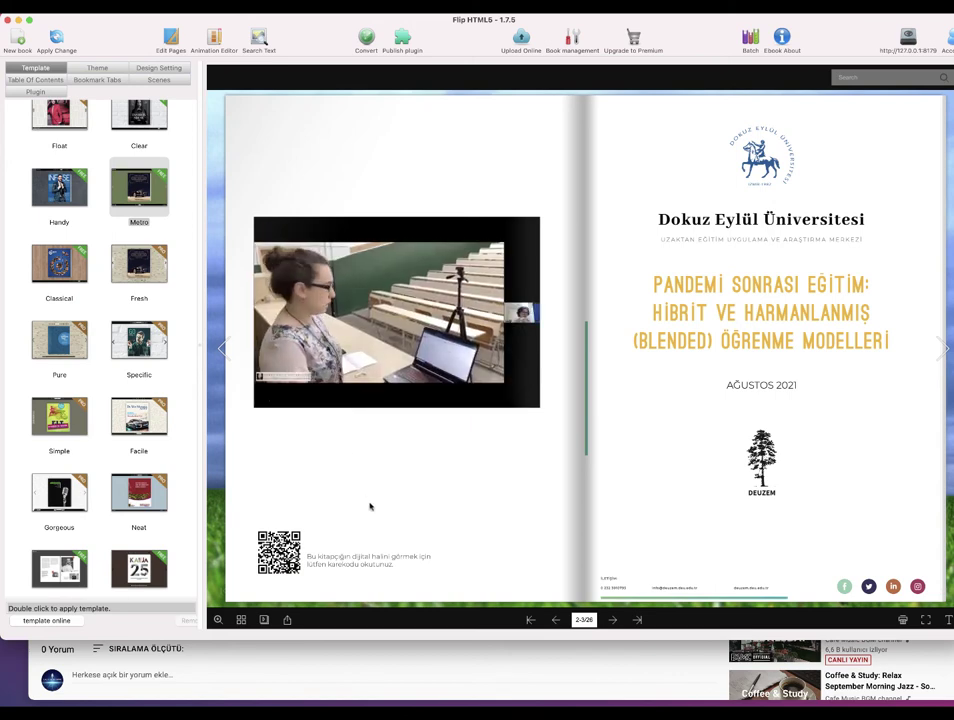
pyautogui.moveTo(415, 370)
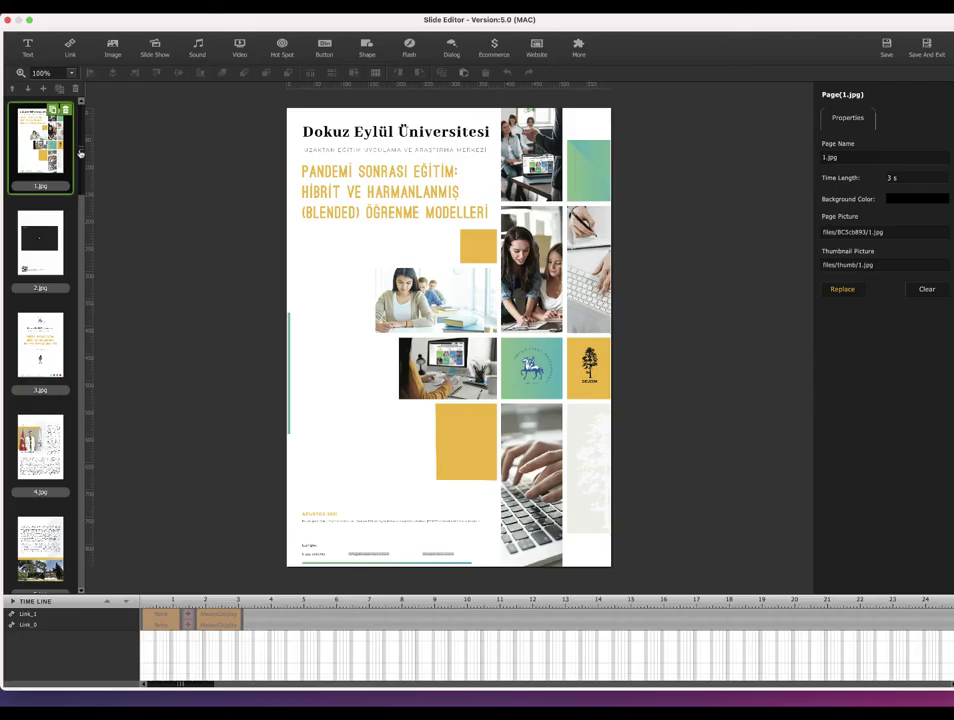
# Insert a green captioned button on page 15
pyautogui.scroll(-2, 82, 162)
pyautogui.moveTo(82, 162); pyautogui.dragTo(97, 364)
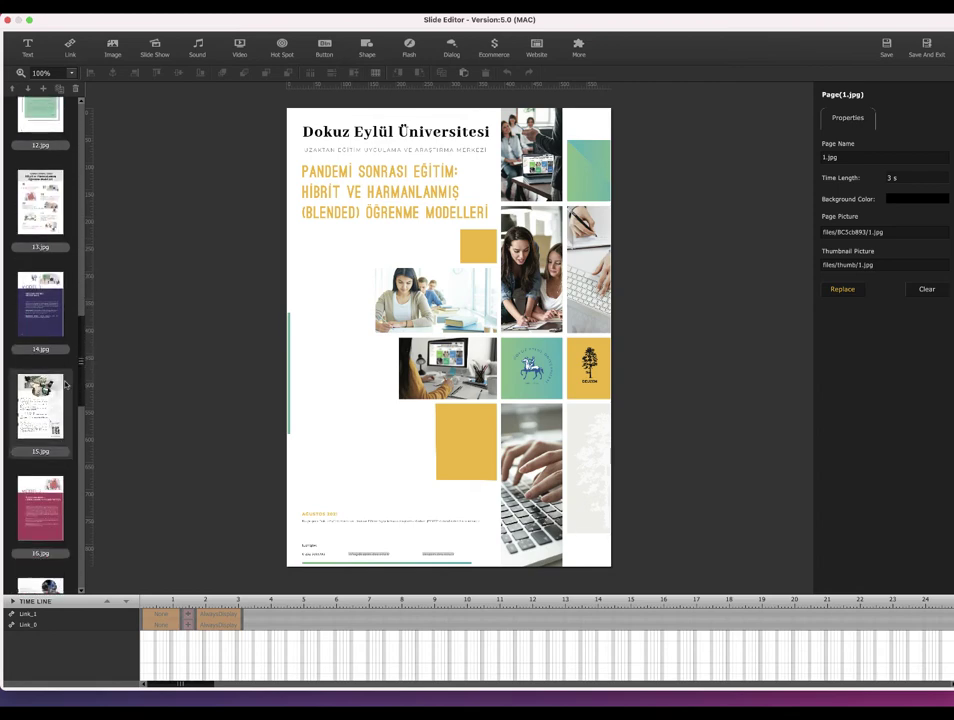
pyautogui.click(40, 405)
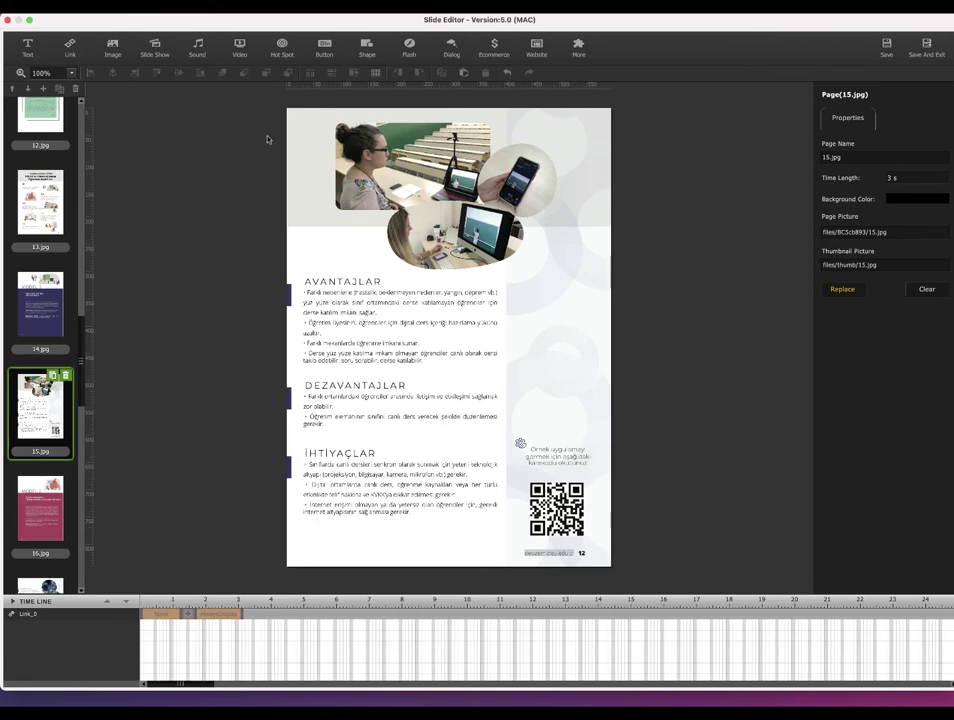
pyautogui.click(322, 52)
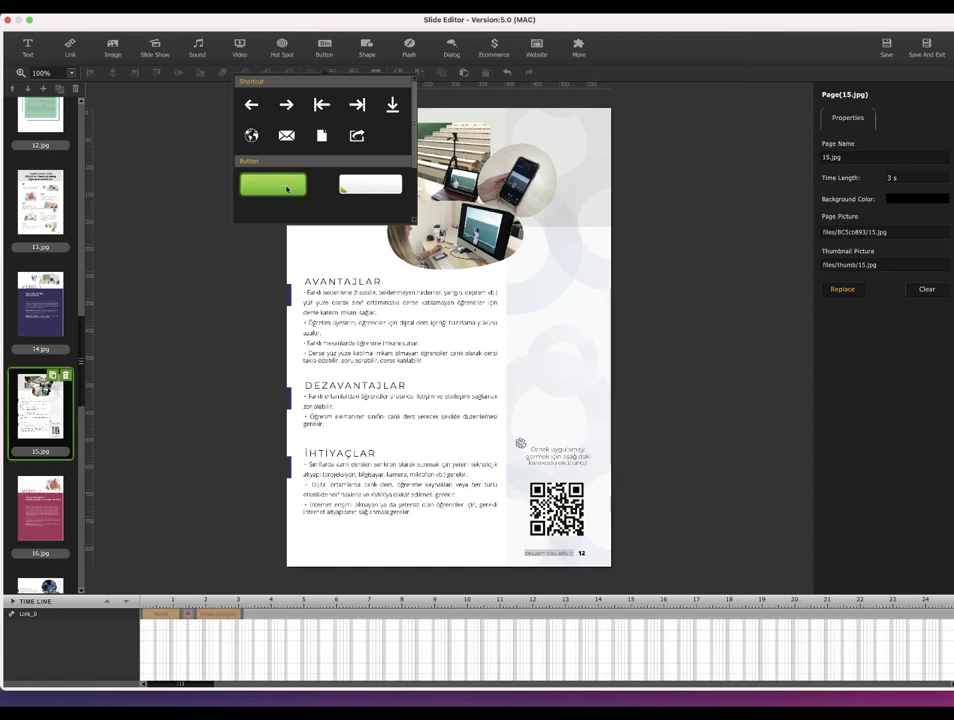
pyautogui.click(287, 189)
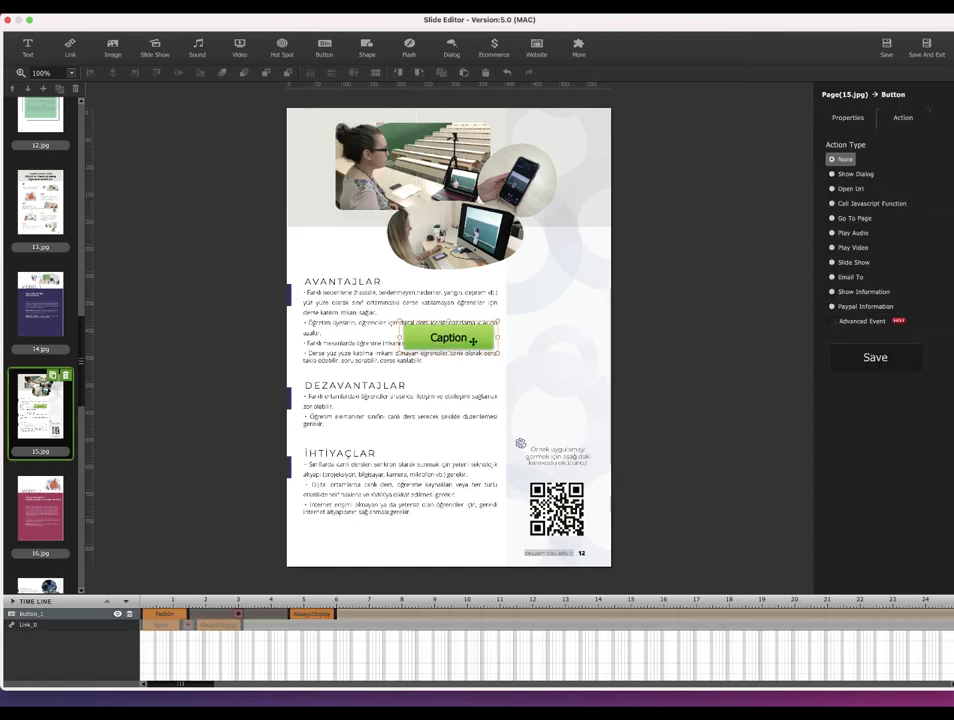
# Move the green button to X 407, Y 540, above the QR code note on page 15, and look through the available button styles
pyautogui.moveTo(473, 342); pyautogui.dragTo(587, 378)
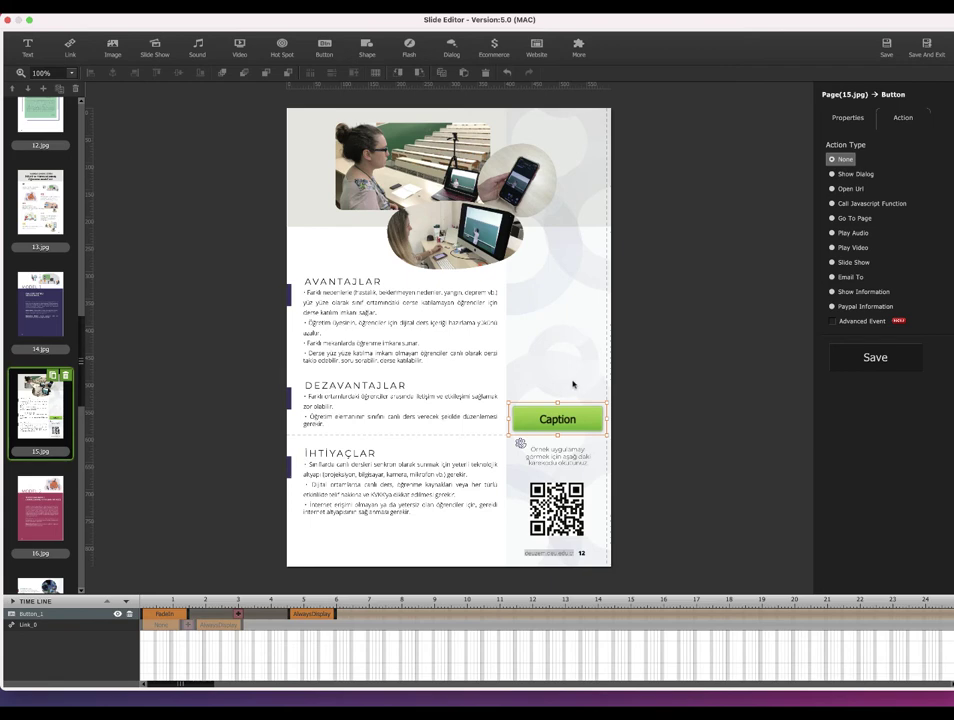
pyautogui.click(529, 421)
pyautogui.click(848, 118)
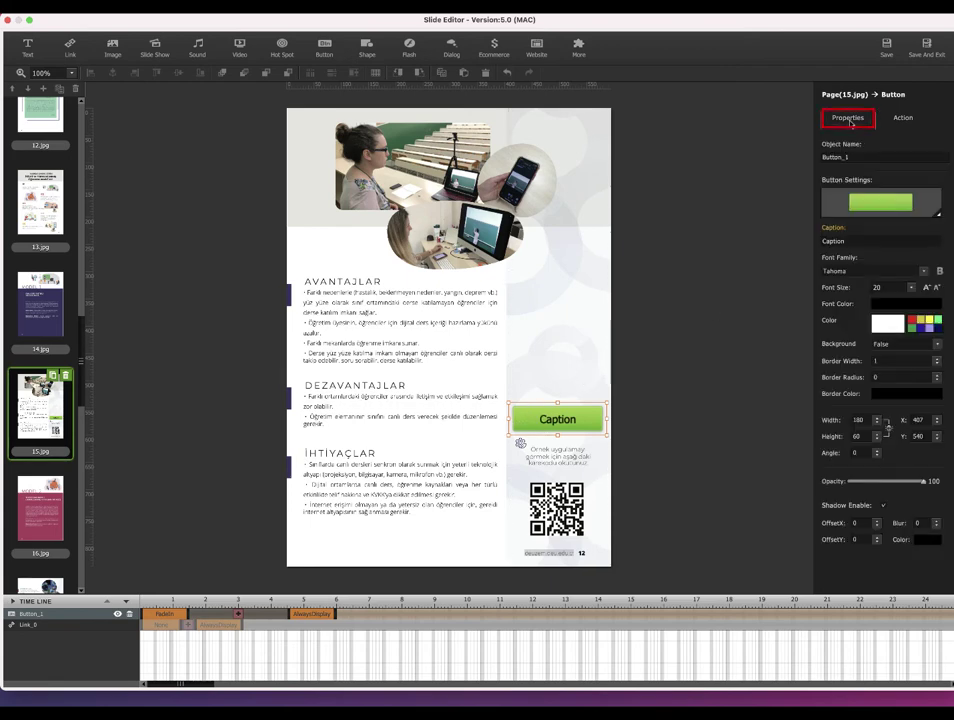
pyautogui.click(879, 205)
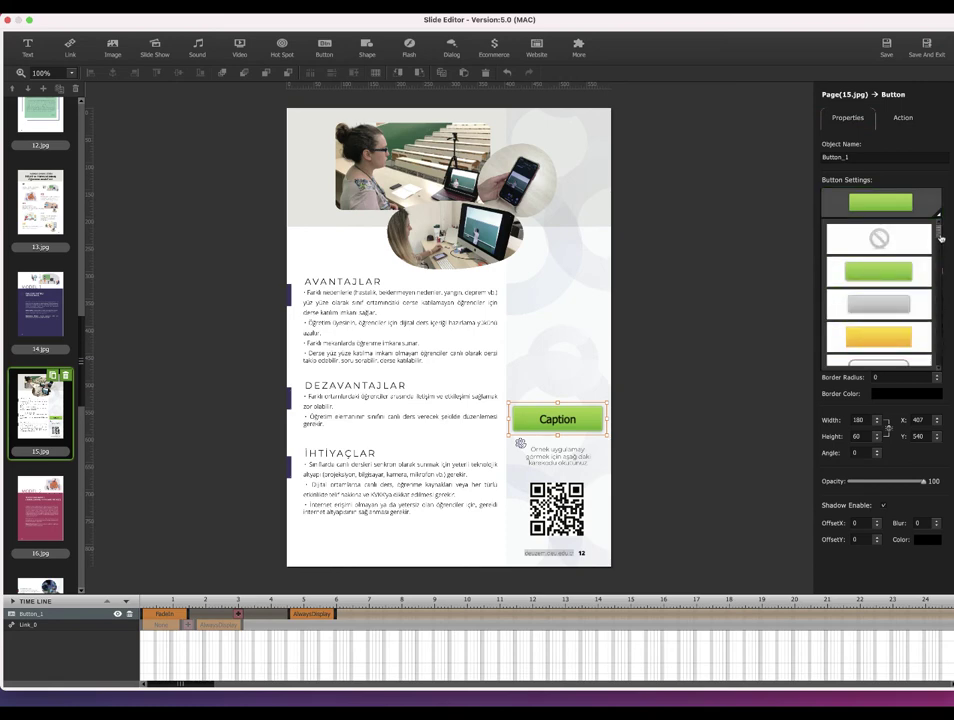
pyautogui.moveTo(939, 228); pyautogui.dragTo(939, 170)
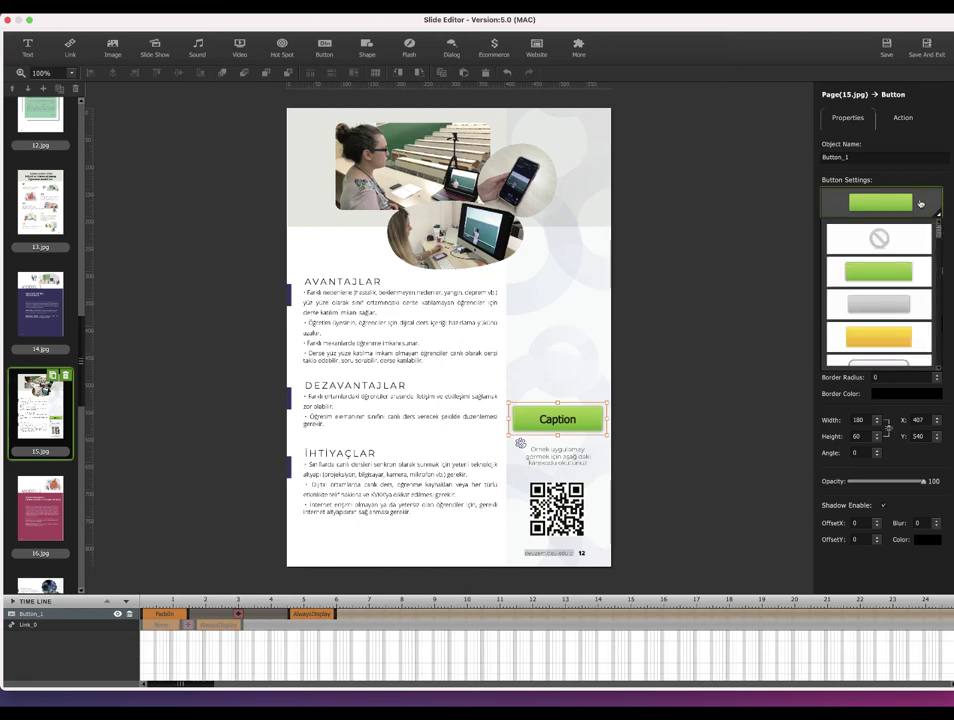
pyautogui.click(922, 202)
# Change the page 15 button's caption to "Videoyu İzle"
pyautogui.click(847, 242)
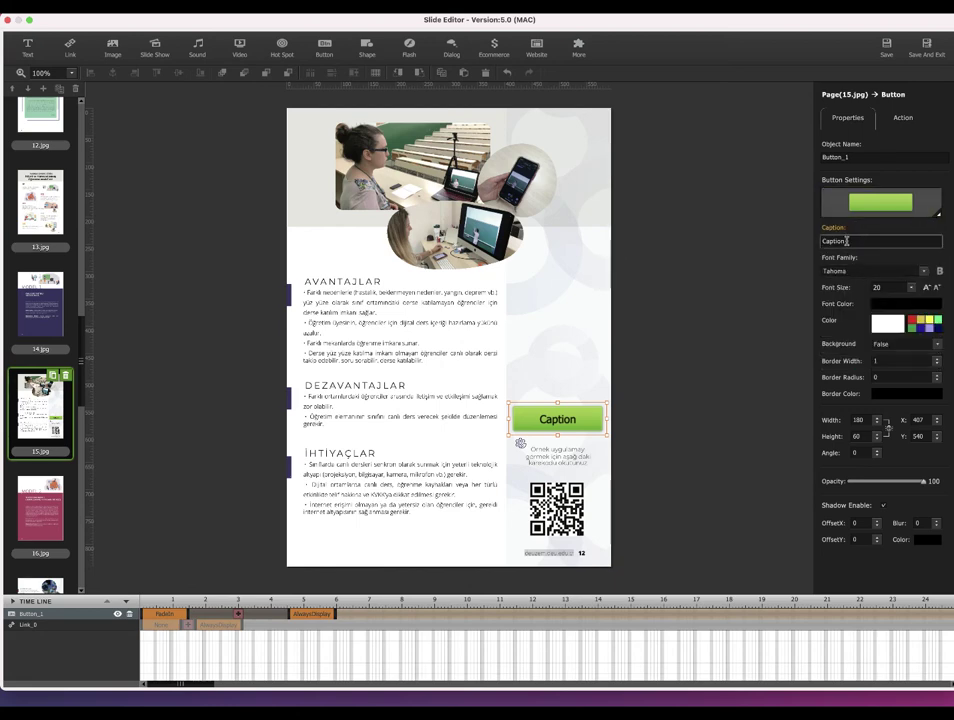
pyautogui.doubleClick(847, 241)
pyautogui.write('Videoyu İzle')
pyautogui.tripleClick(845, 242)
# Try Impact, Times New Roman and Verdana on the button caption, and set its font family to Georgia
pyautogui.click(893, 271)
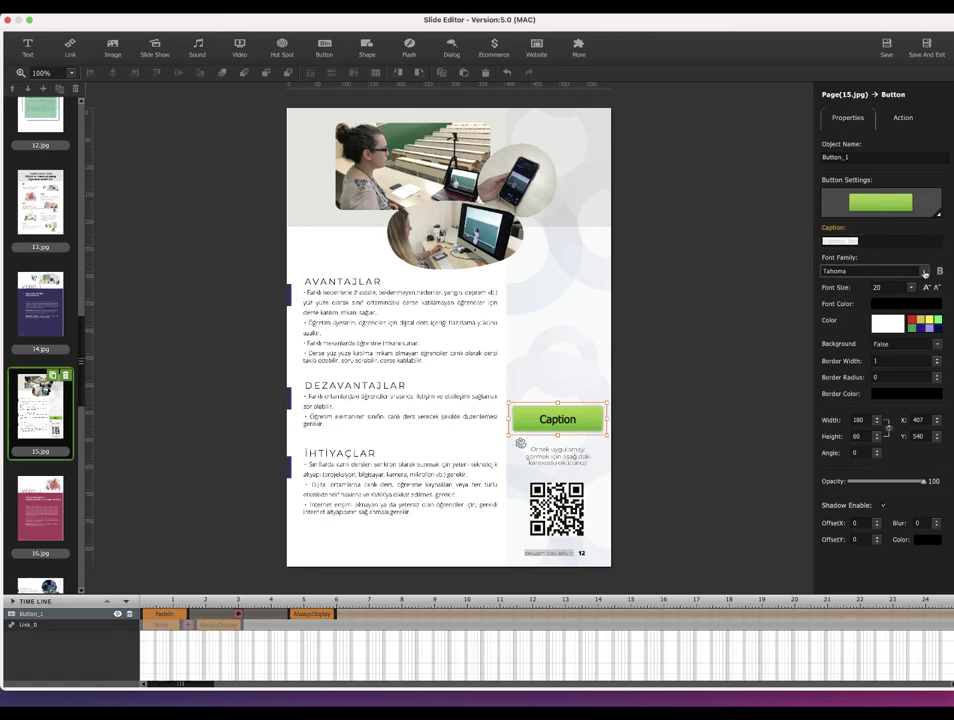
pyautogui.click(924, 271)
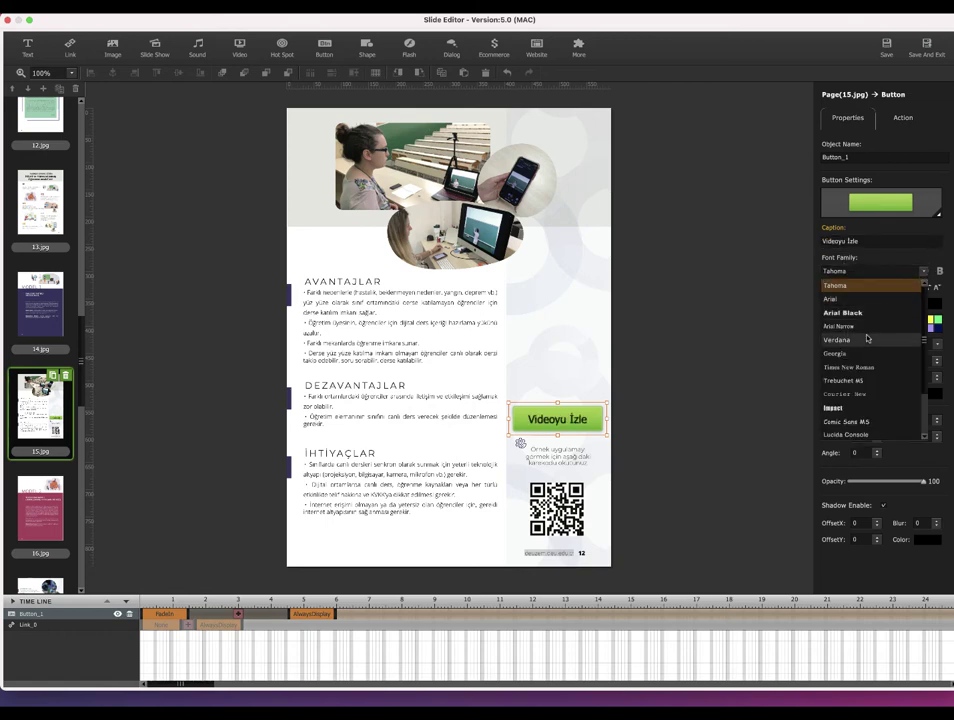
pyautogui.click(853, 409)
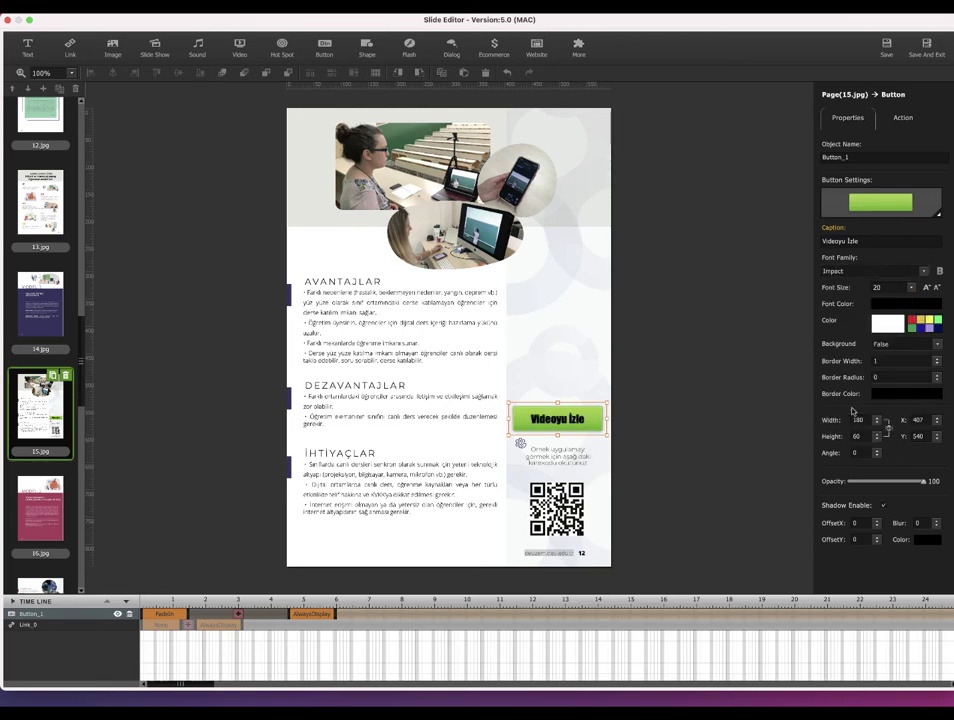
pyautogui.click(880, 271)
pyautogui.click(880, 310)
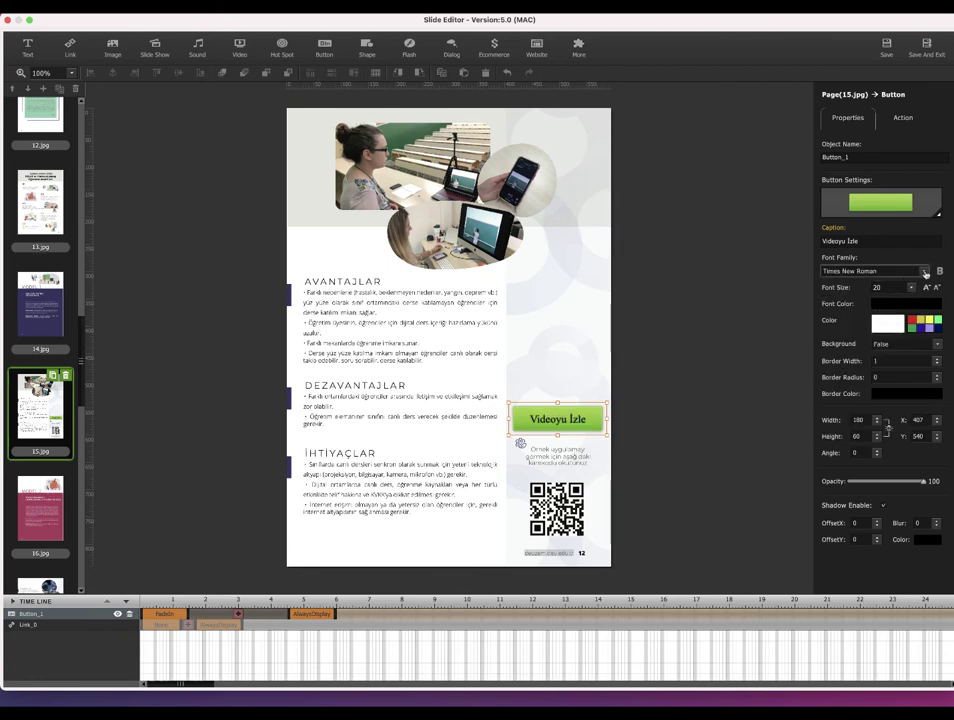
pyautogui.click(925, 272)
pyautogui.click(870, 287)
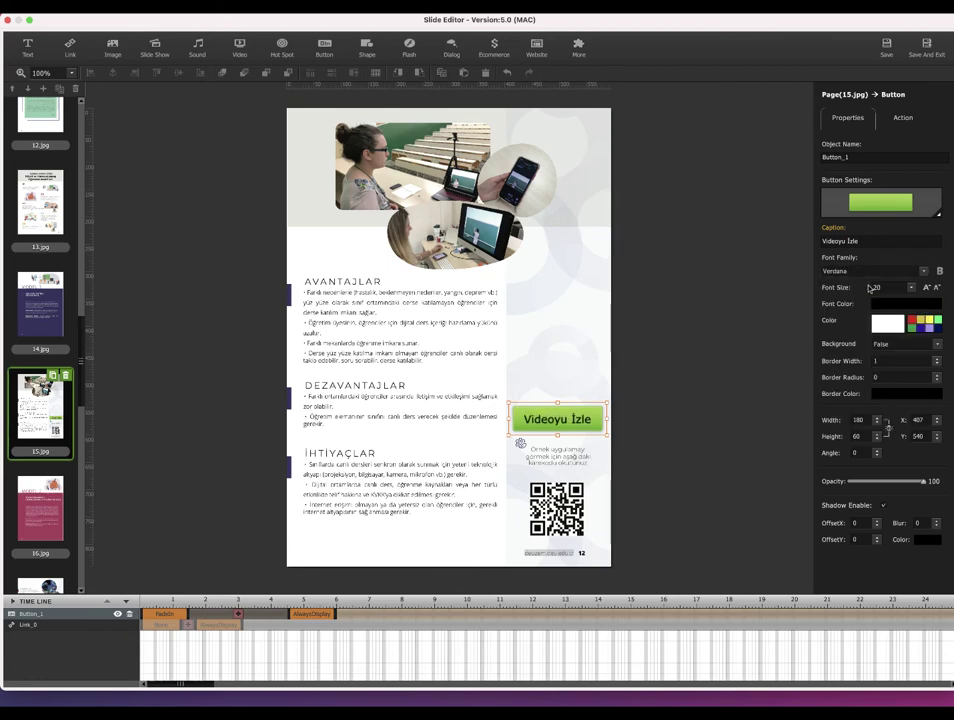
pyautogui.click(870, 272)
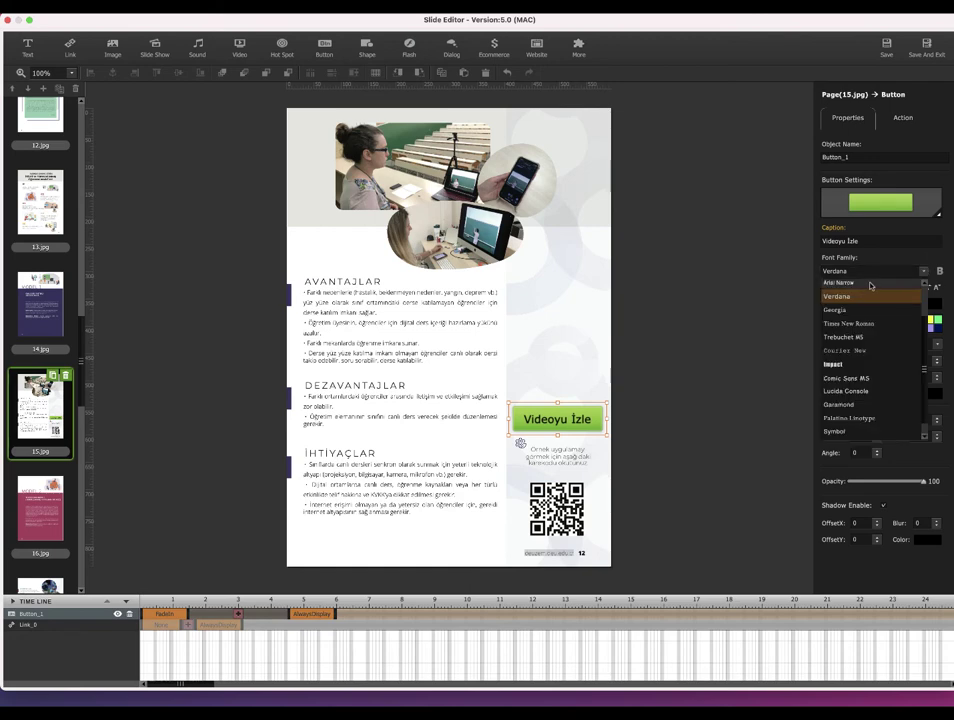
pyautogui.click(840, 310)
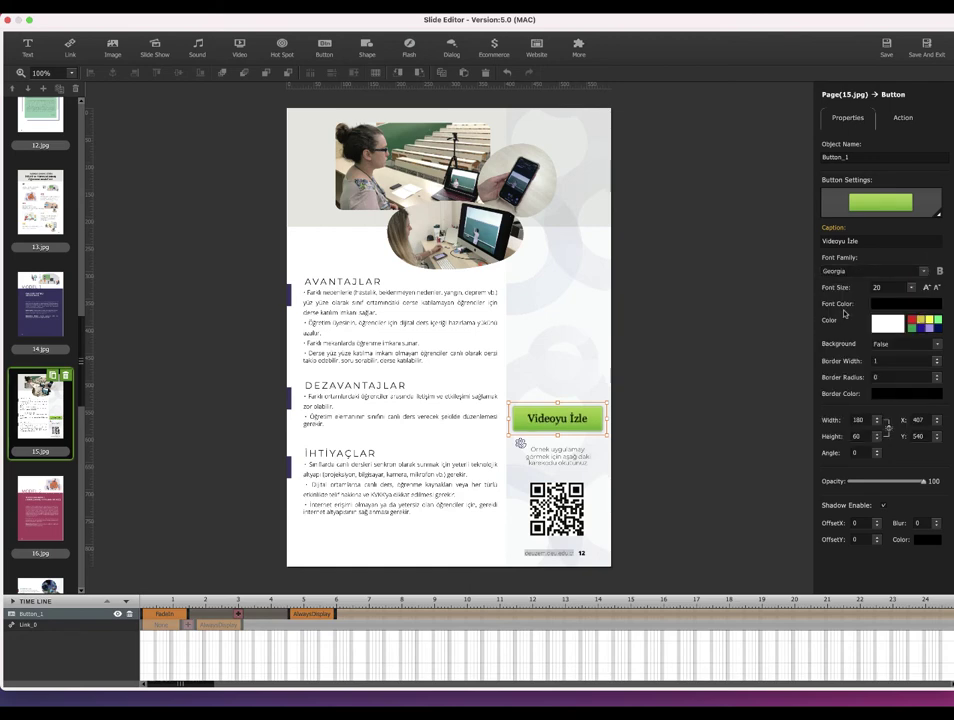
# Set the button caption's font color to the off-white F2EAEA
pyautogui.click(910, 287)
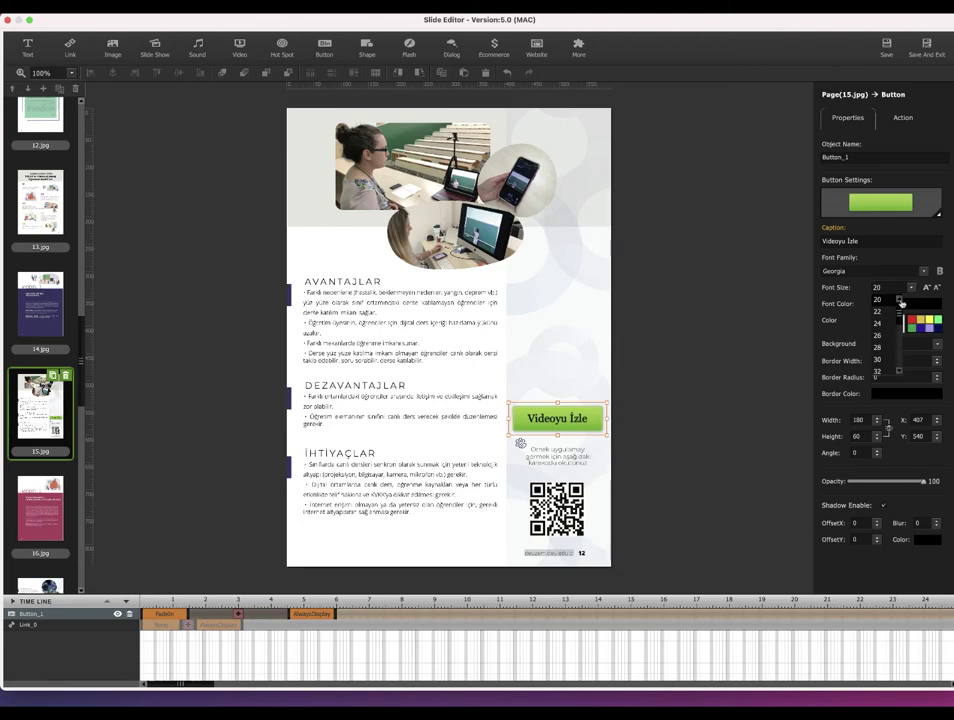
pyautogui.click(927, 305)
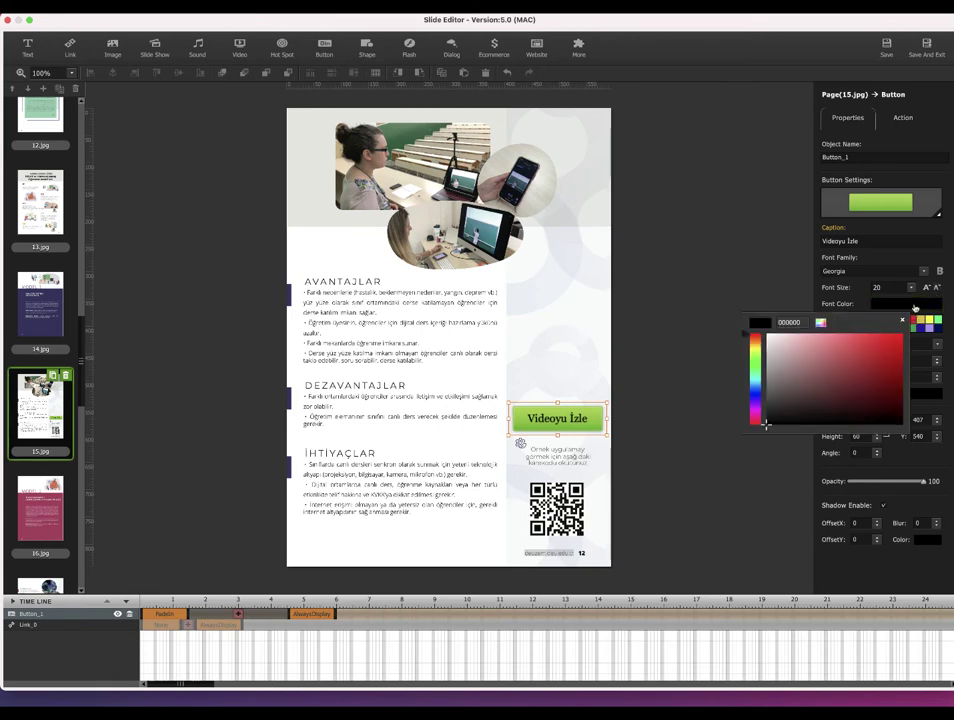
pyautogui.click(772, 341)
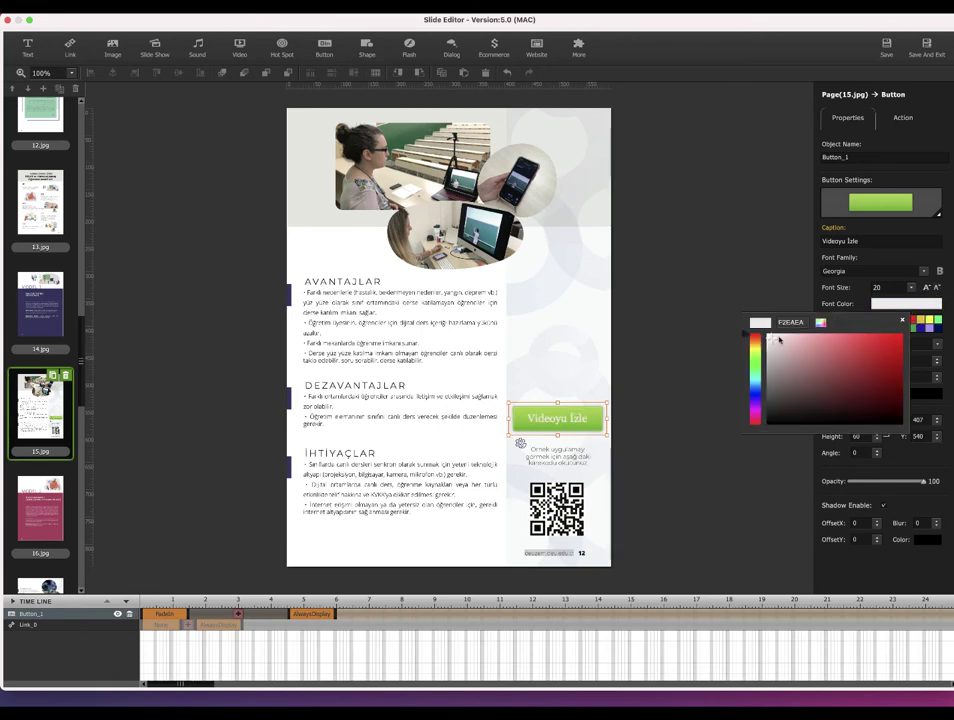
pyautogui.click(871, 313)
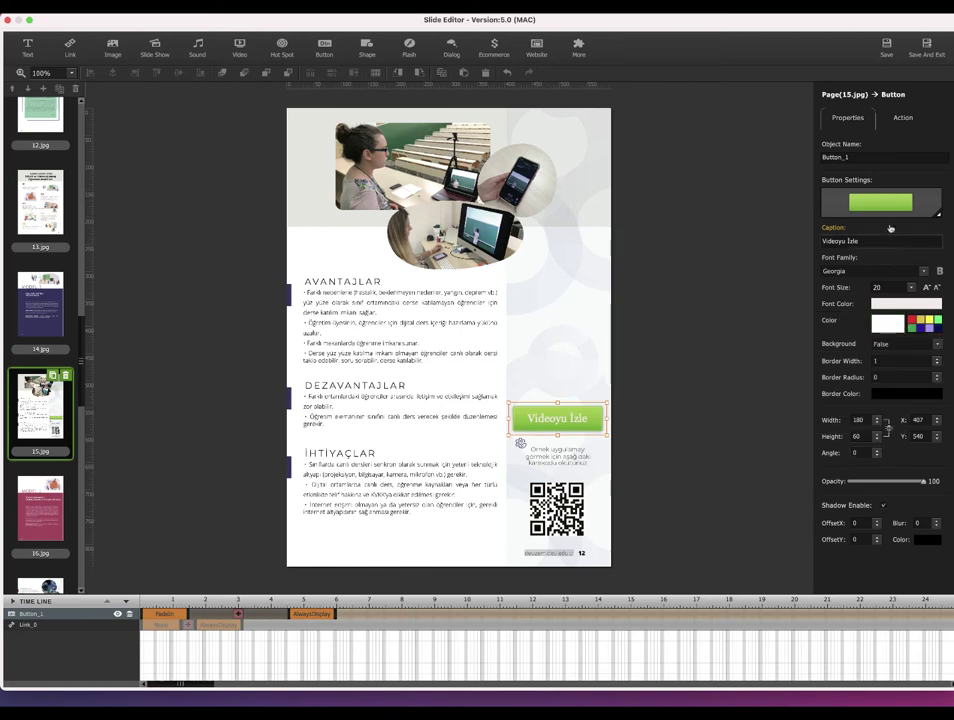
pyautogui.click(898, 120)
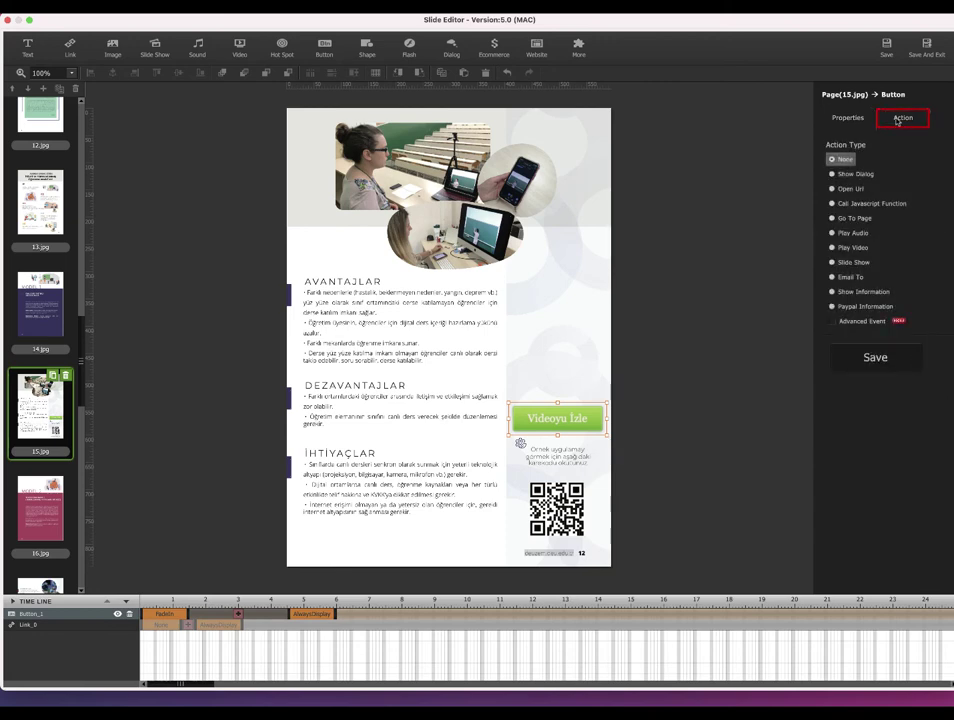
pyautogui.click(858, 190)
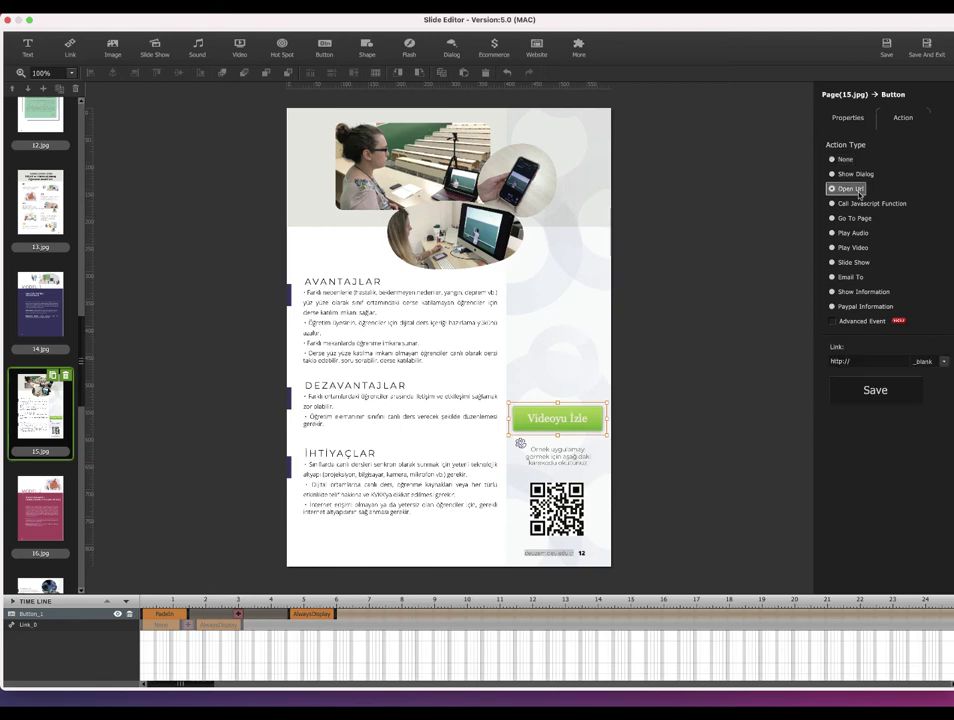
pyautogui.click(874, 359)
pyautogui.press('super+v')
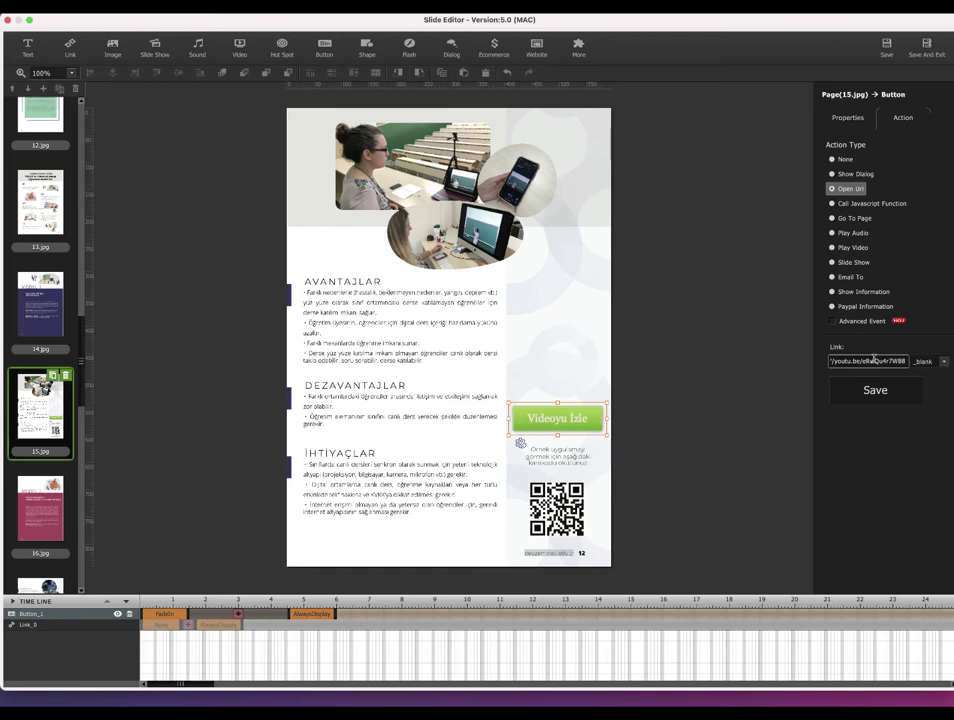
pyautogui.click(875, 392)
# Insert a red target-shaped hot spot on page 17
pyautogui.click(40, 506)
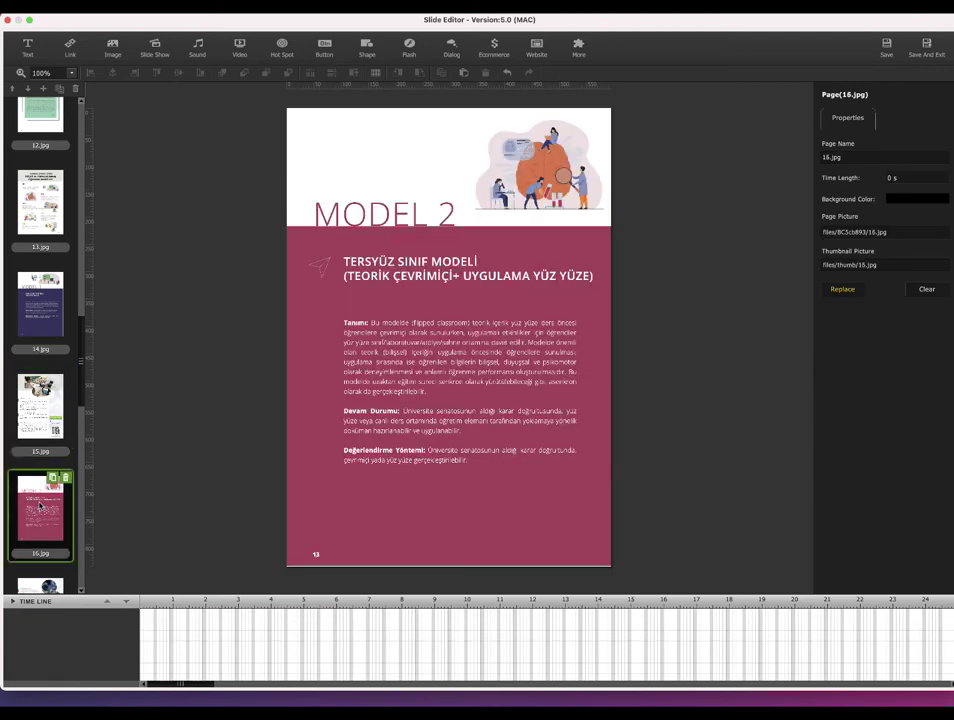
pyautogui.moveTo(80, 385); pyautogui.dragTo(82, 430)
pyautogui.click(58, 383)
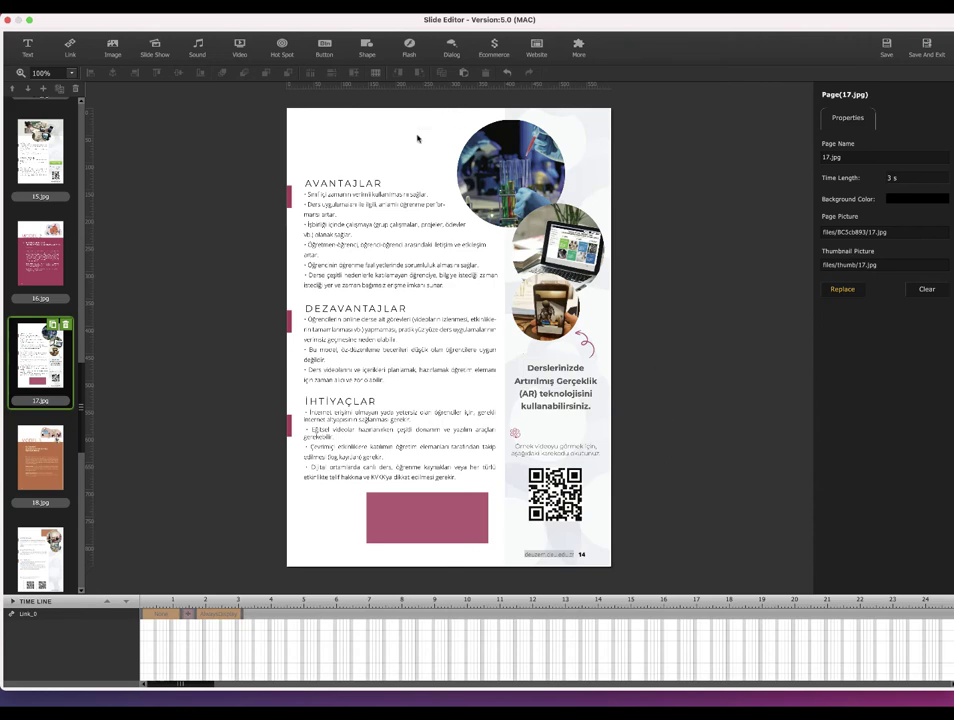
pyautogui.click(282, 47)
pyautogui.click(282, 47)
pyautogui.click(282, 50)
pyautogui.click(281, 97)
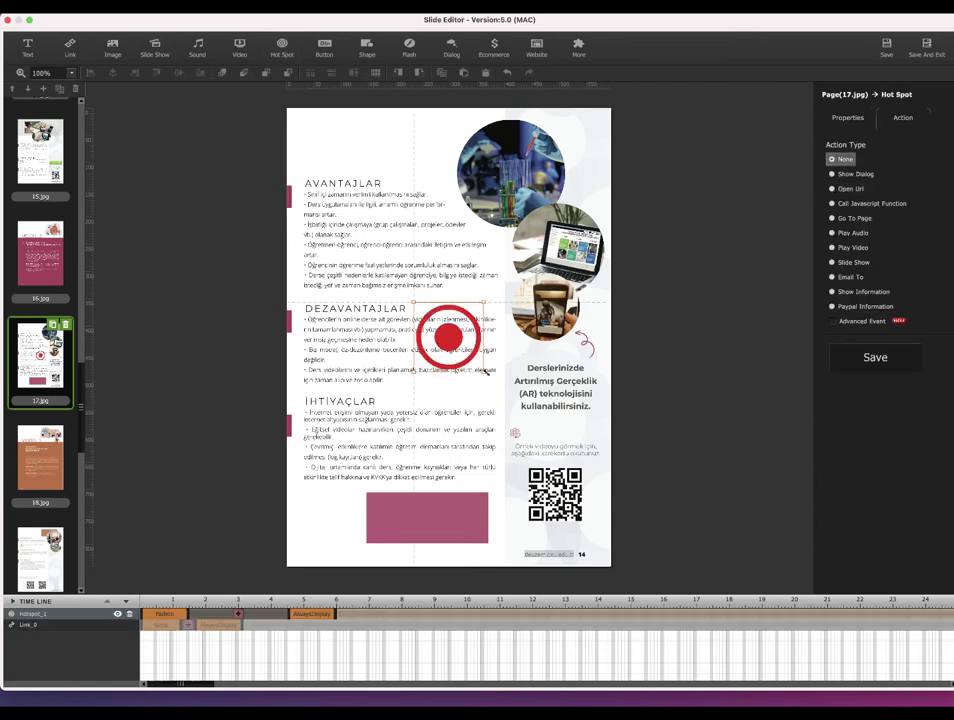
# Shrink the hot spot and place it just above the example video note and QR code on page 17
pyautogui.moveTo(485, 370)
pyautogui.mouseDown()
pyautogui.moveTo(431, 320)
pyautogui.moveTo(494, 368)
pyautogui.mouseUp()
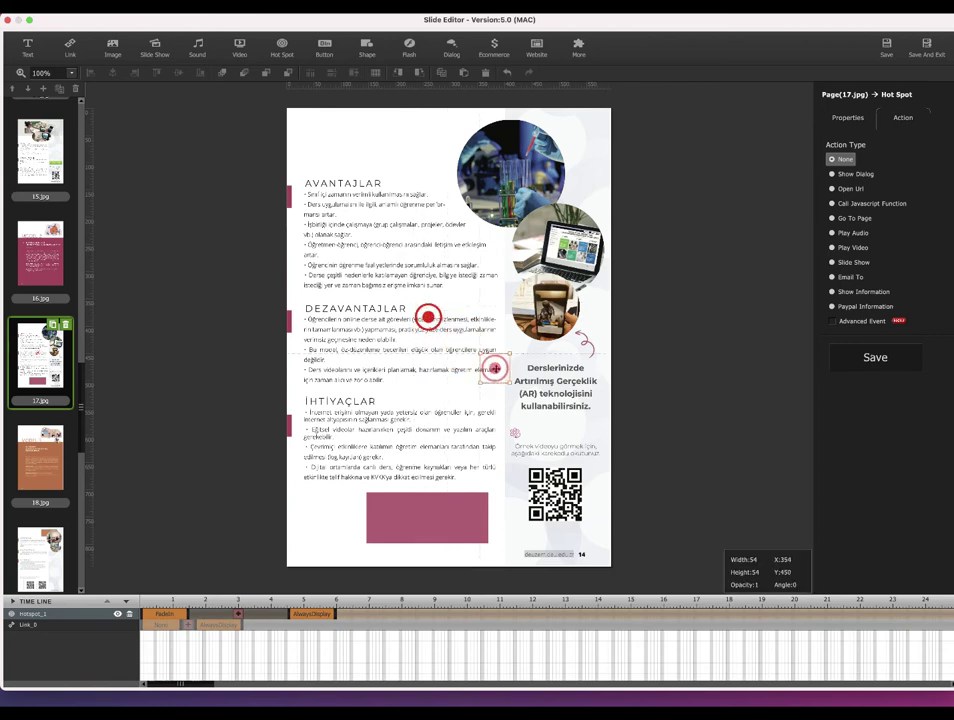
pyautogui.moveTo(580, 418); pyautogui.dragTo(586, 425)
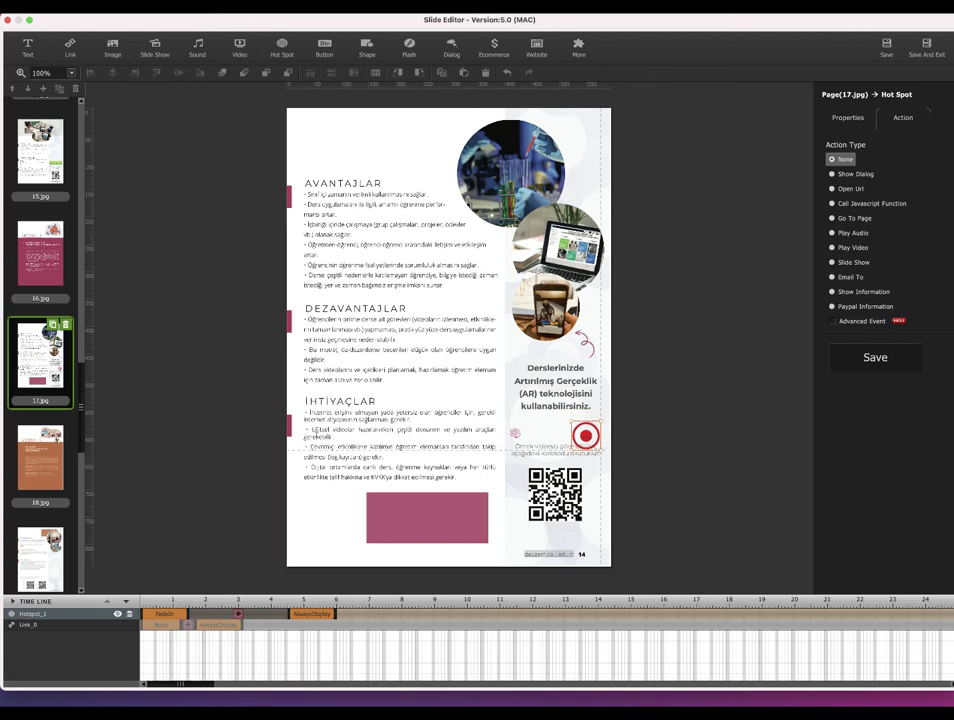
pyautogui.moveTo(586, 425)
pyautogui.mouseDown()
pyautogui.moveTo(575, 430)
pyautogui.moveTo(582, 446)
pyautogui.mouseUp()
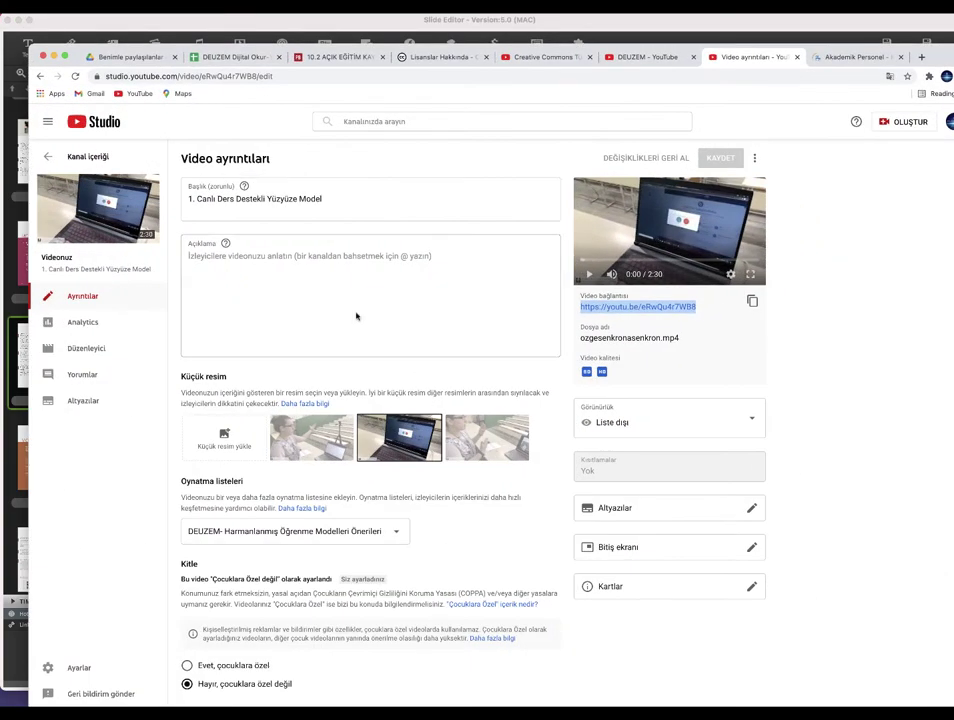
# In YouTube Studio, copy the link of the Artırılmış Gerçeklik (AR) Video and return to the Slide Editor
pyautogui.click(52, 157)
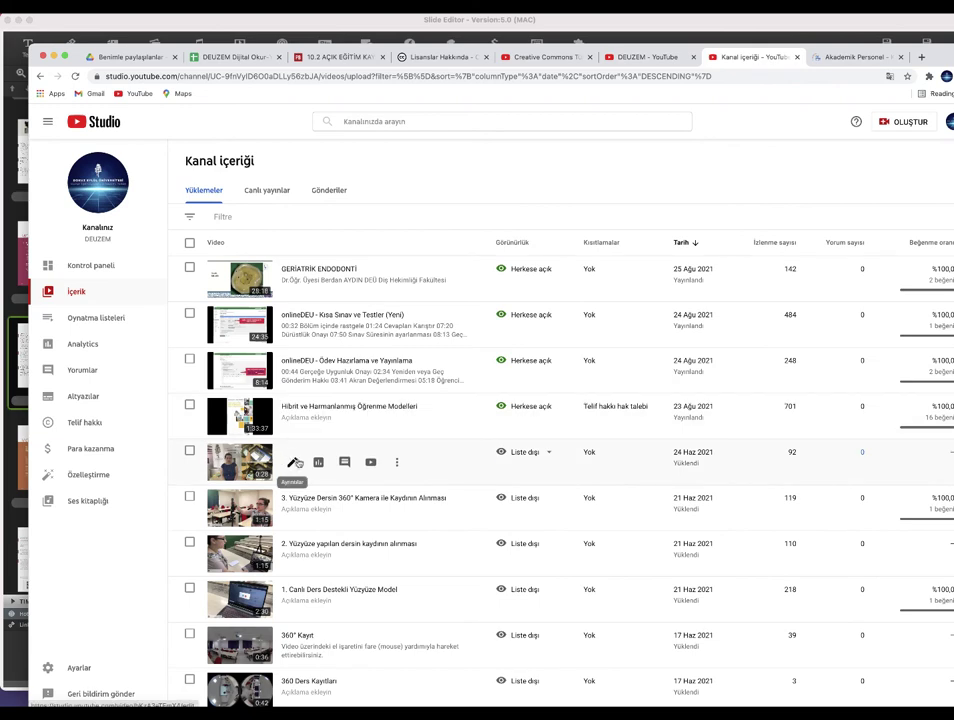
pyautogui.click(292, 461)
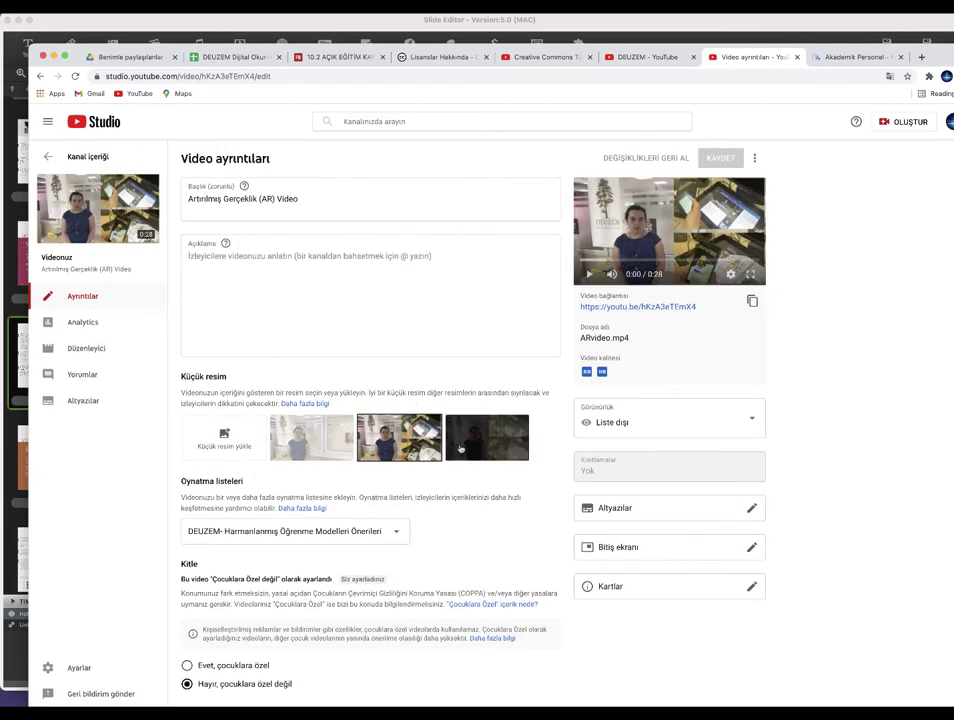
pyautogui.moveTo(700, 308); pyautogui.dragTo(579, 310)
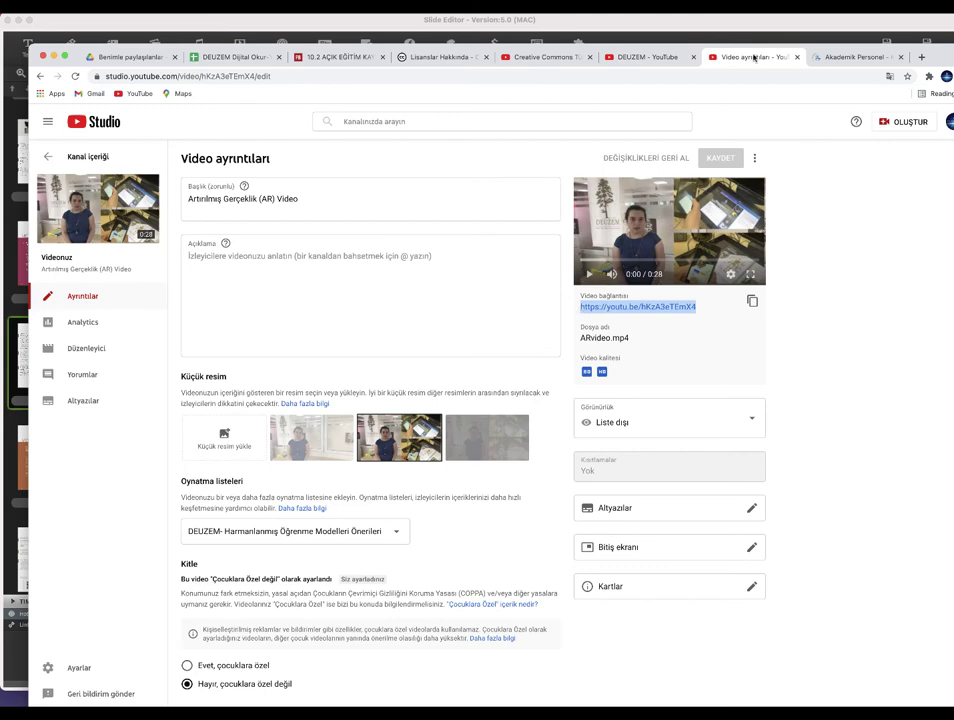
pyautogui.click(53, 58)
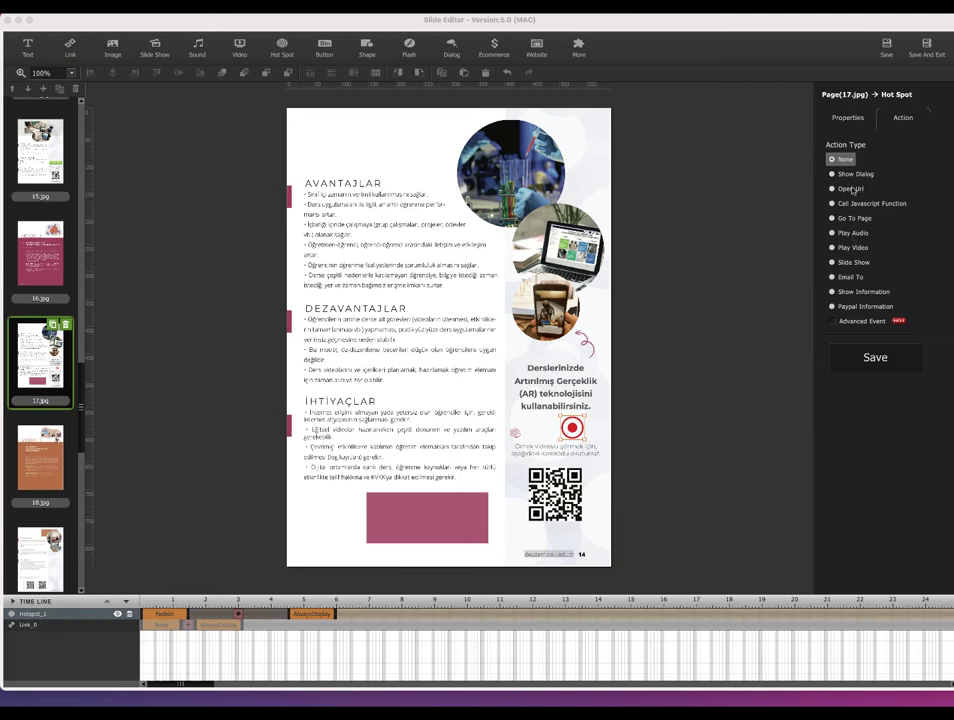
pyautogui.click(832, 247)
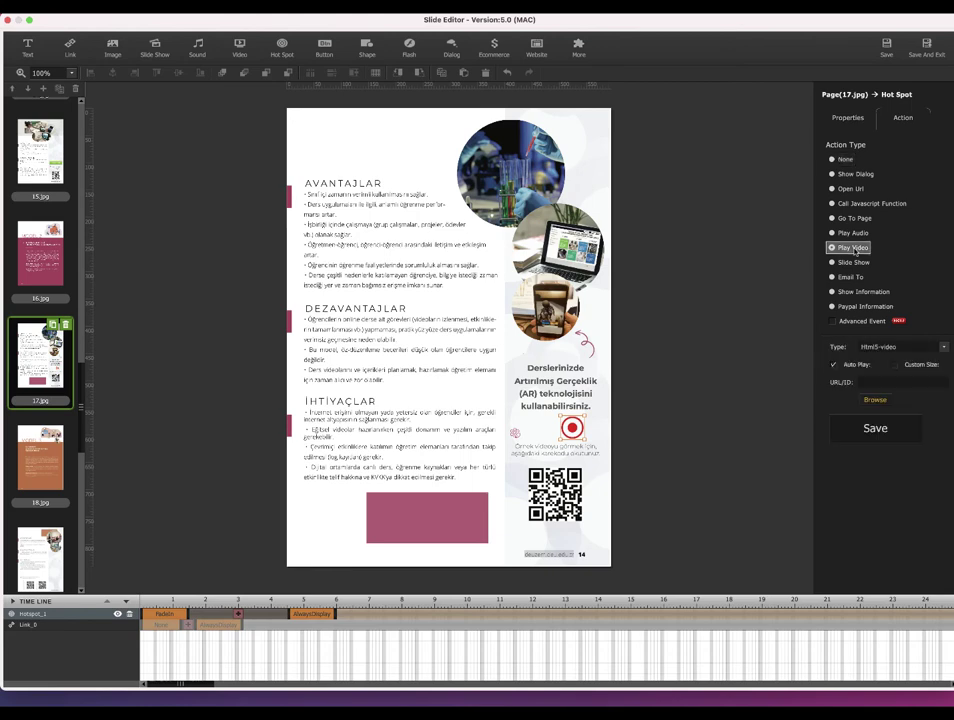
pyautogui.click(943, 347)
pyautogui.click(903, 389)
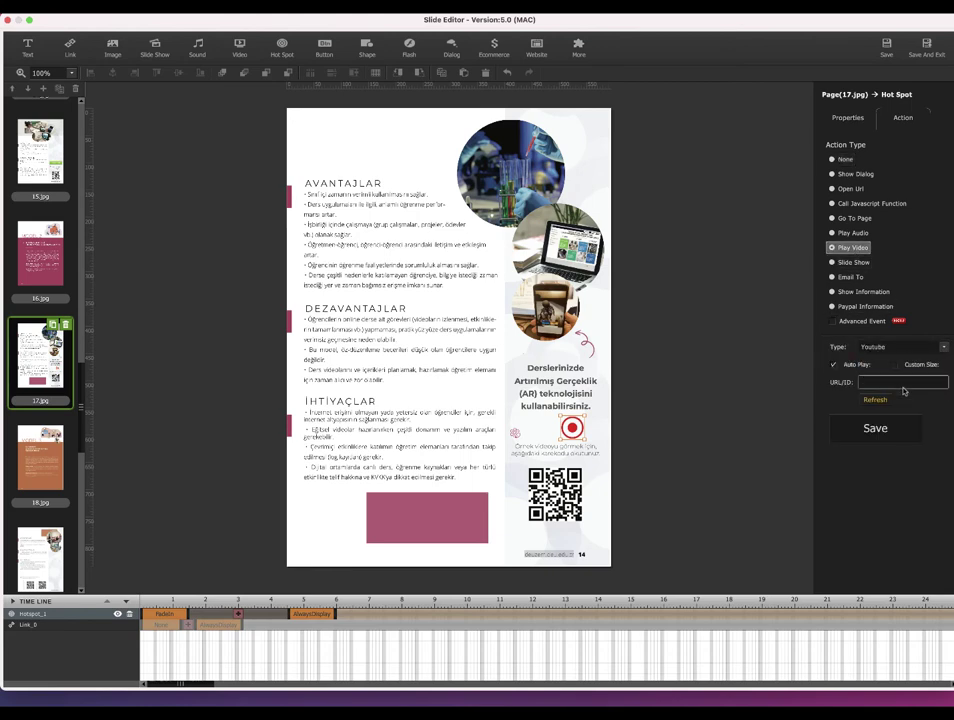
pyautogui.press('super+v')
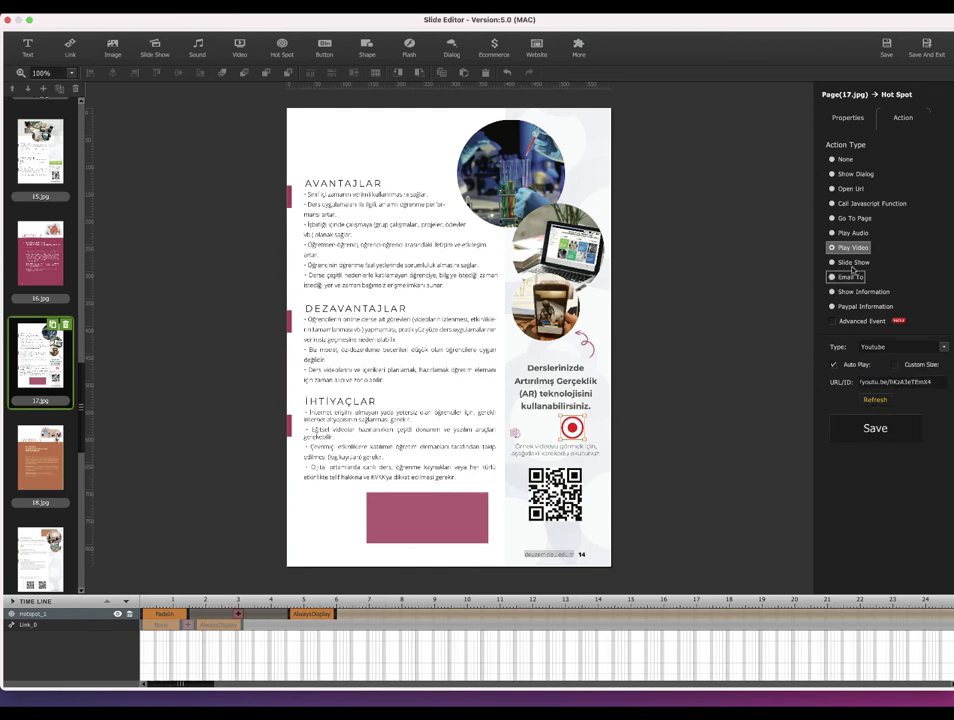
# Save the page edits and exit the Slide Editor back to the flipbook preview
pyautogui.click(886, 48)
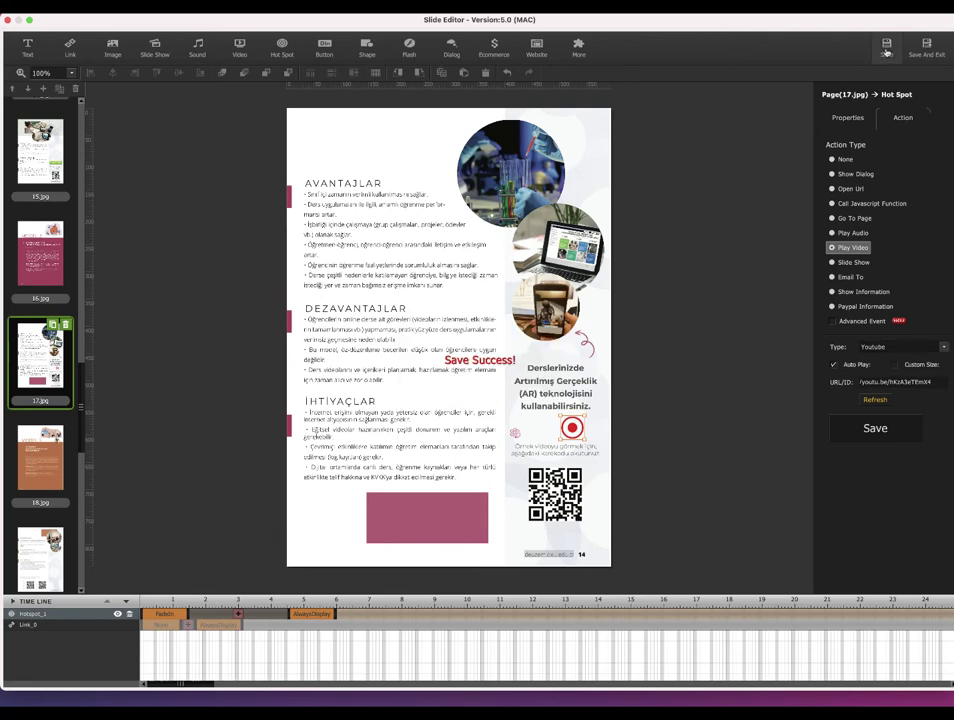
pyautogui.click(925, 47)
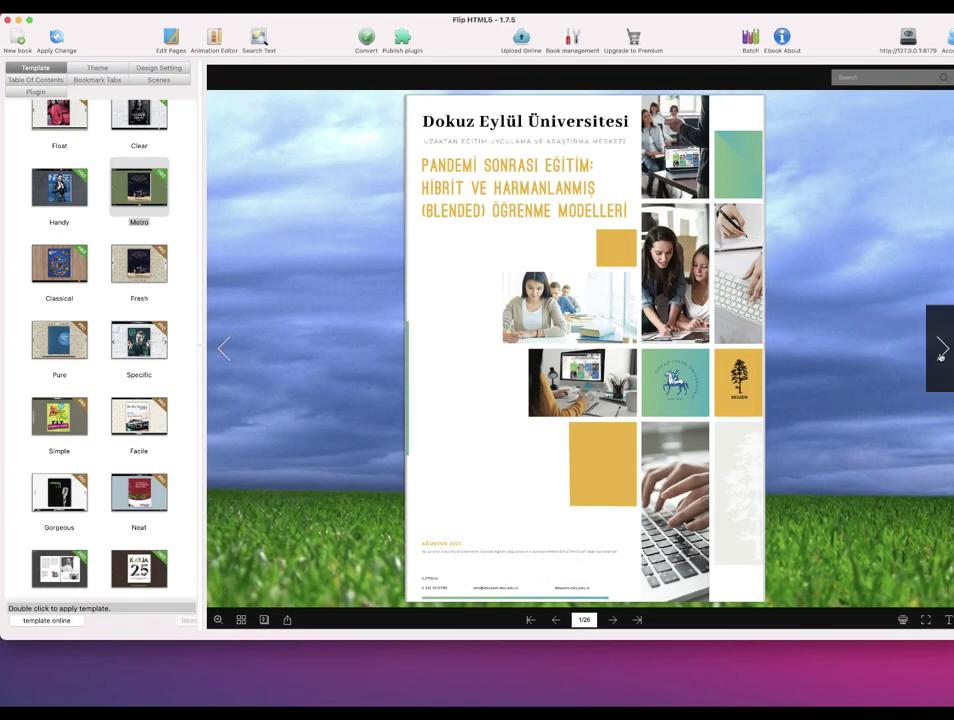
# Page through the flipbook preview to the Model 1 spread and test the Videoyu İzle button by opening and playing its YouTube link
pyautogui.click(940, 350)
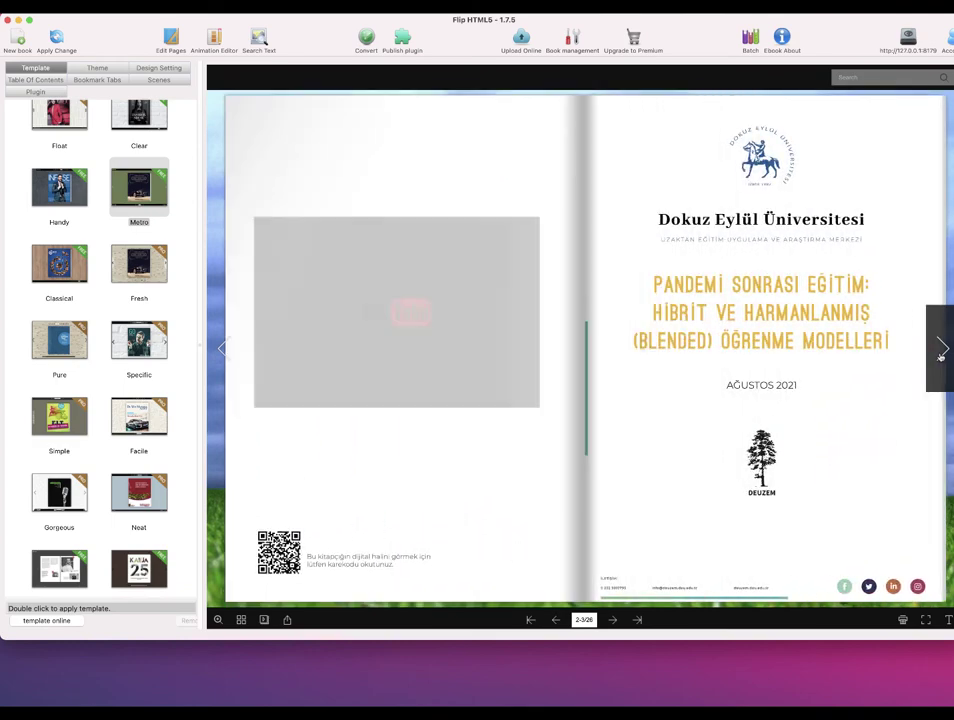
pyautogui.click(920, 575)
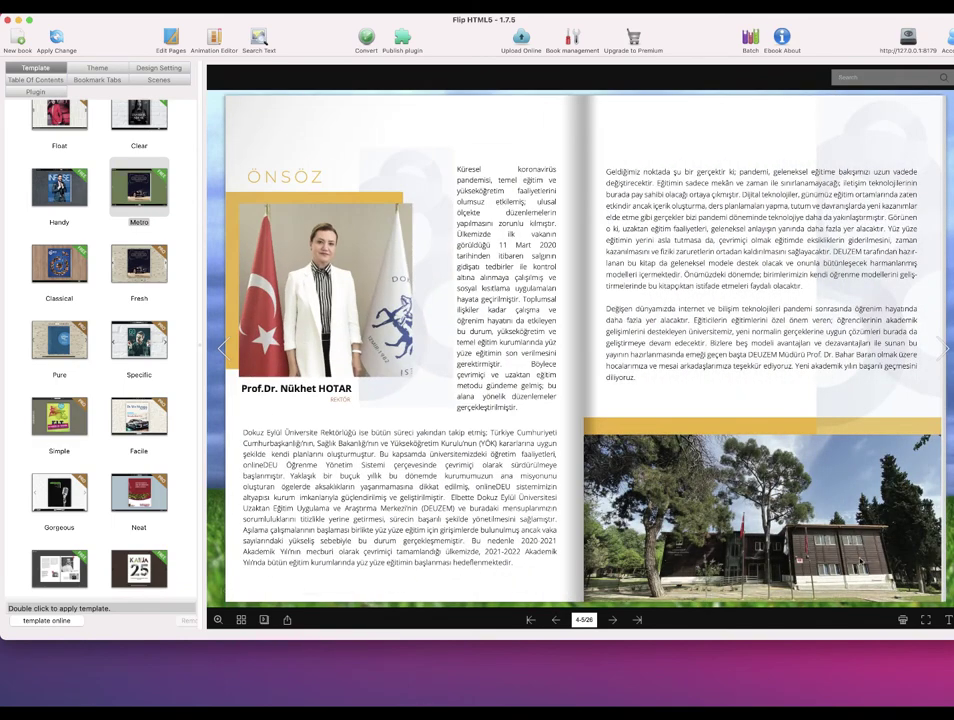
pyautogui.click(908, 585)
pyautogui.click(900, 556)
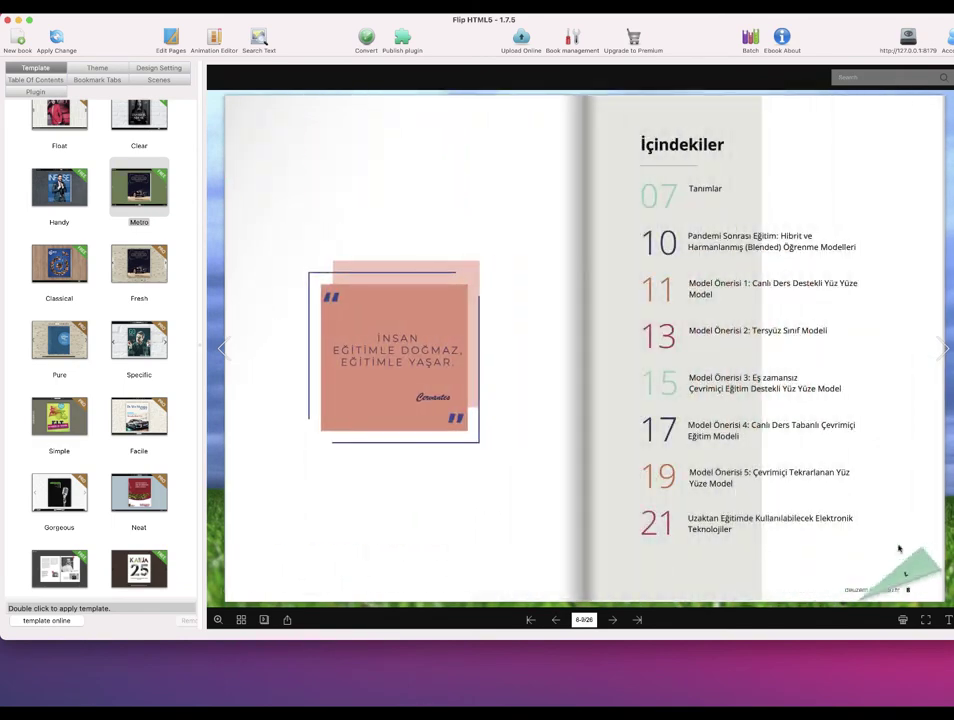
pyautogui.click(899, 549)
pyautogui.click(899, 549)
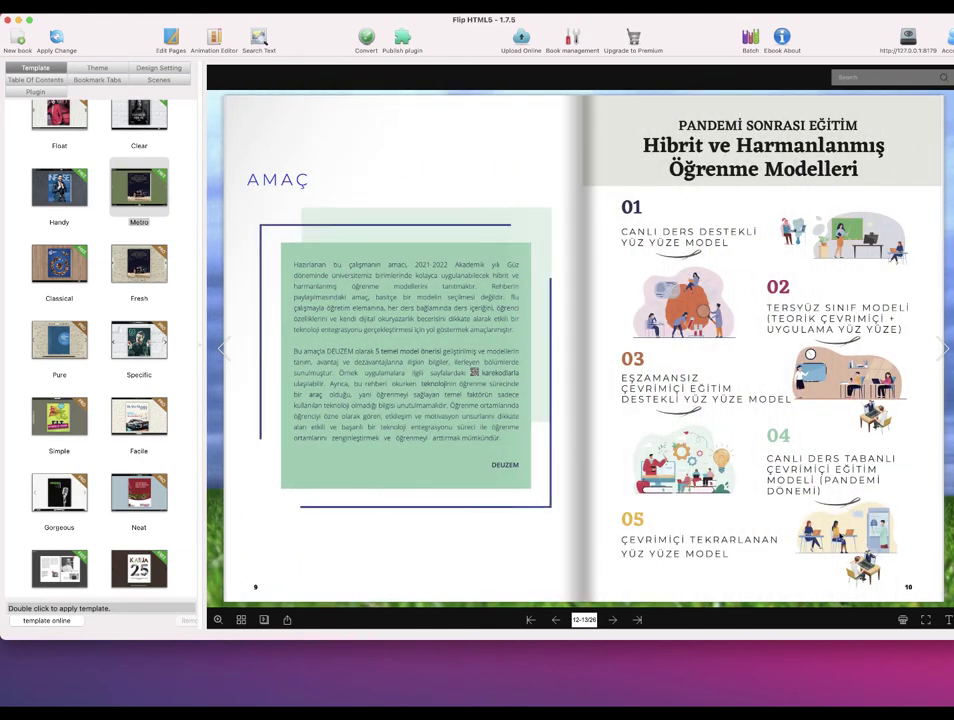
pyautogui.moveTo(899, 549); pyautogui.dragTo(309, 511)
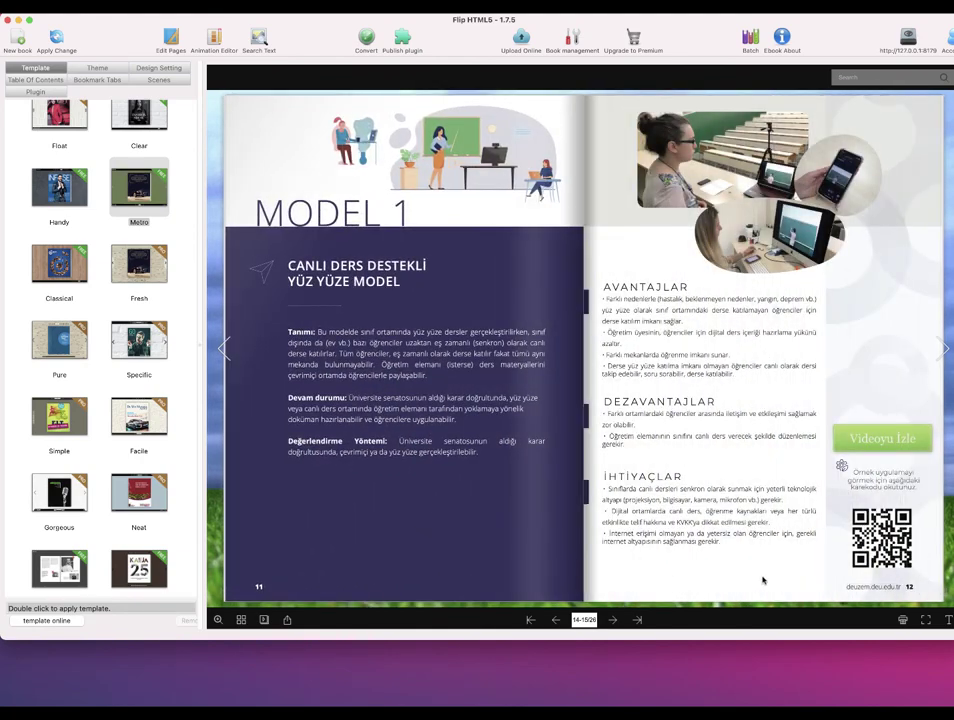
pyautogui.click(873, 445)
pyautogui.click(877, 448)
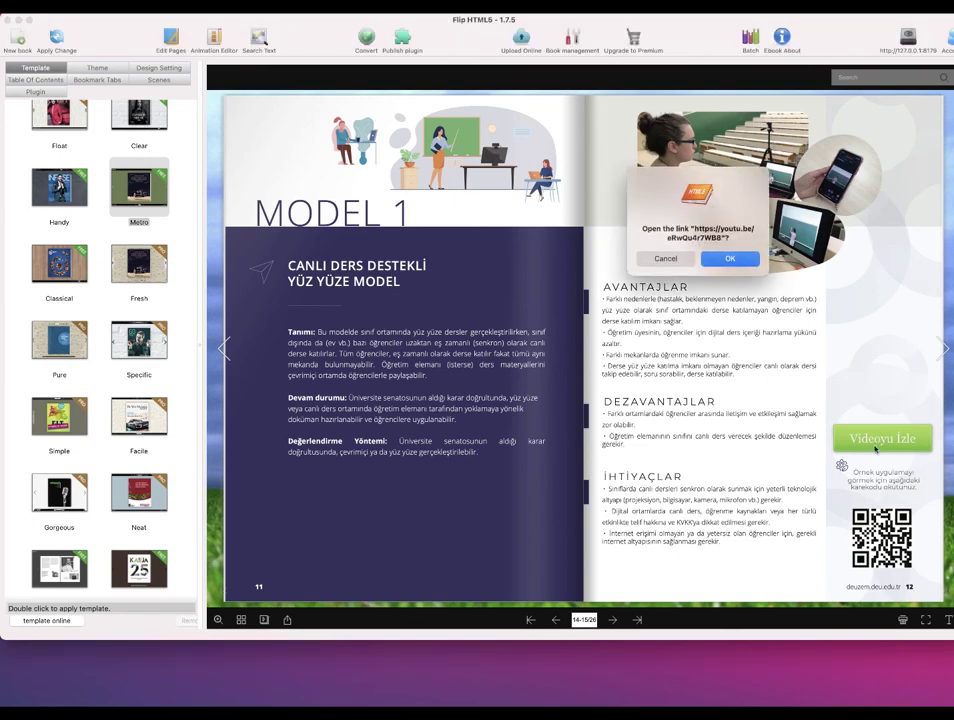
pyautogui.click(750, 264)
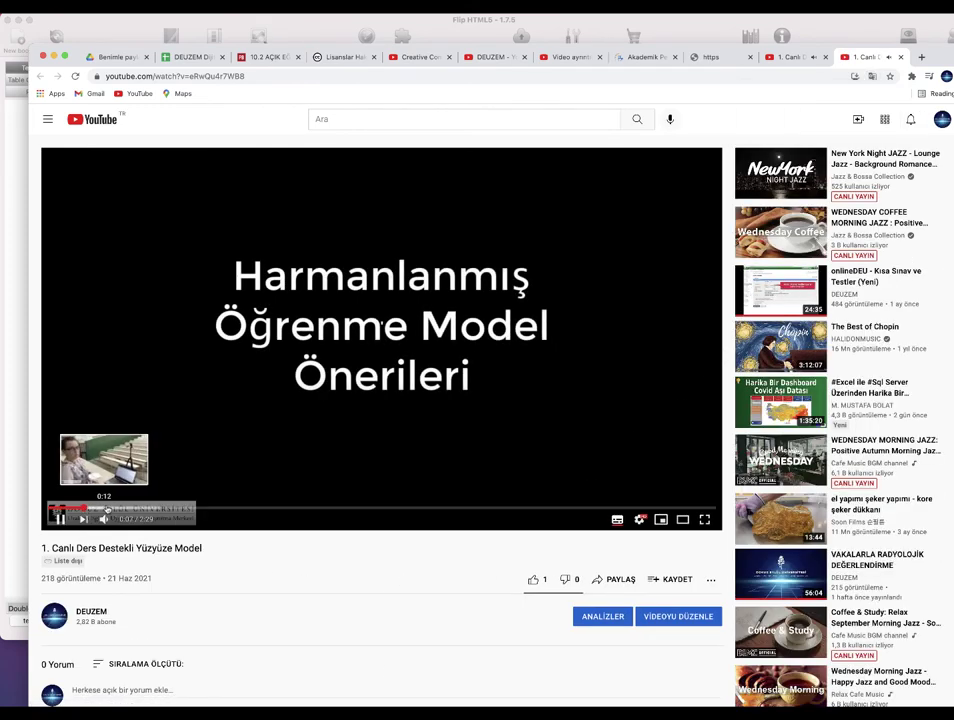
pyautogui.click(118, 510)
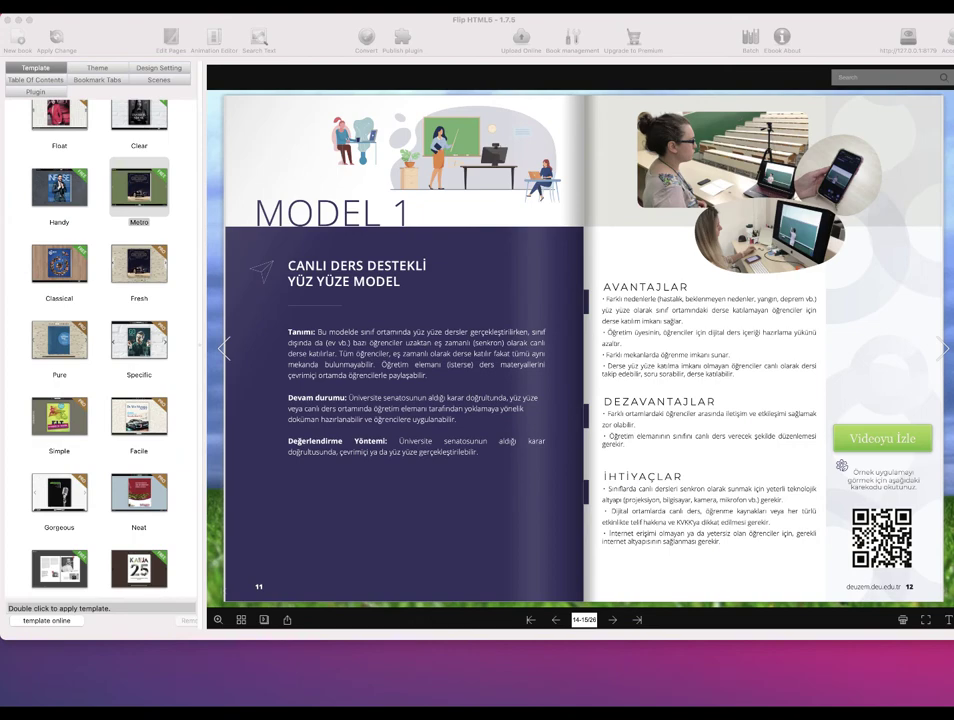
# Go to the Model 2 spread in the preview, test the red hot spot's pop-up video, and close it
pyautogui.click(940, 350)
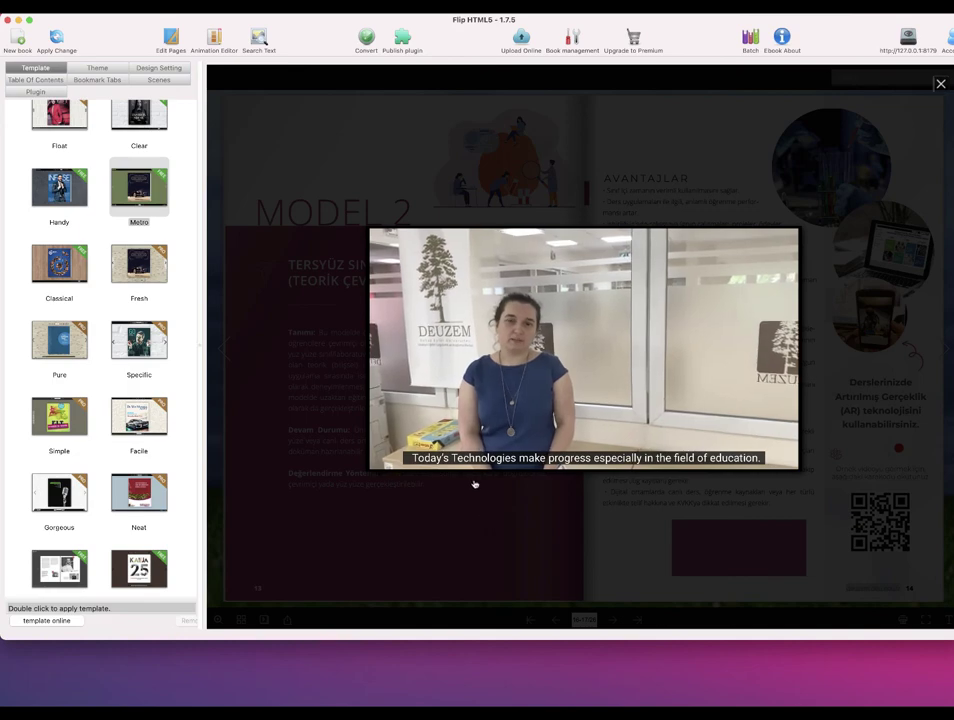
pyautogui.moveTo(672, 385)
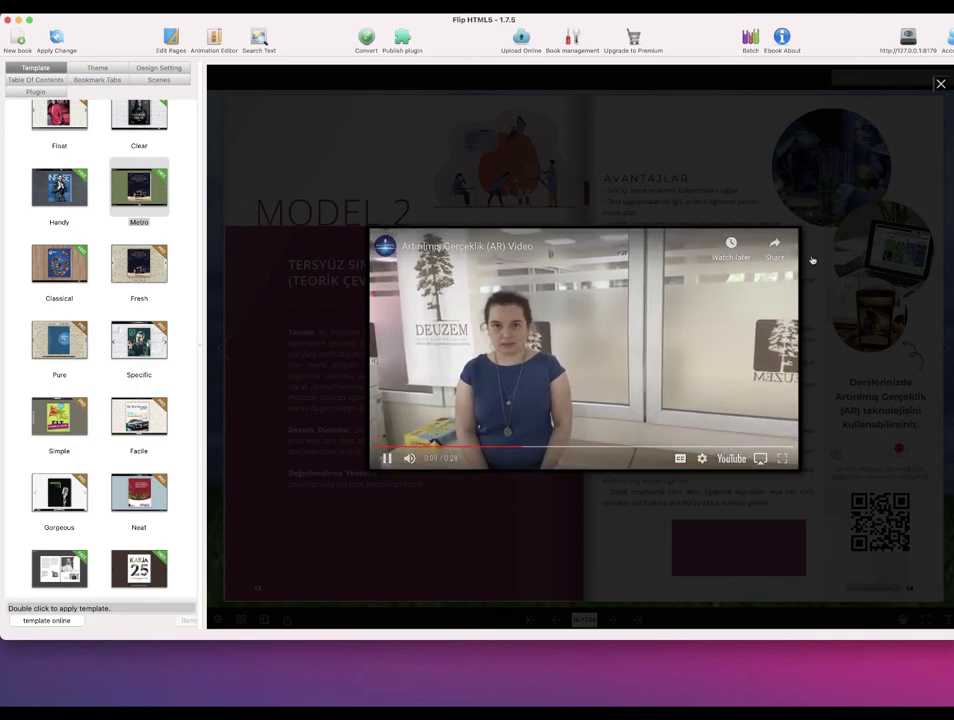
pyautogui.click(940, 83)
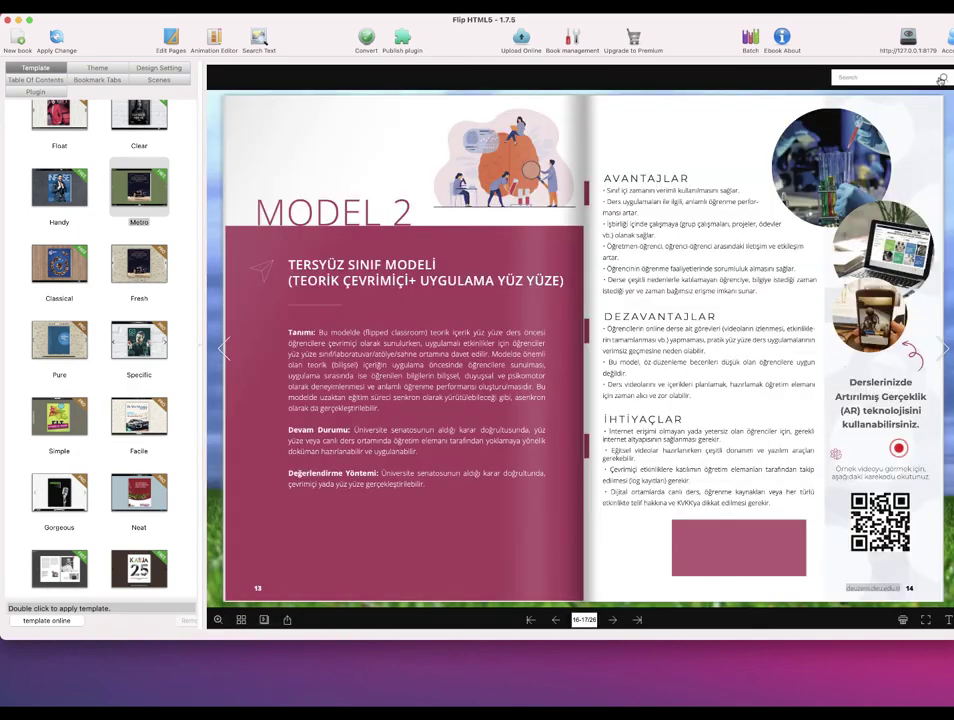